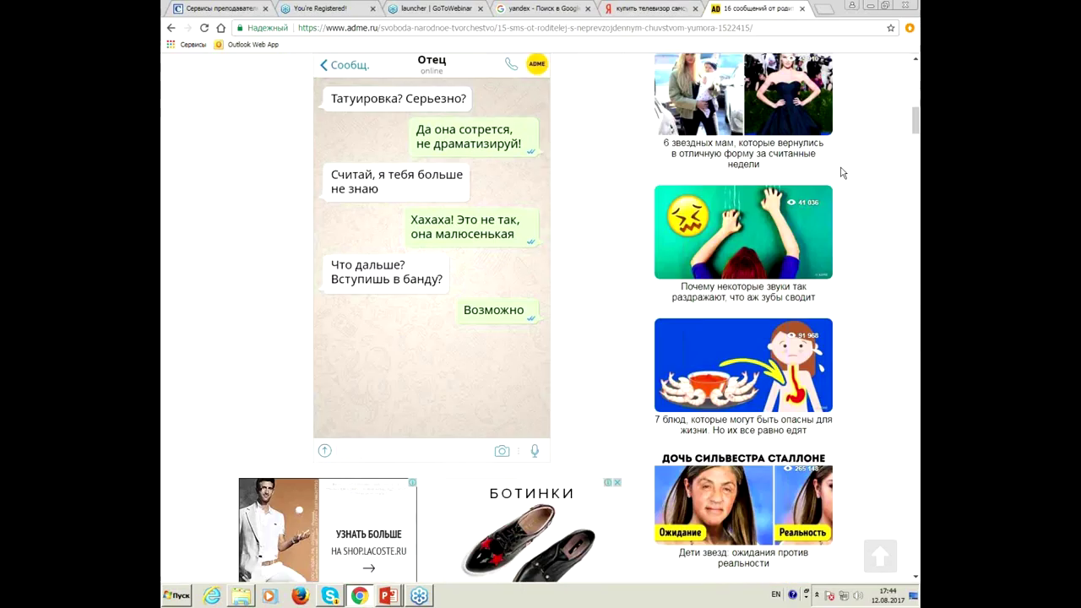
- Examine the ads placed around the AdMe article and return to the Samsung TV search results
scroll(839, 173, "up", 4)
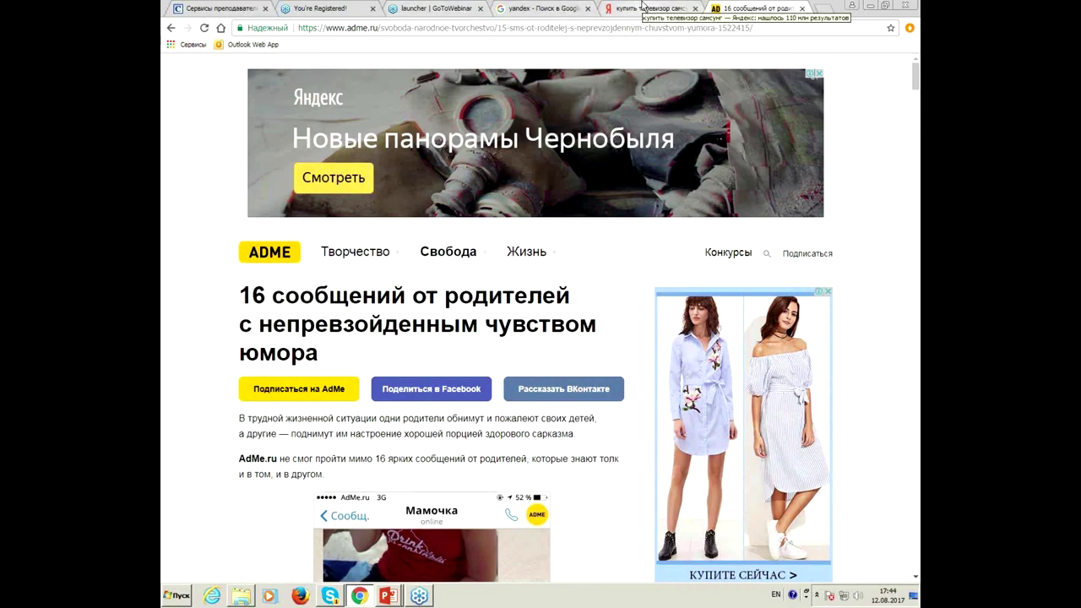
scroll(752, 245, "down", 5)
scroll(750, 243, "down", 4)
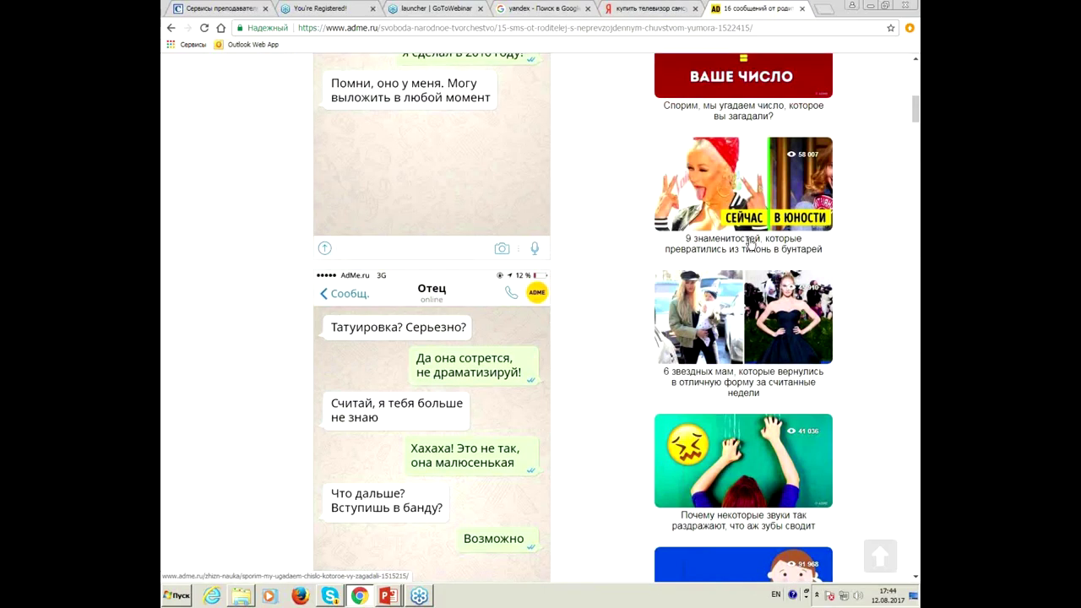
left_click(619, 8)
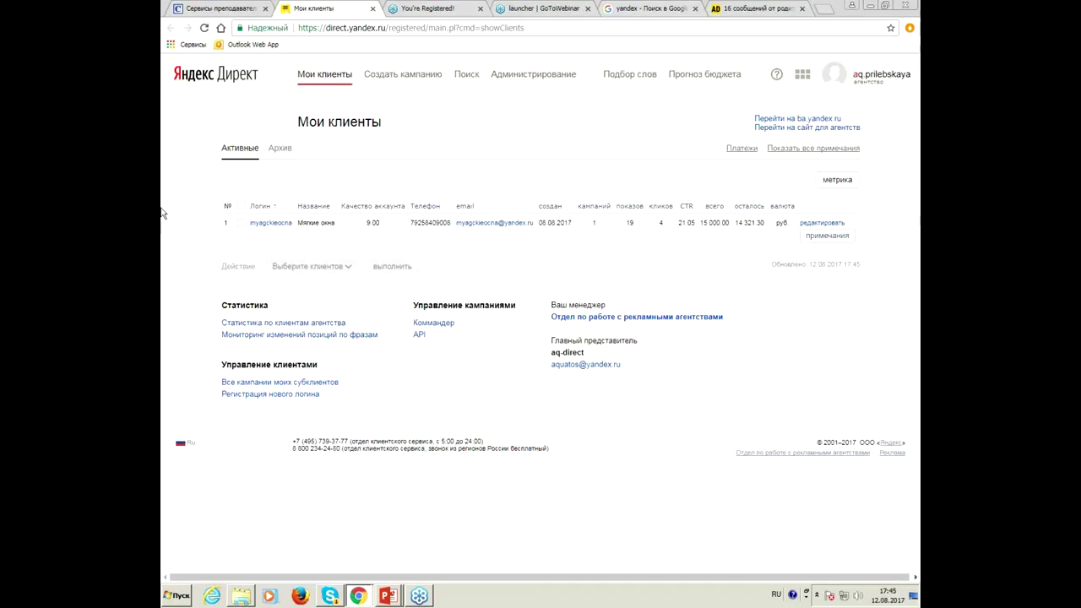
- Open the parameters of the client's «Мягкие окна база» campaign and bring up its display strategy settings
left_click(287, 224)
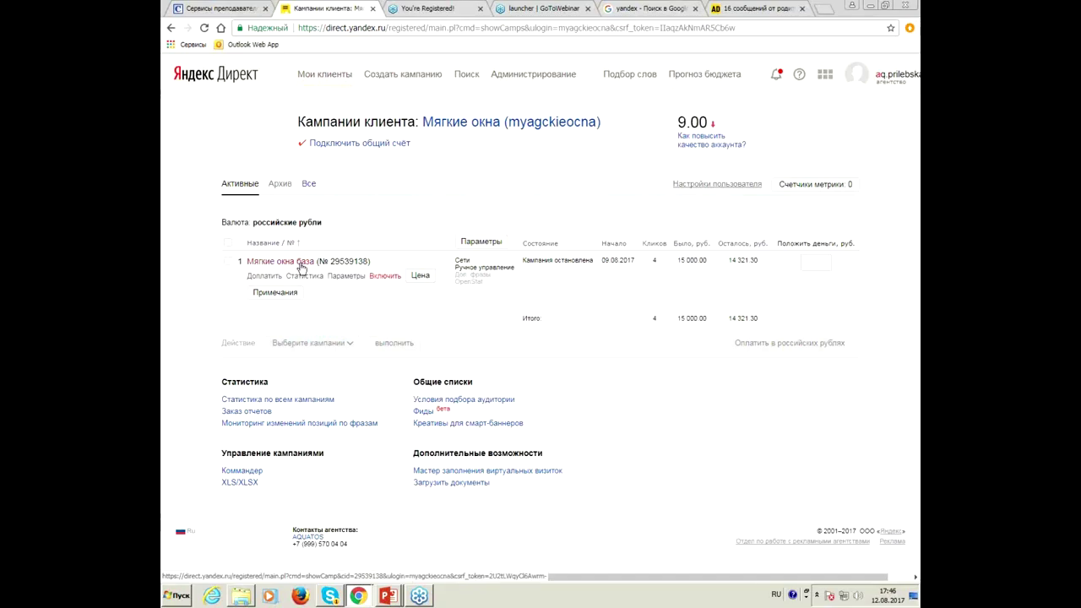
left_click(351, 277)
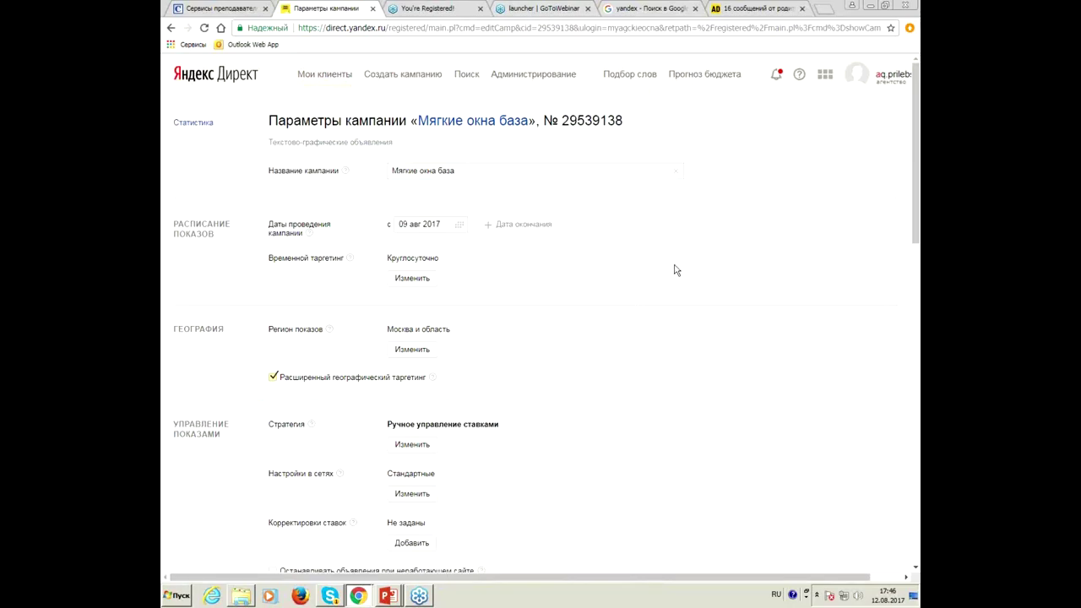
scroll(675, 270, "down", 1)
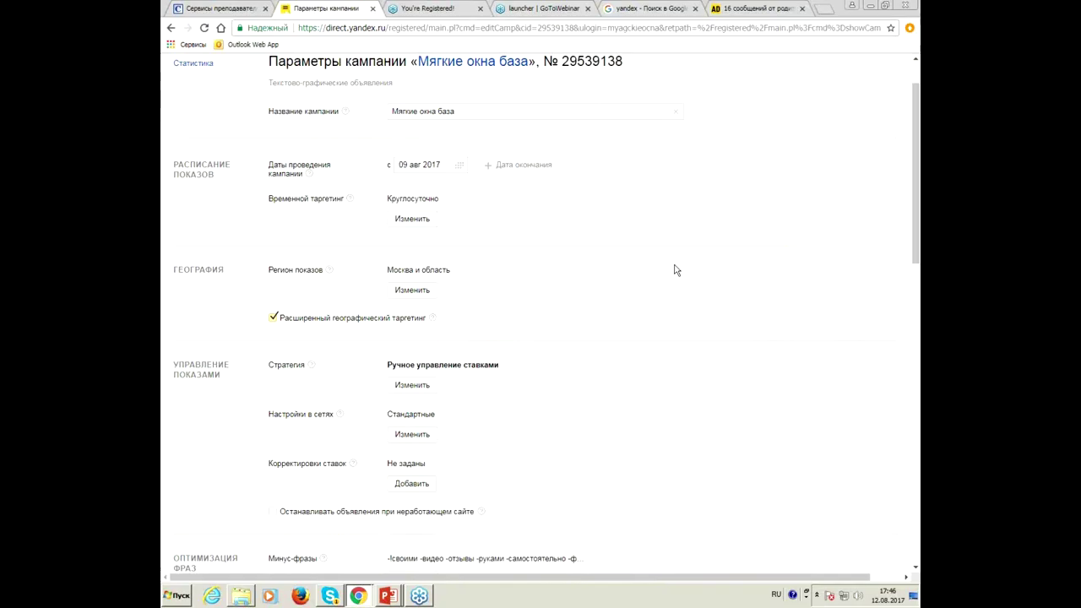
scroll(675, 270, "down", 1)
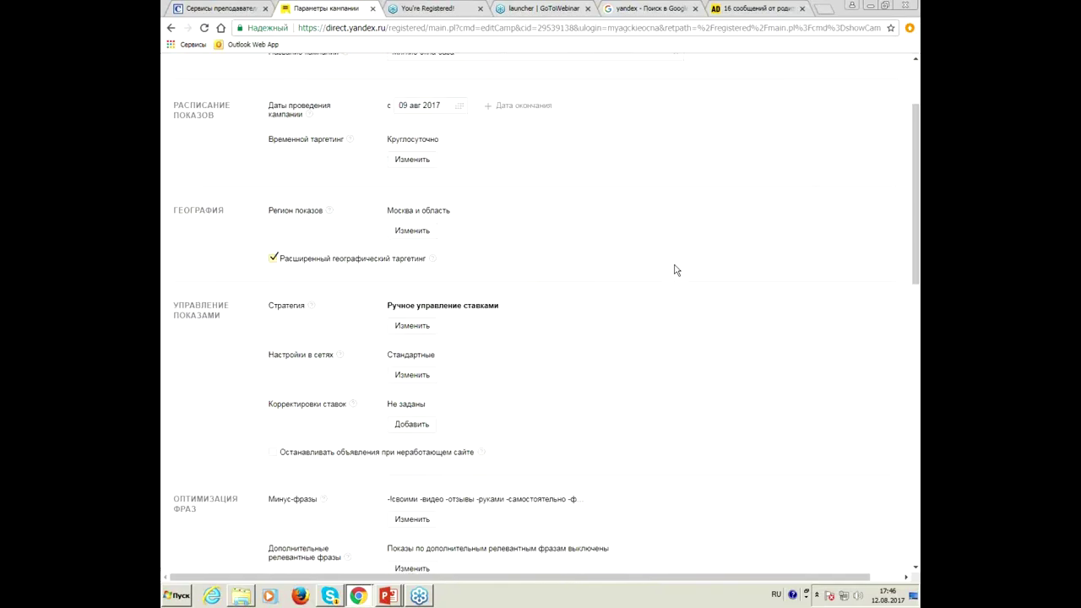
scroll(675, 270, "down", 1)
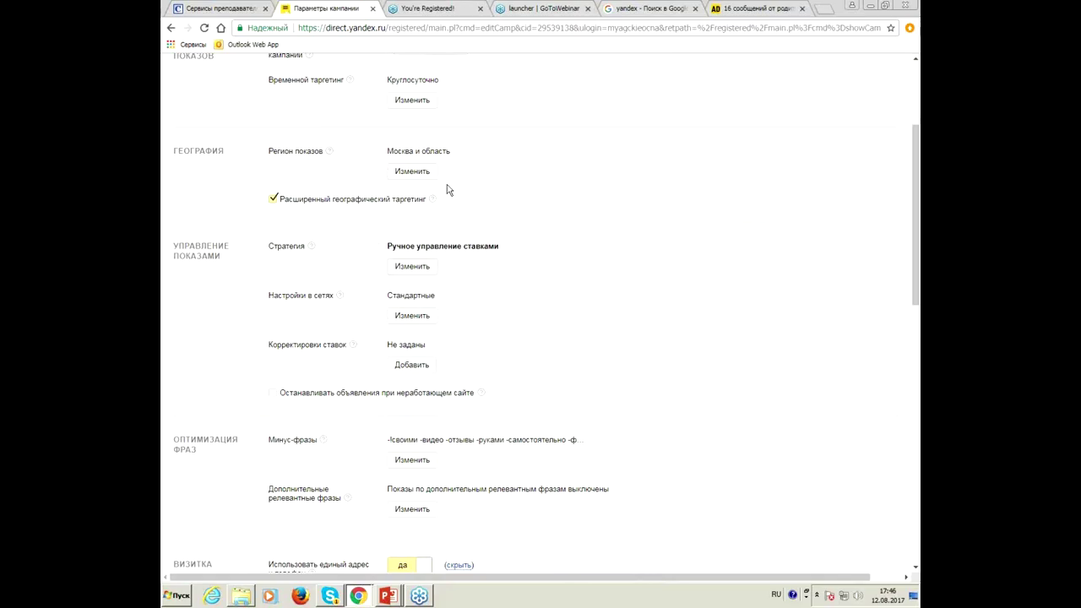
left_click(414, 273)
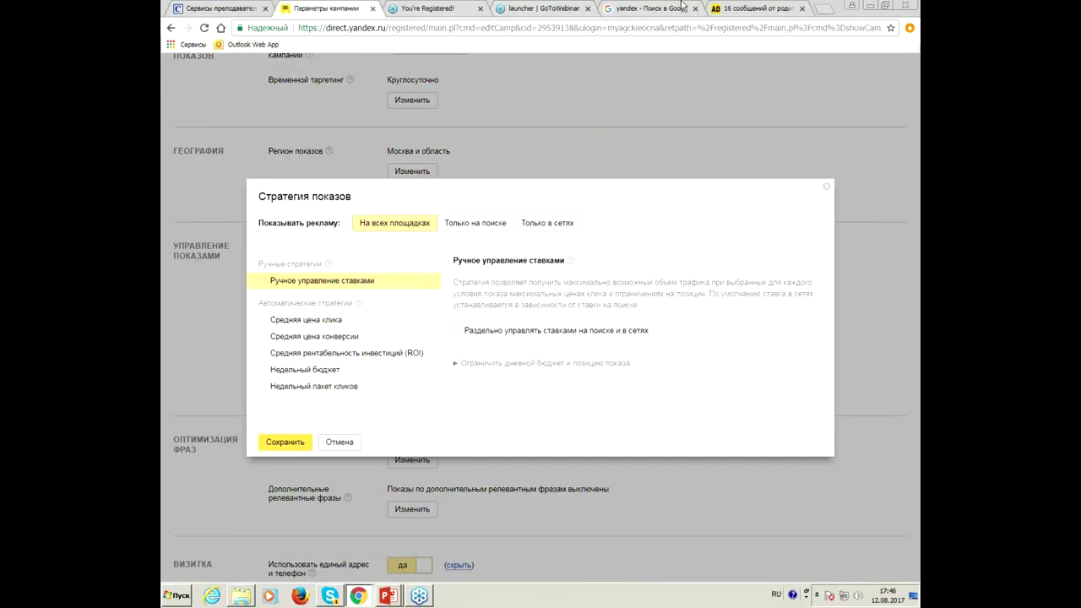
- Load a second copy of the campaign parameters page in place of the webinar registration page
left_click(719, 29)
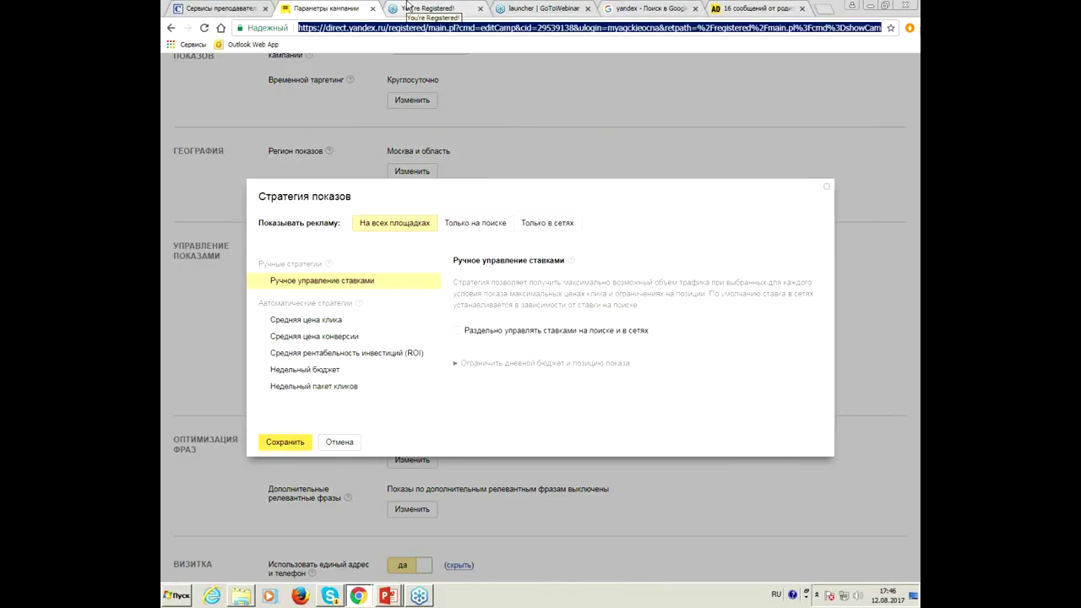
left_click(406, 7)
left_click(459, 32)
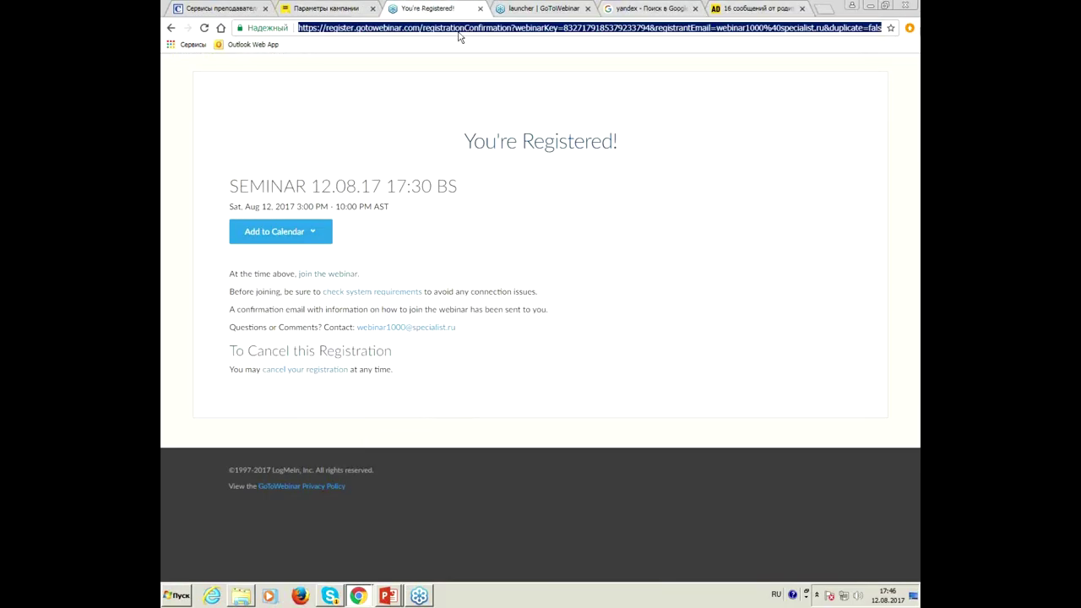
key("ctrl+v")
key("Return")
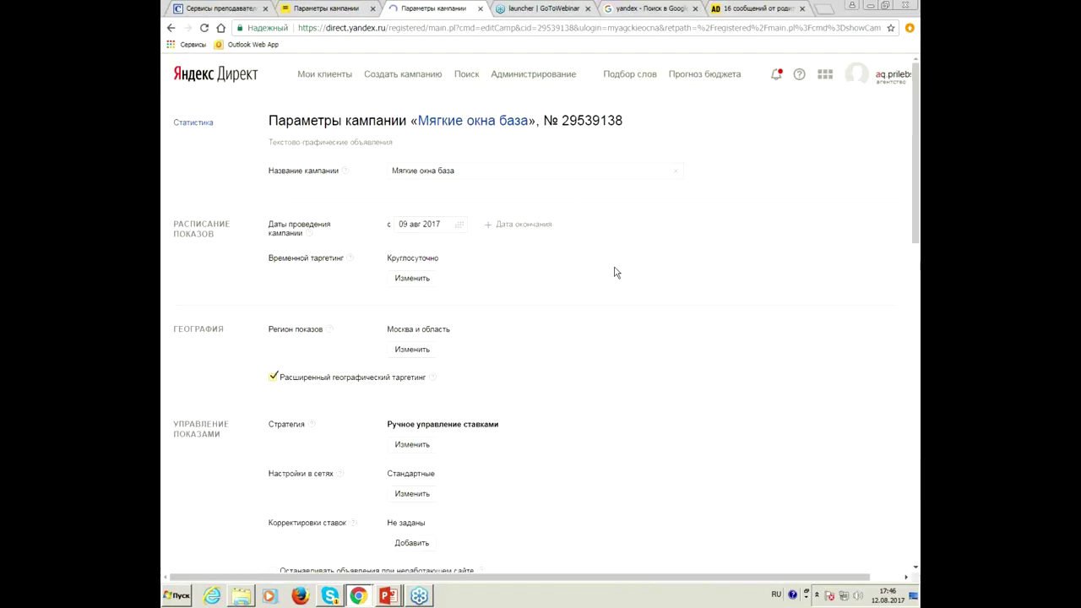
scroll(579, 198, "down", 3)
- In the display strategy settings, switch the ad placement to «Только на поиске», «Только в сетях» and back to «На всех площадках»
left_click(320, 8)
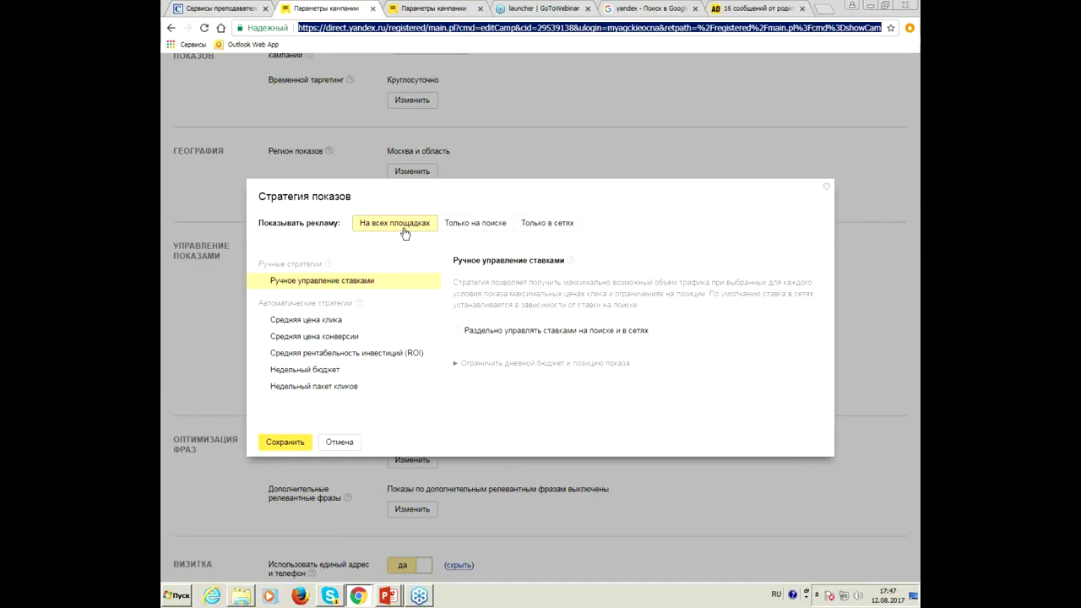
left_click(463, 231)
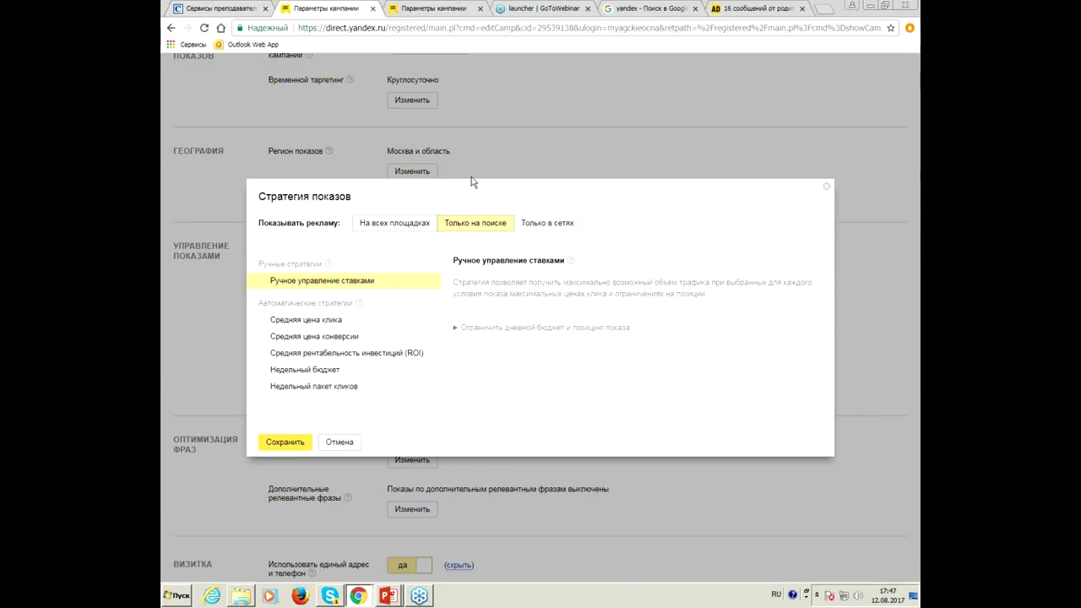
left_click(547, 224)
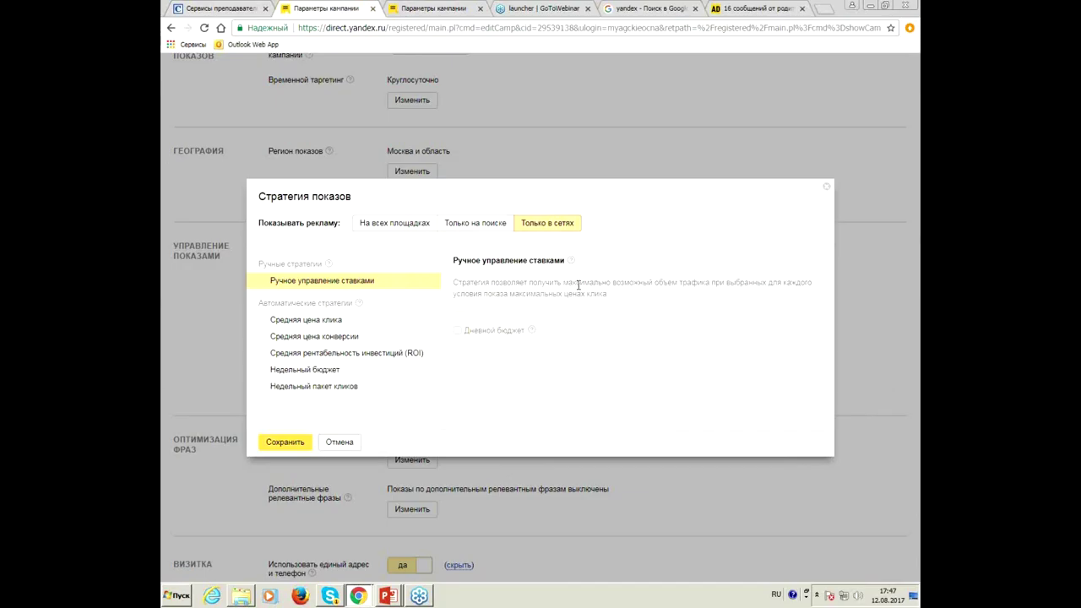
left_click(420, 226)
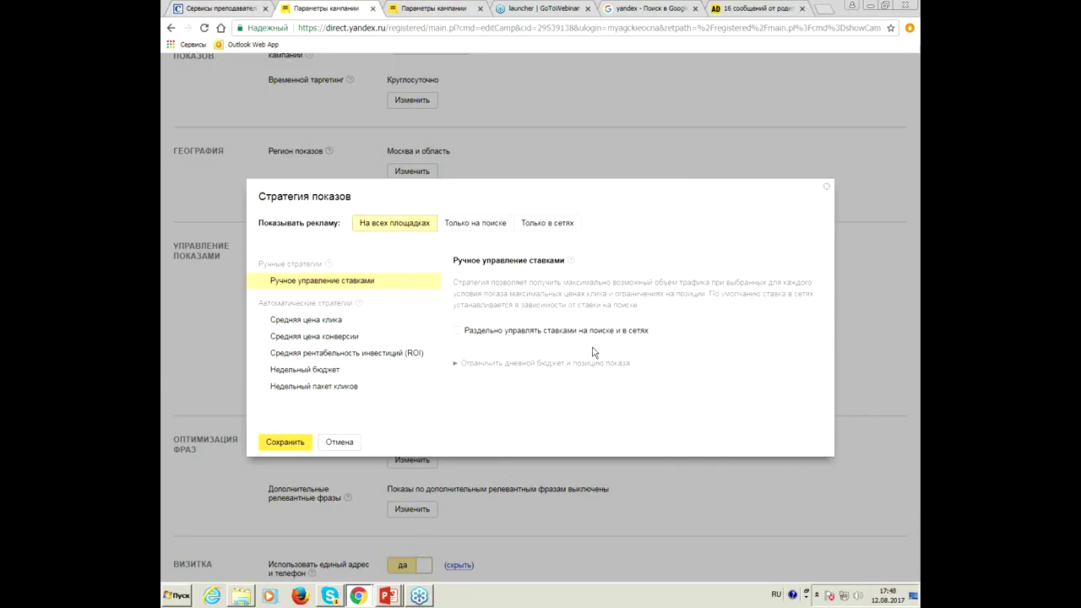
- Limit the manual bidding strategy to a daily budget of 2000 rubles and to showing on search only below the results
left_click(471, 359)
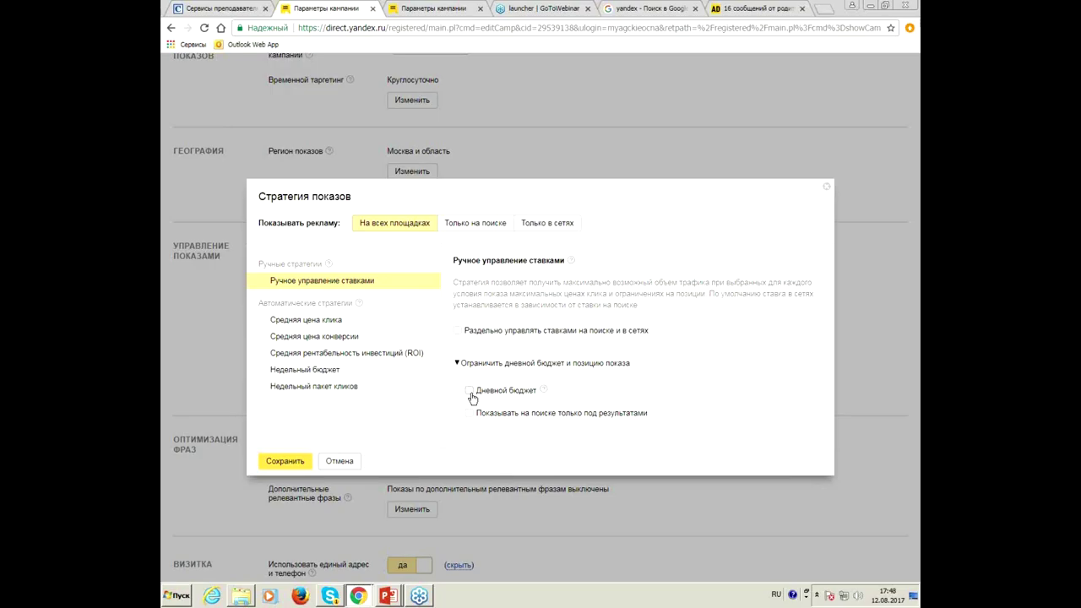
left_click(471, 394)
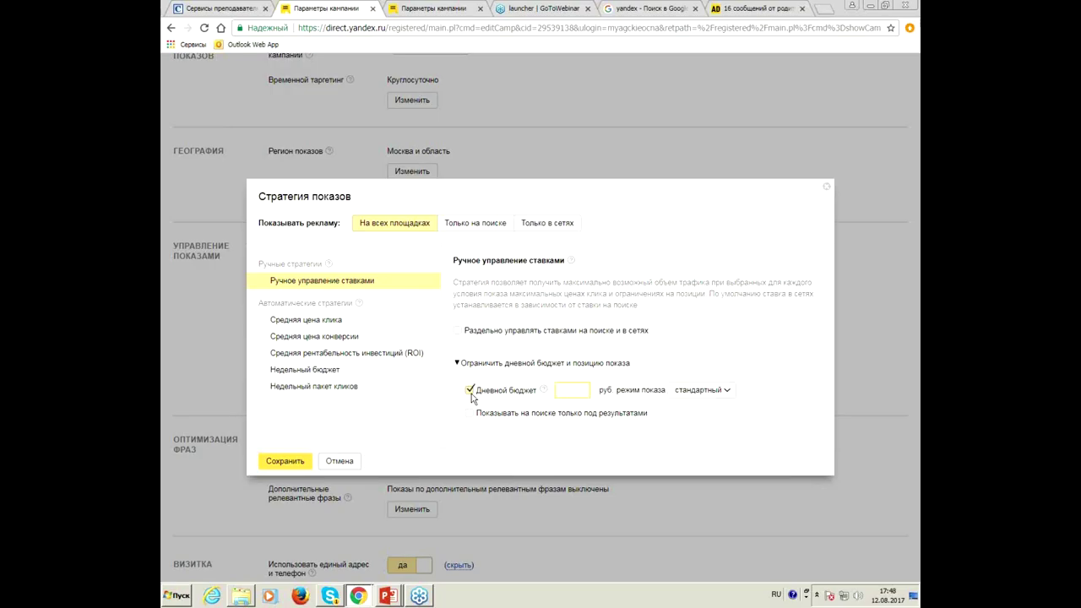
left_click(581, 390)
type("2000")
left_click(713, 395)
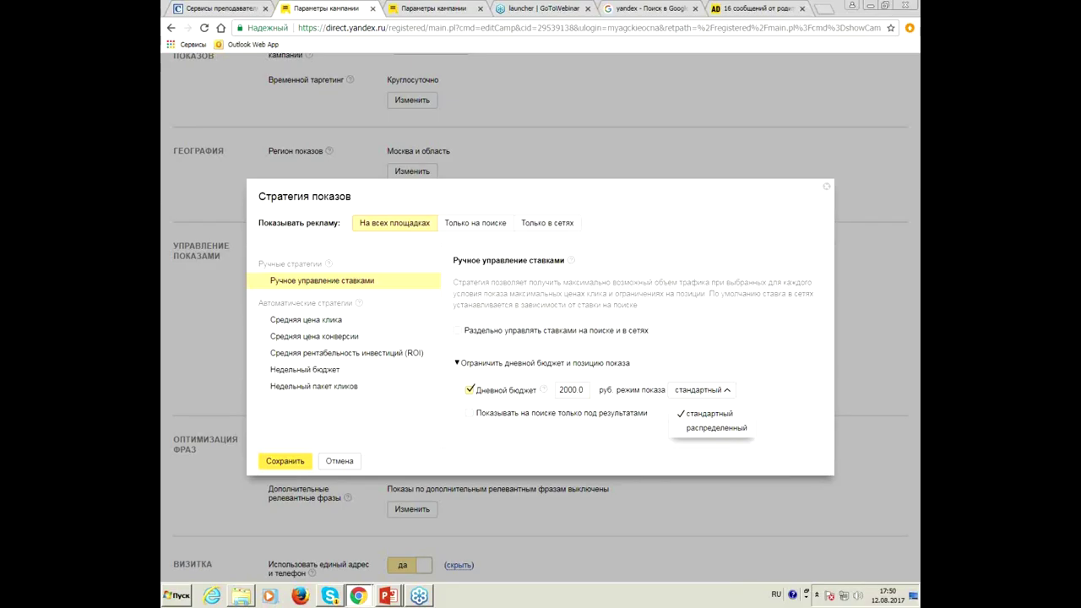
left_click(471, 413)
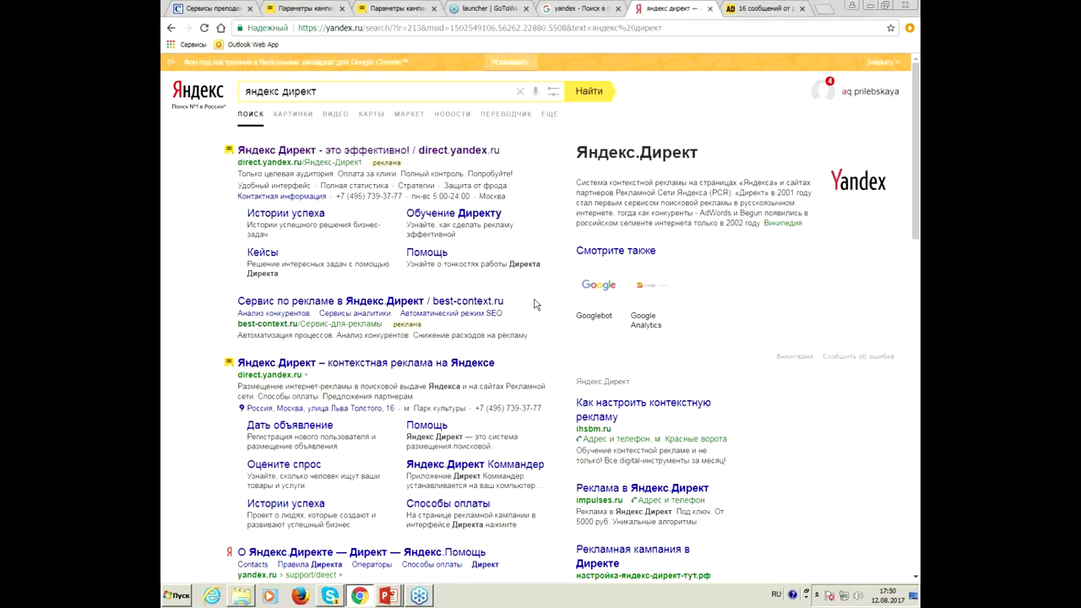
- Check the «яндекс директ» results for ads and search Yandex for «яндекс директ настройка» instead
scroll(502, 286, "down", 3)
scroll(501, 285, "down", 5)
scroll(500, 285, "up", 2)
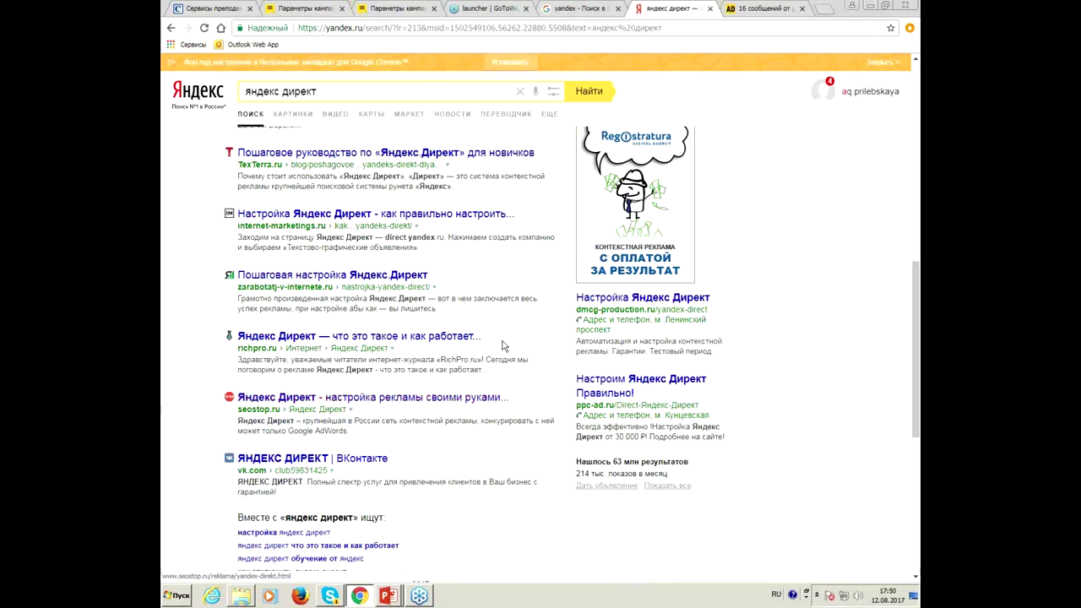
scroll(380, 494, "down", 1)
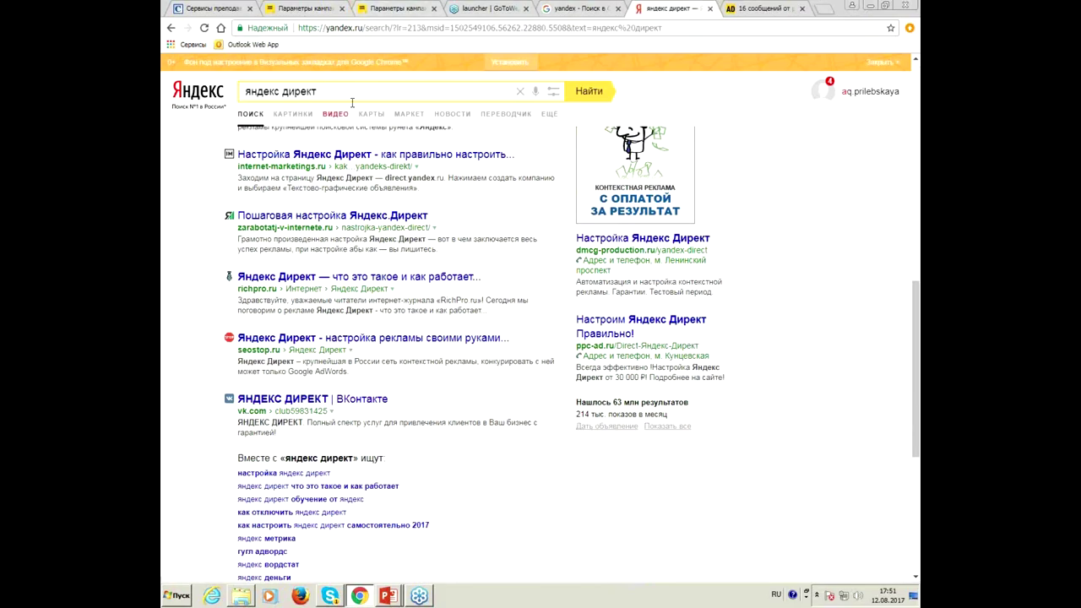
type("настро")
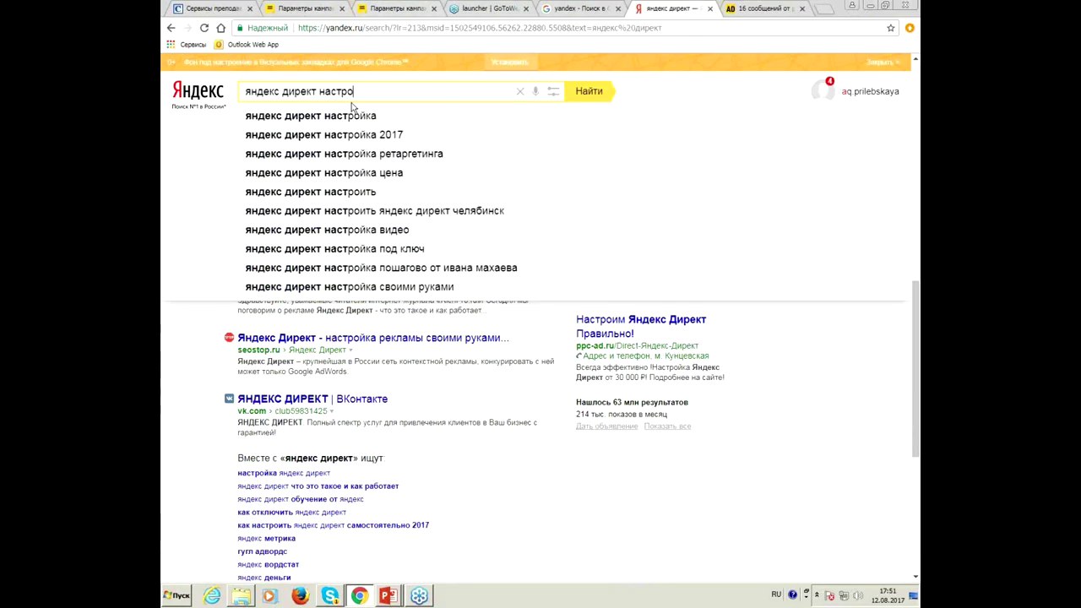
type("ка")
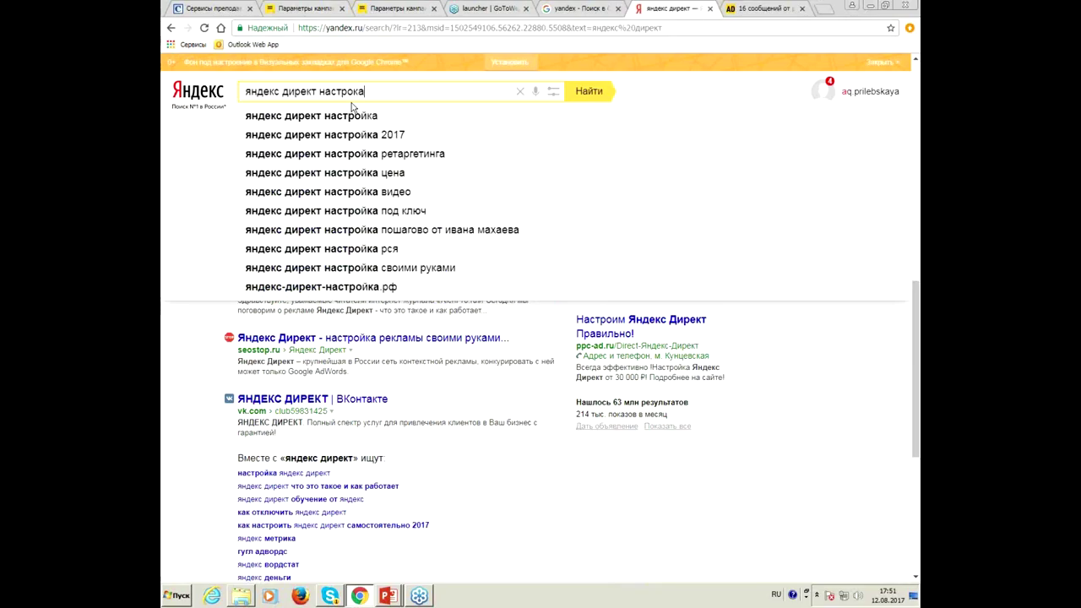
key("Return")
- Compare the ads above and below the organic search results, highlighting the ad block below them
scroll(456, 273, "down", 10)
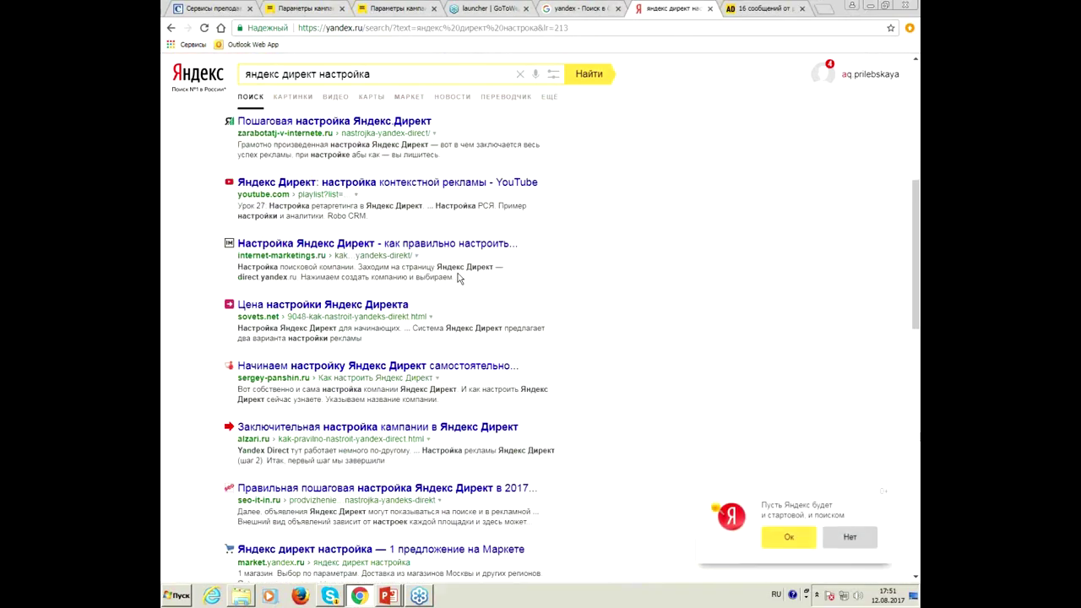
scroll(457, 273, "down", 5)
left_click_drag(529, 345, 234, 203)
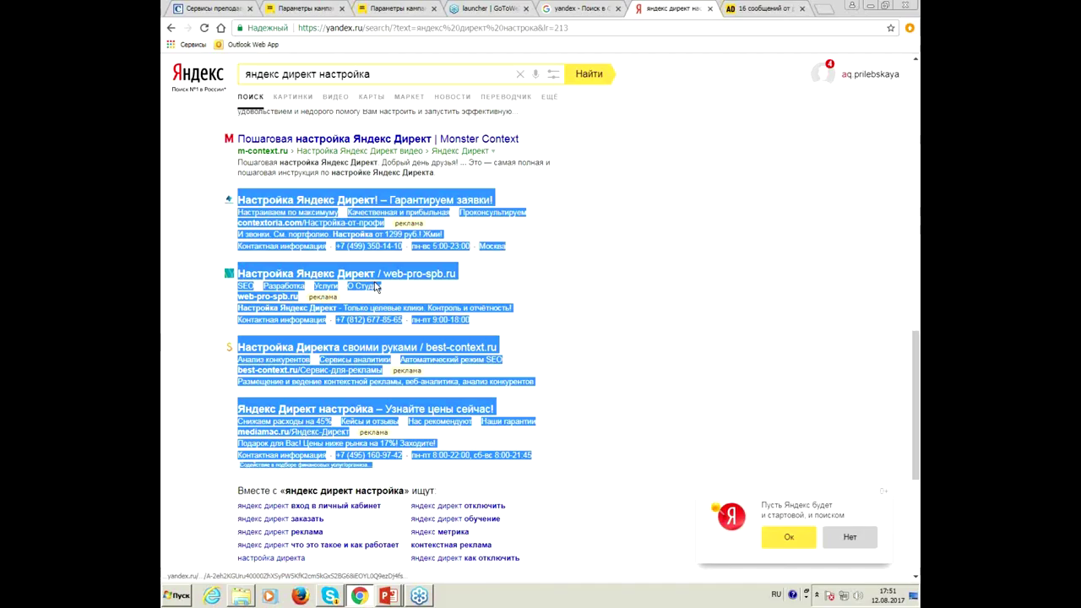
scroll(563, 354, "up", 5)
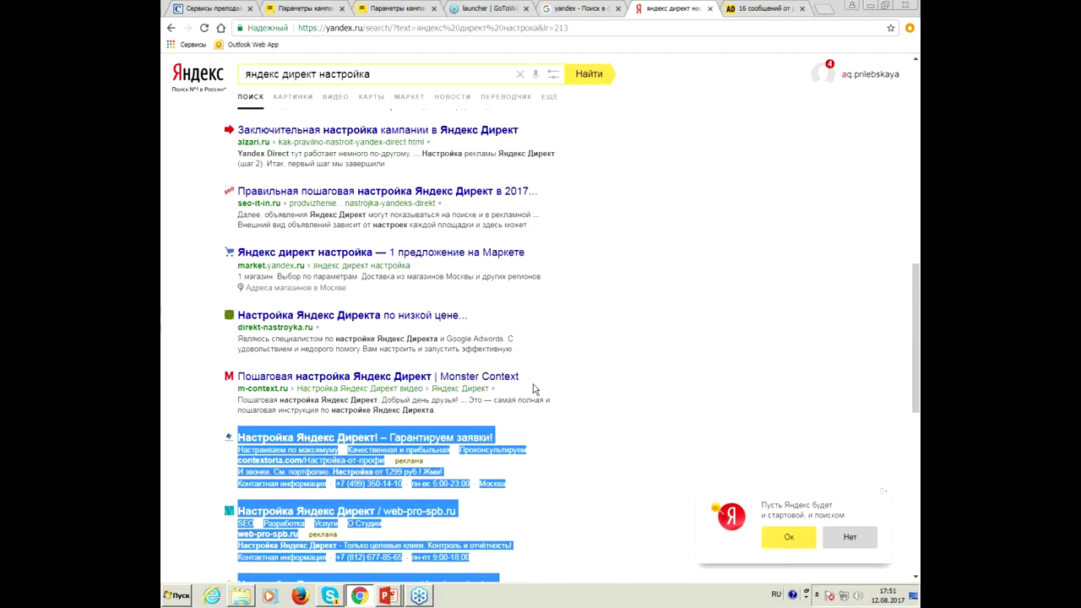
scroll(533, 390, "up", 7)
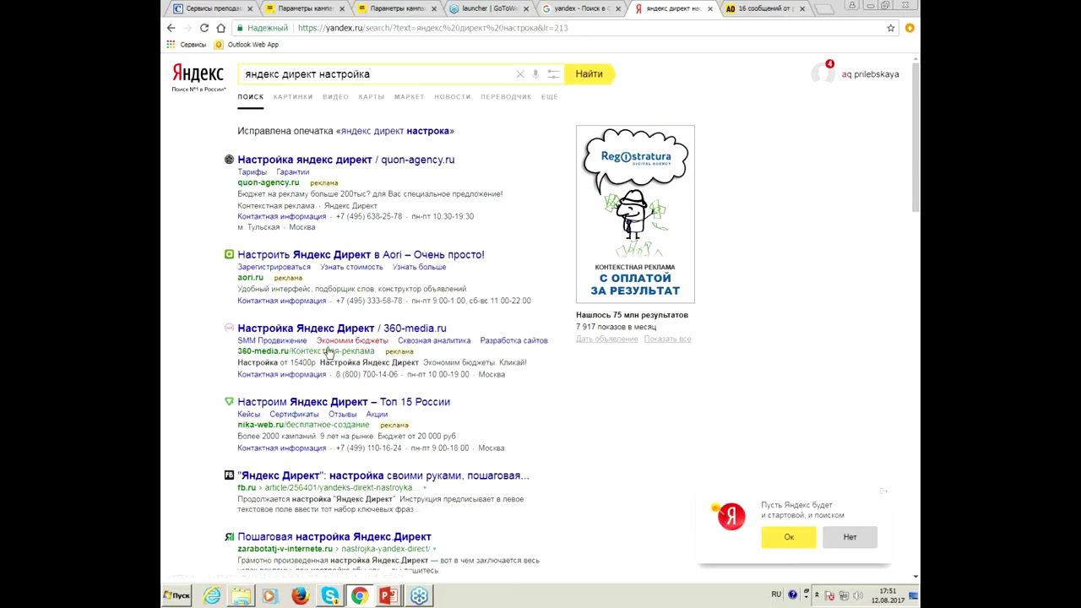
scroll(330, 353, "down", 4)
scroll(329, 353, "down", 5)
left_click_drag(329, 353, 598, 484)
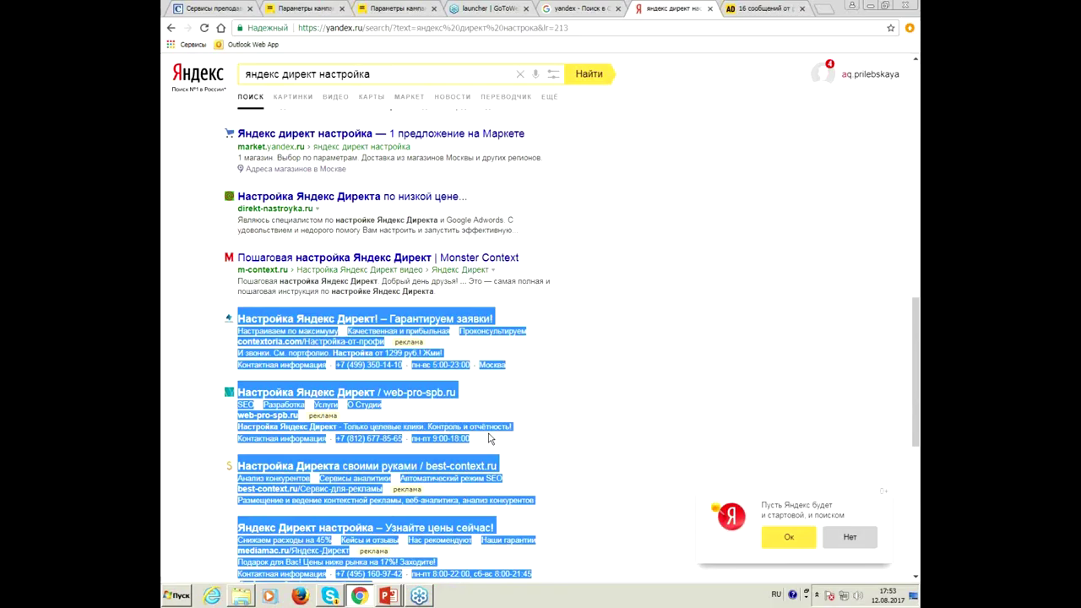
- Switch to the «сем» presentation in PowerPoint and start its slide show from the first slide
left_click(387, 597)
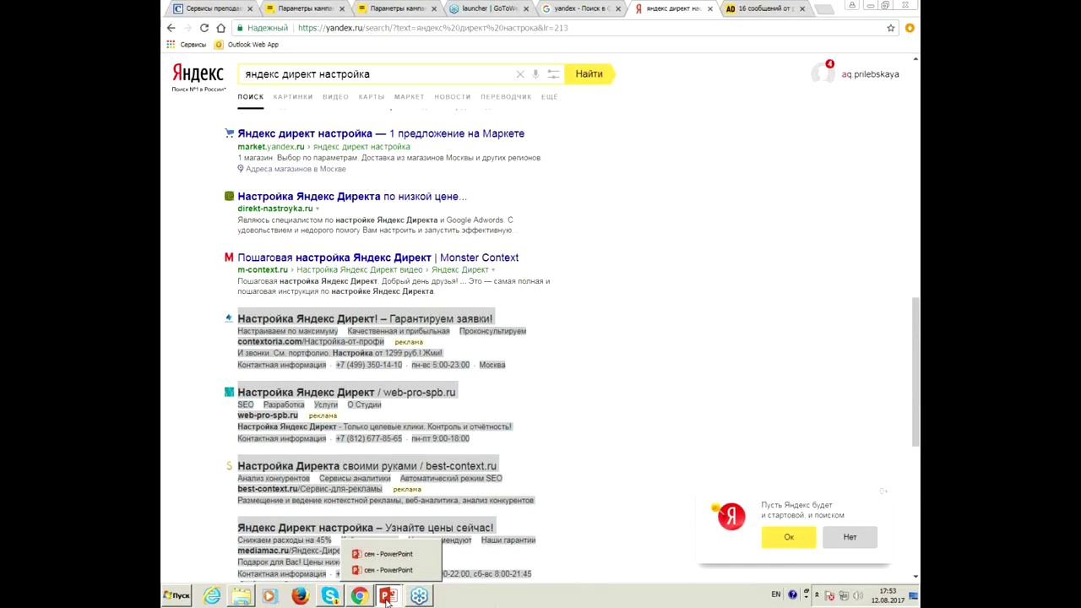
left_click(424, 554)
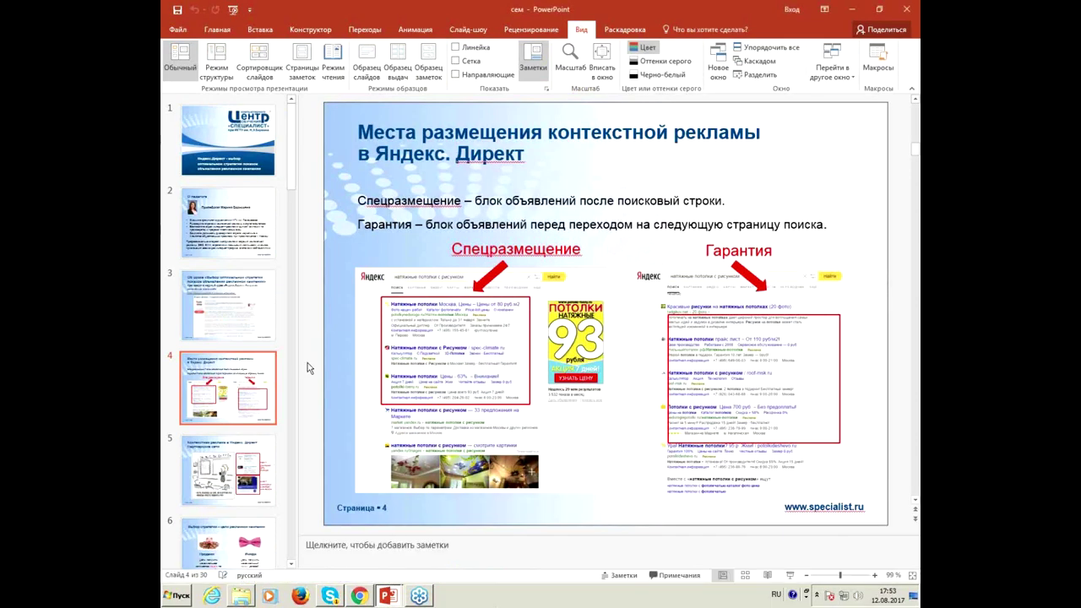
left_click(393, 598)
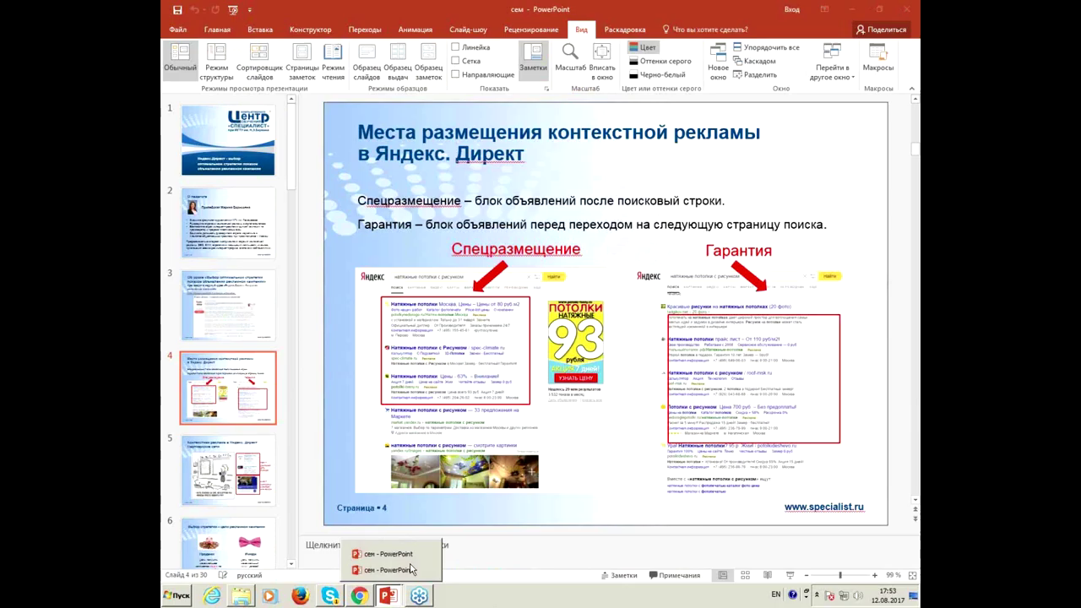
left_click(403, 571)
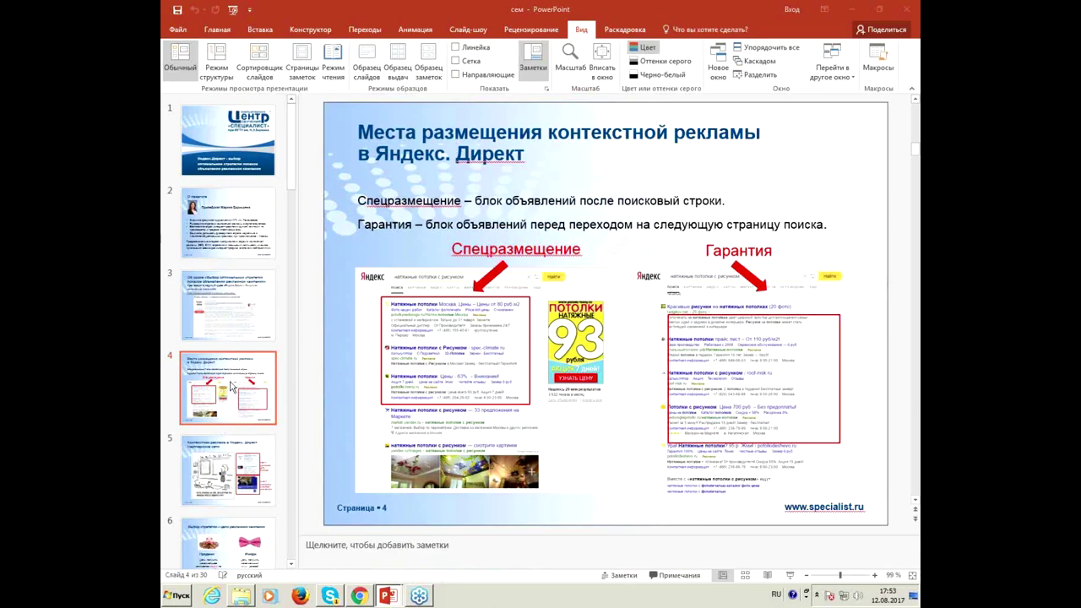
scroll(230, 427, "down", 2)
scroll(230, 429, "down", 1)
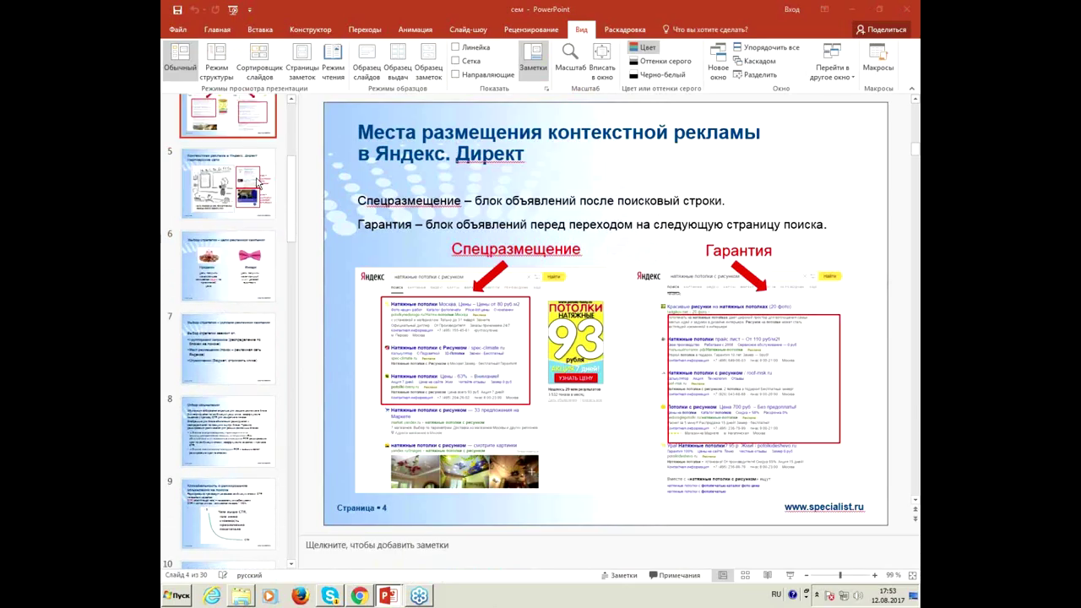
key("F5")
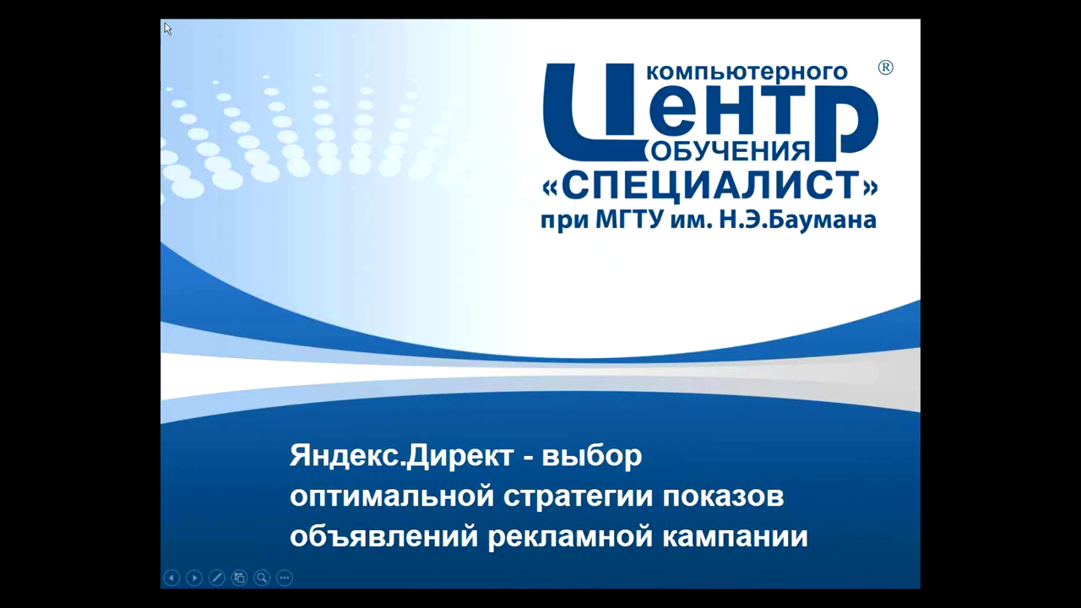
- Advance the slide show to slide 6, «Выбор стратегии – цели рекламной кампании»
key("Right")
key("Right")
key("Right")
key("Right")
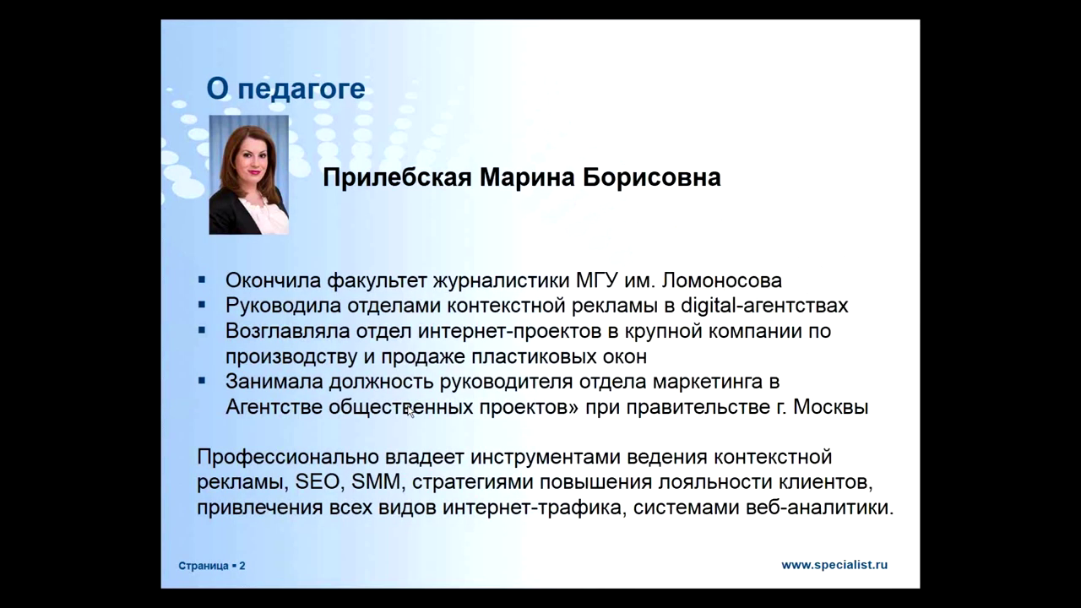
key("Right")
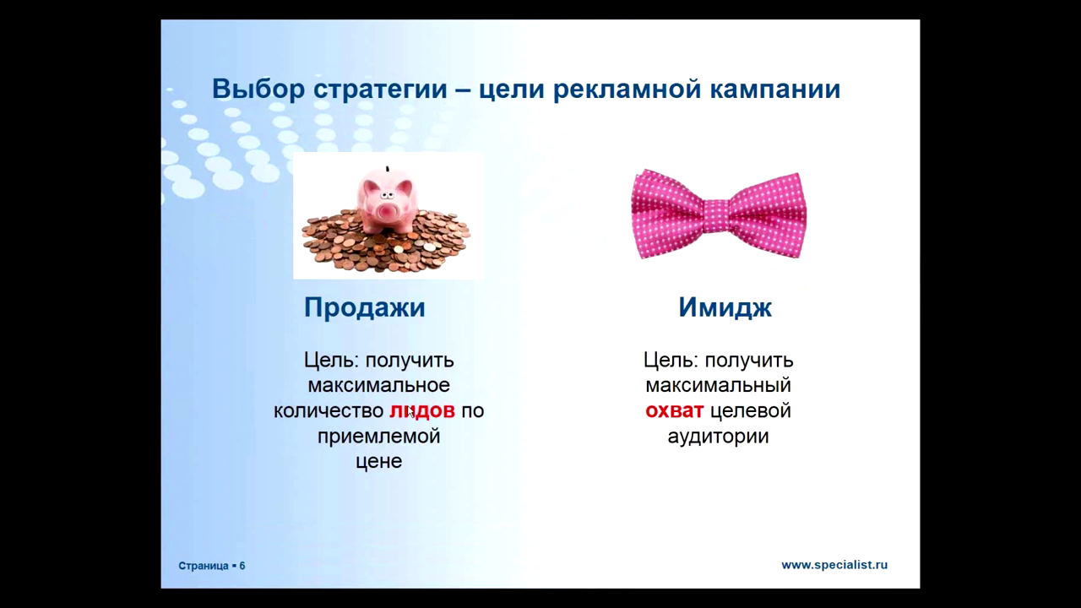
key("Left")
key("Right")
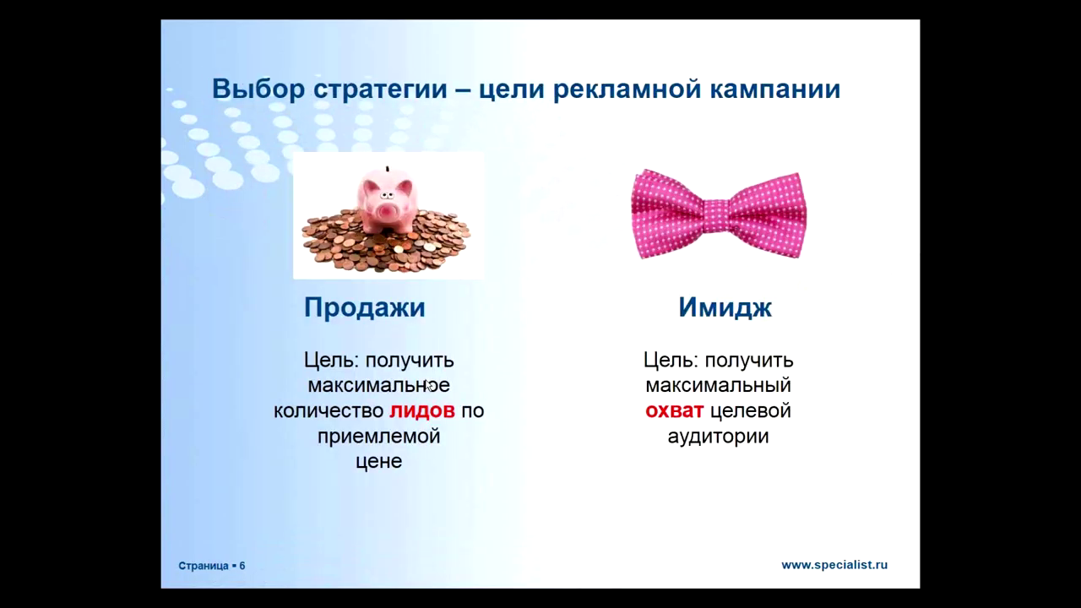
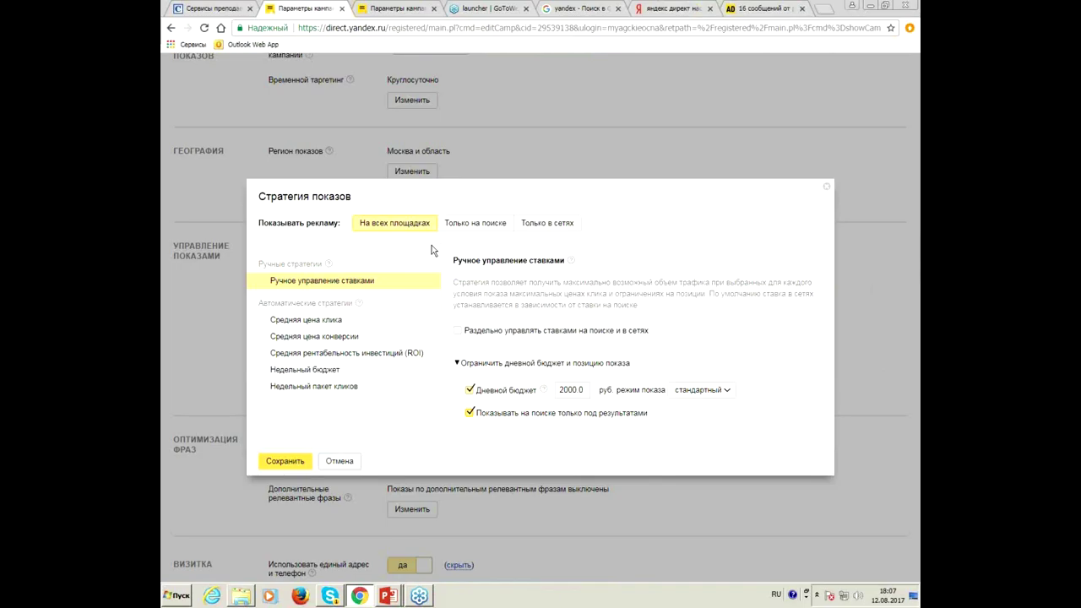
- Switch to the second campaign parameters page in the browser, open the «Мягкие окна база» campaign from it and review the first phrase's position prices
left_click(398, 7)
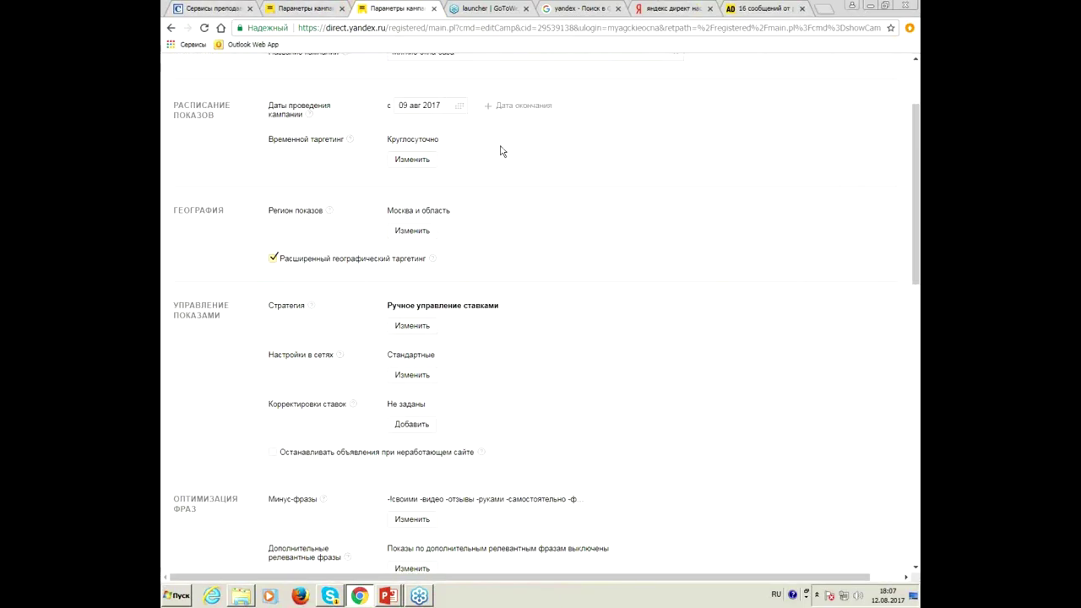
scroll(512, 160, "up", 2)
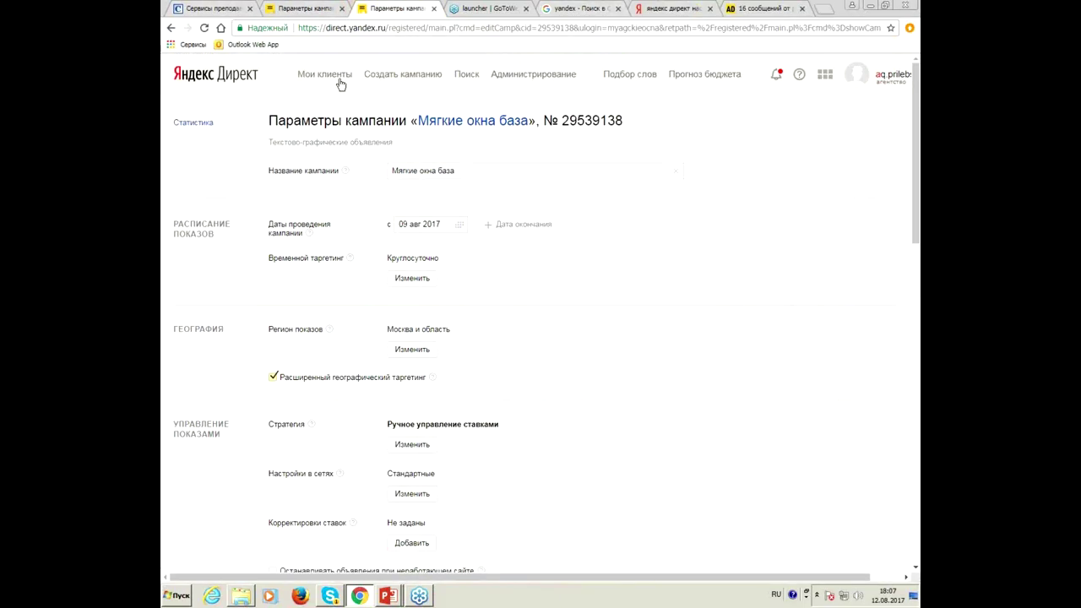
left_click(486, 121)
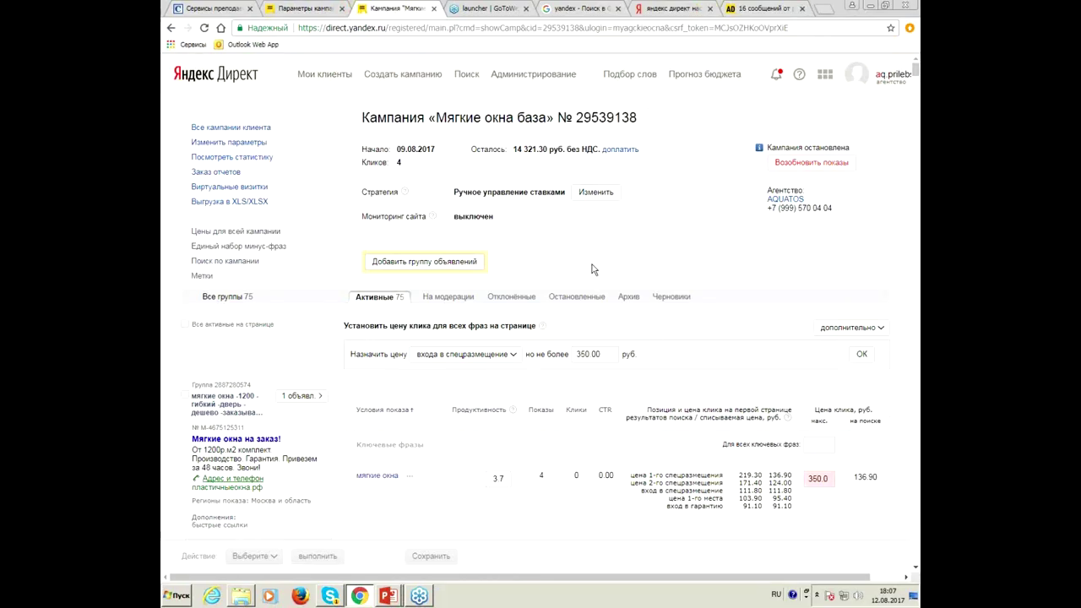
scroll(591, 268, "down", 1)
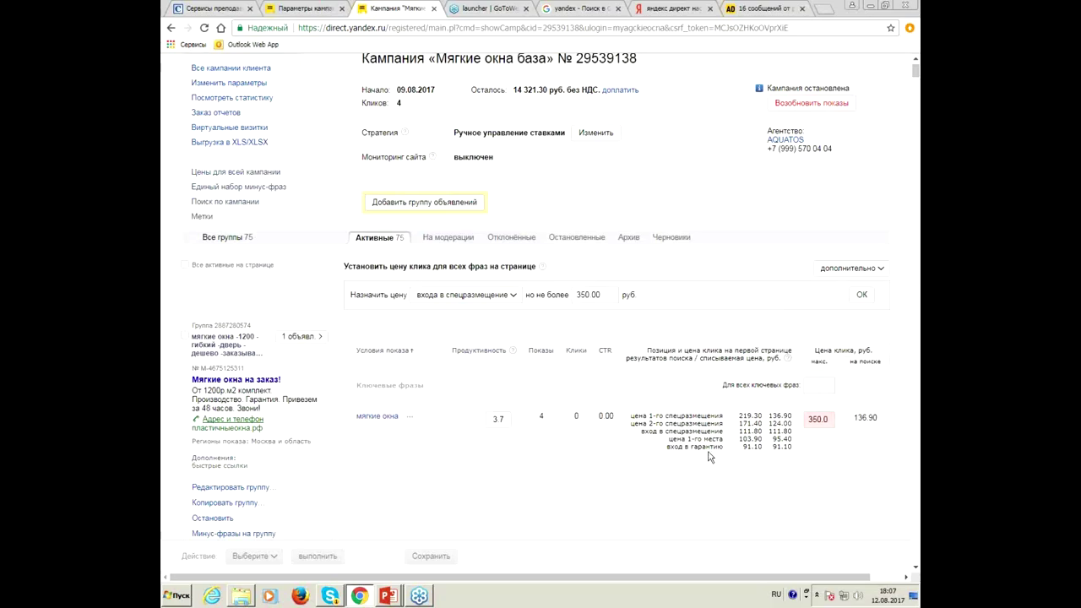
scroll(388, 152, "up", 1)
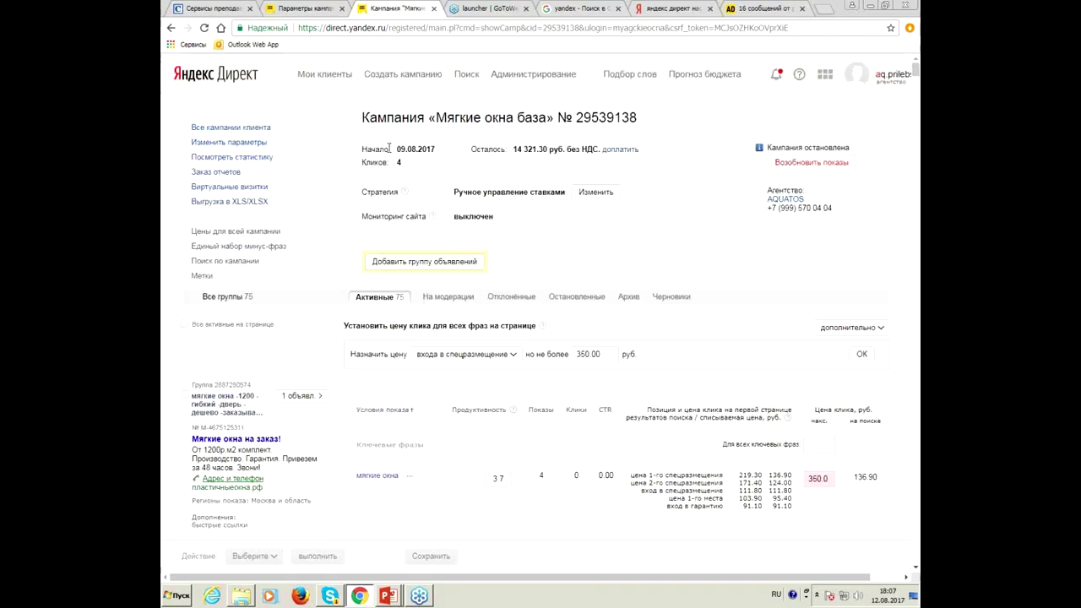
- Enable separate bid management for search and networks in the manual strategy, and save both the strategy and the campaign parameters
left_click(297, 7)
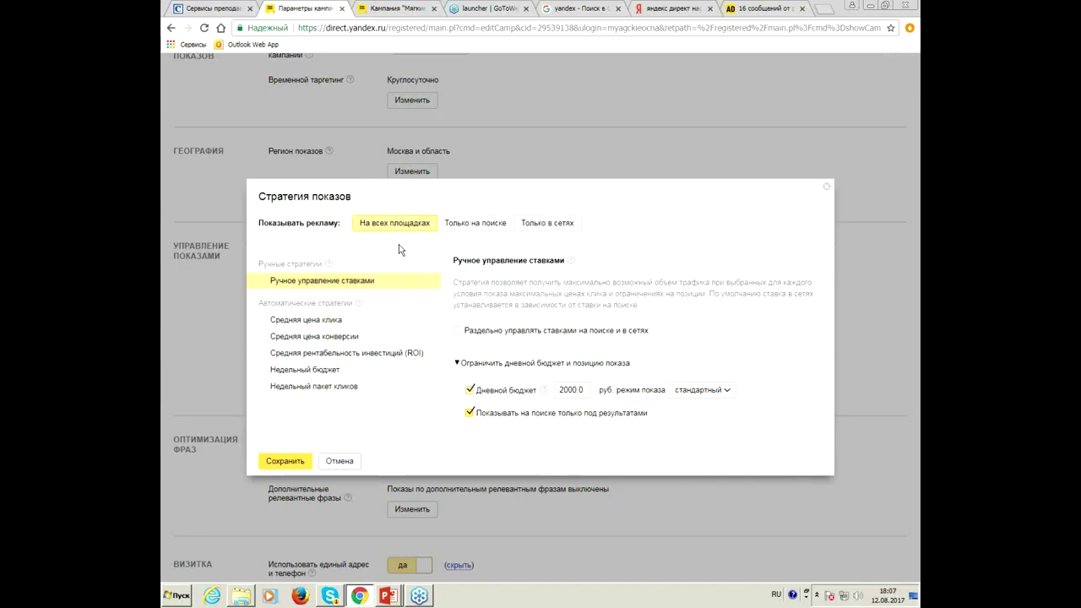
left_click(458, 332)
left_click(384, 8)
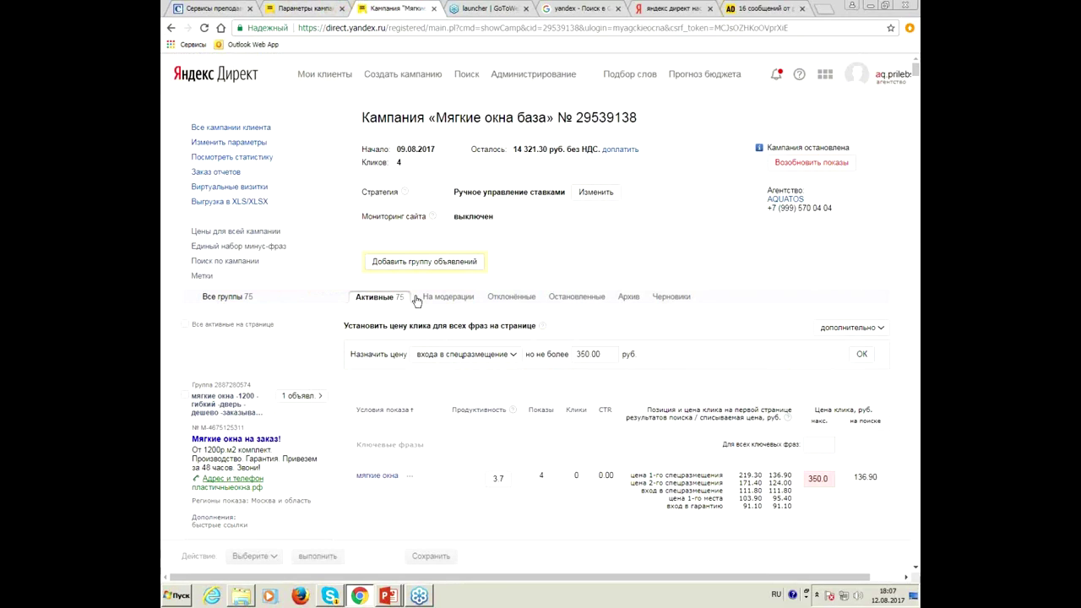
left_click(296, 7)
left_click(290, 467)
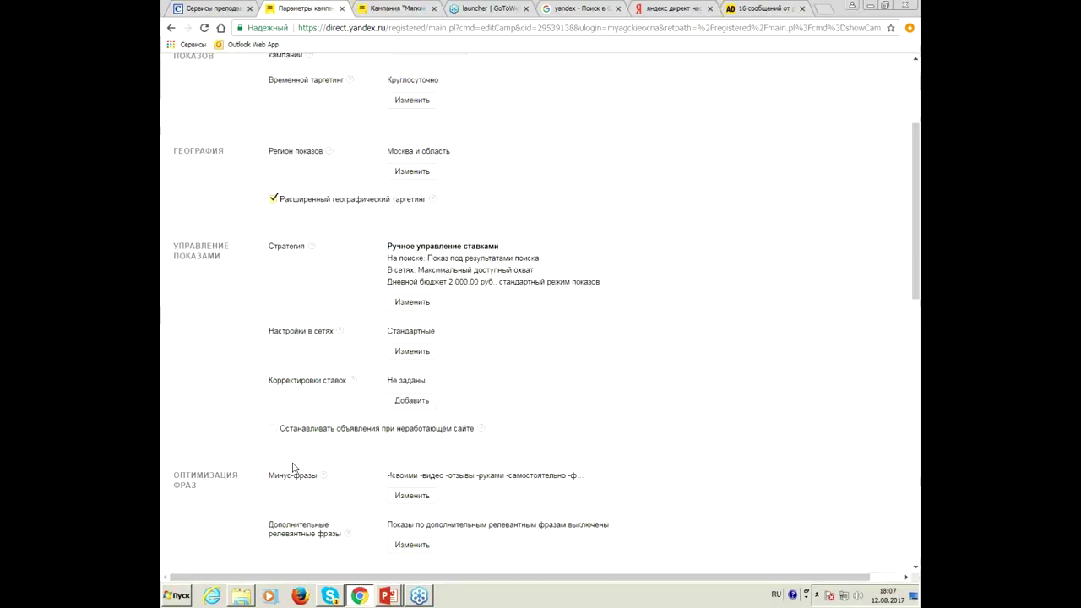
scroll(553, 384, "down", 10)
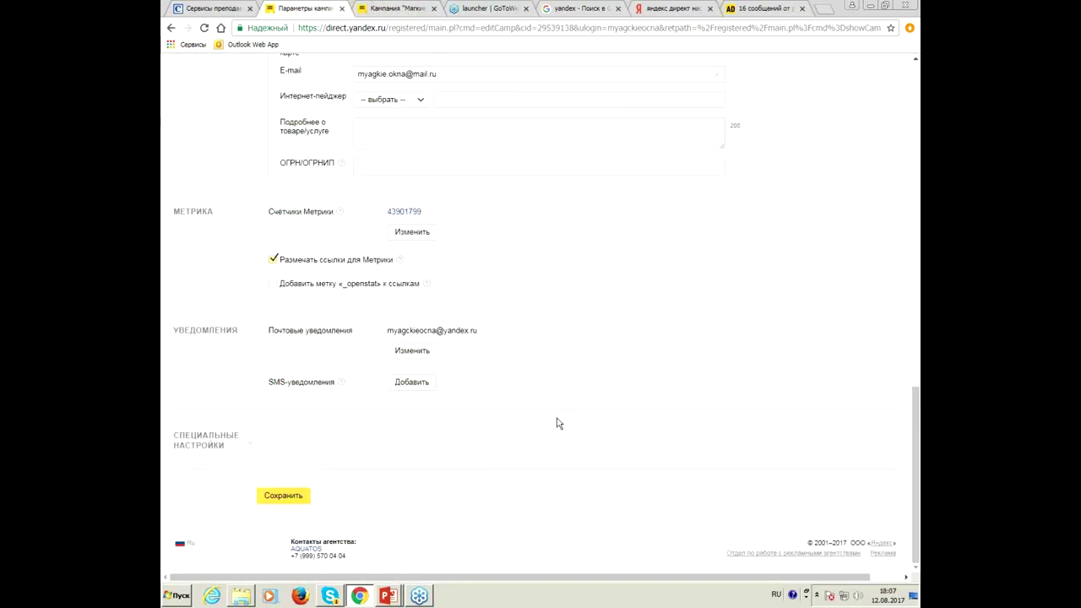
left_click(297, 499)
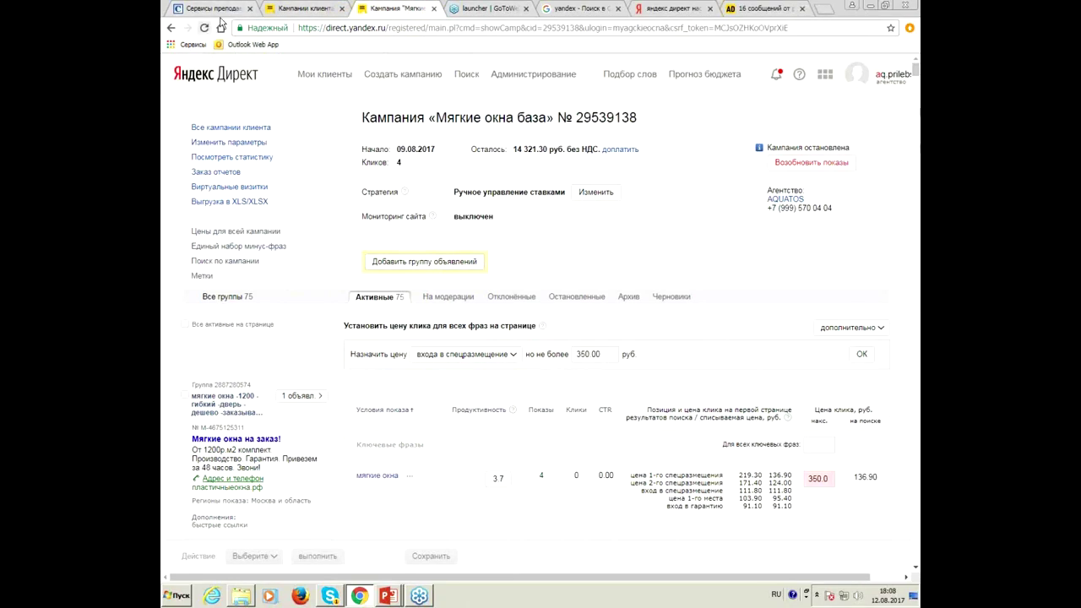
- Reload the «Мягкие окна база» campaign page and compare its bids in networks with those on search
left_click(204, 28)
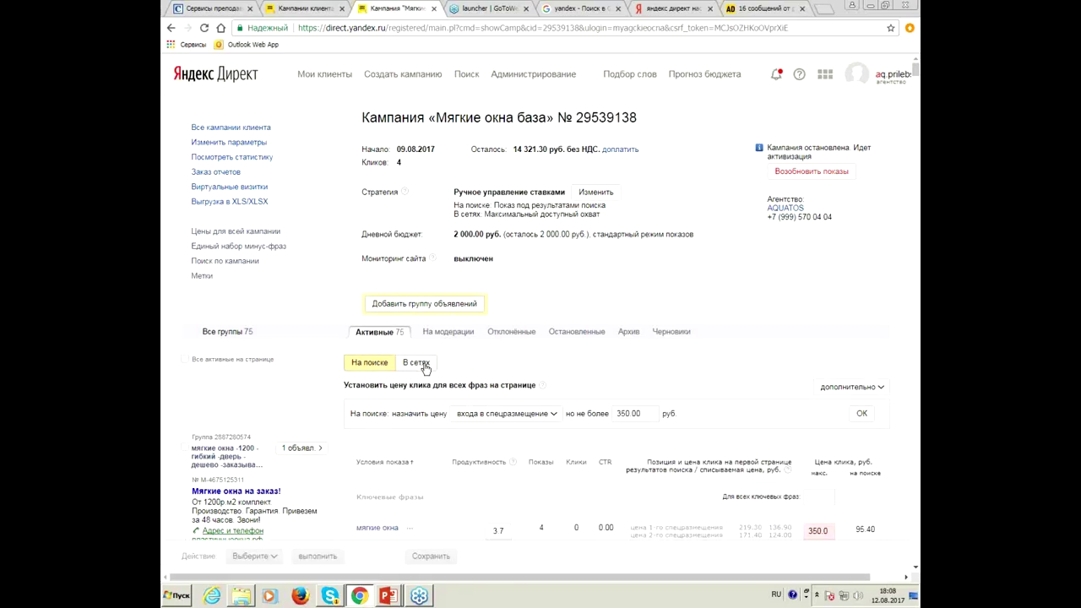
left_click(425, 366)
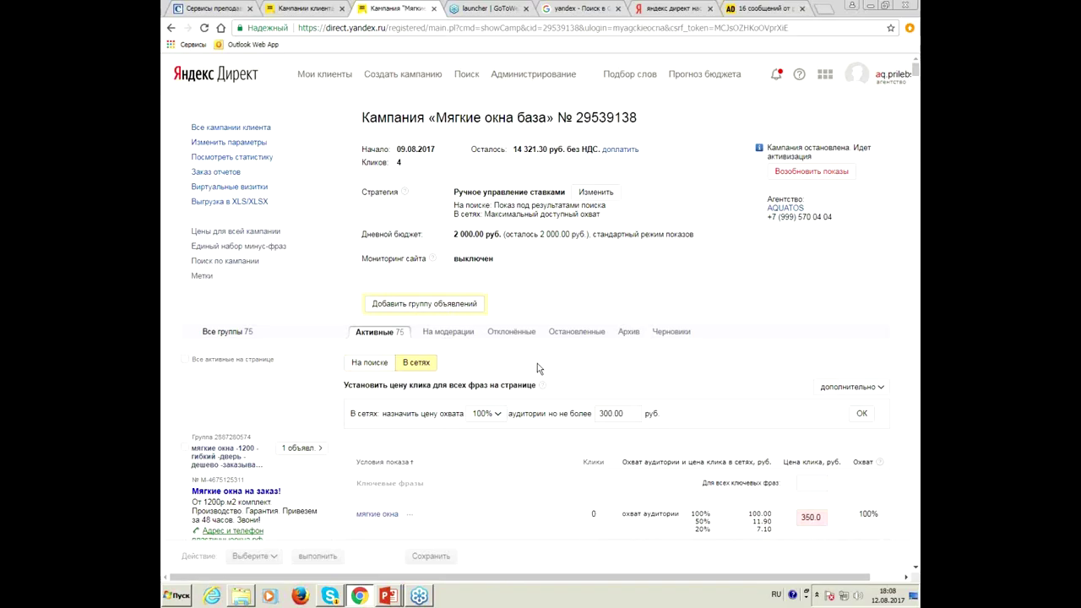
left_click(365, 363)
- Examine the search position prices of the first ad groups and highlight the maximum click price of the phrase «мягкие окна»
scroll(438, 348, "down", 2)
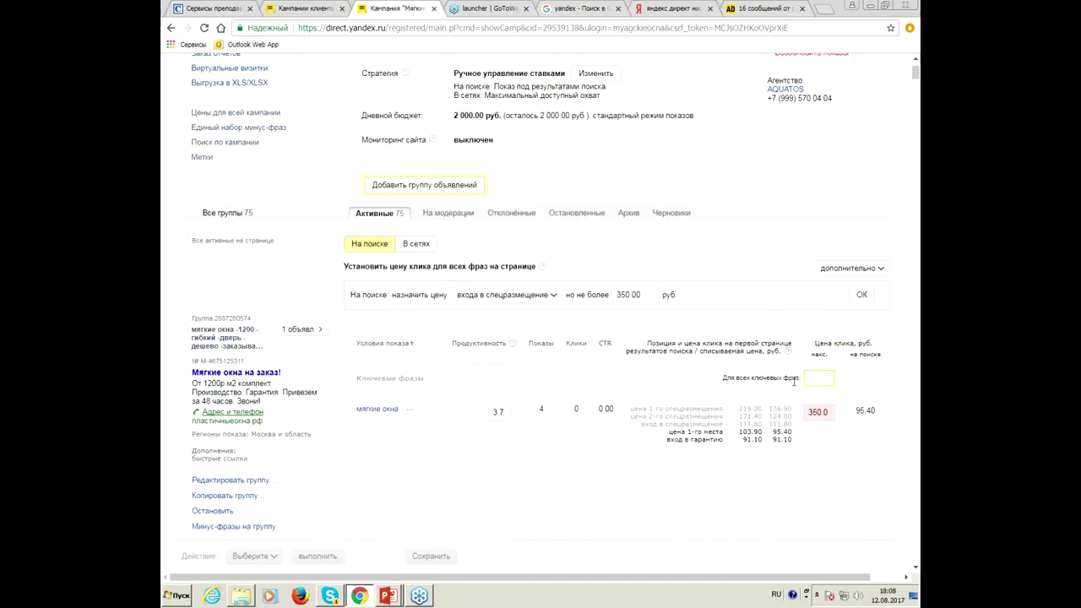
scroll(603, 471, "down", 4)
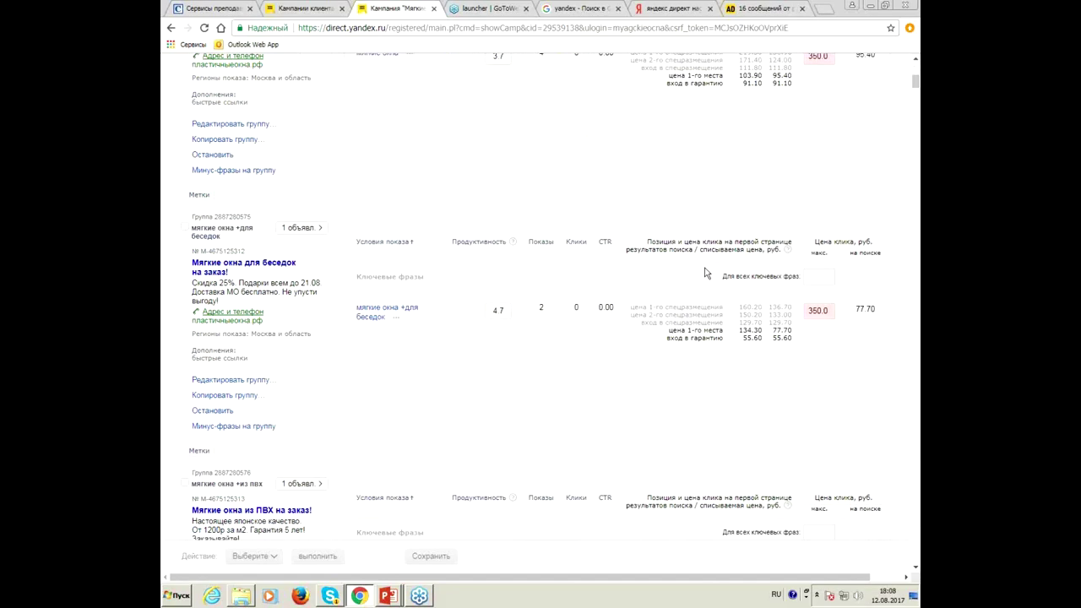
scroll(803, 268, "up", 2)
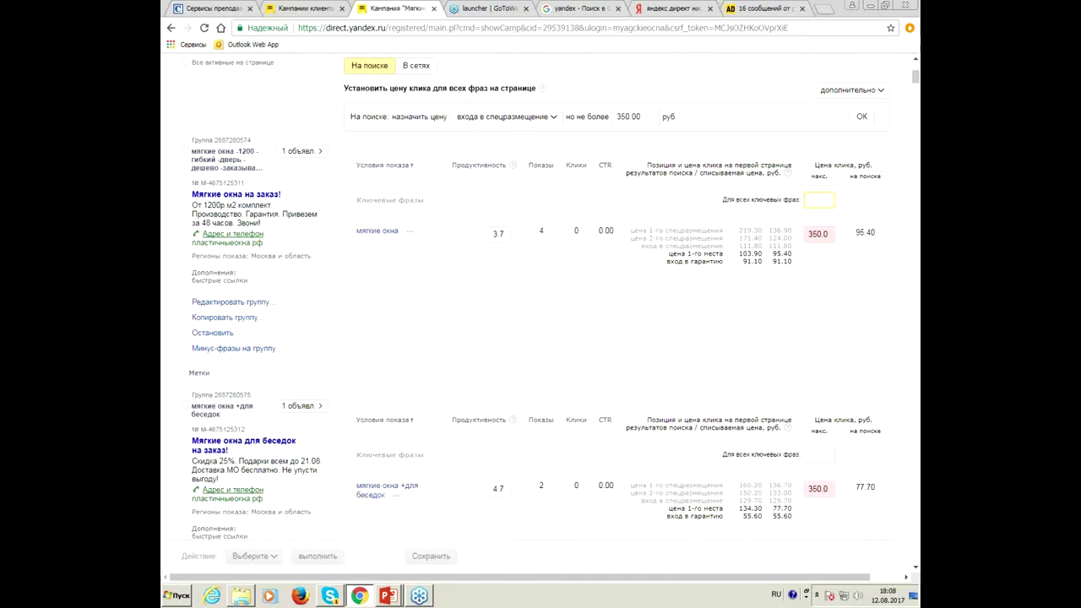
double_click(835, 234)
scroll(770, 371, "up", 1)
scroll(770, 372, "up", 2)
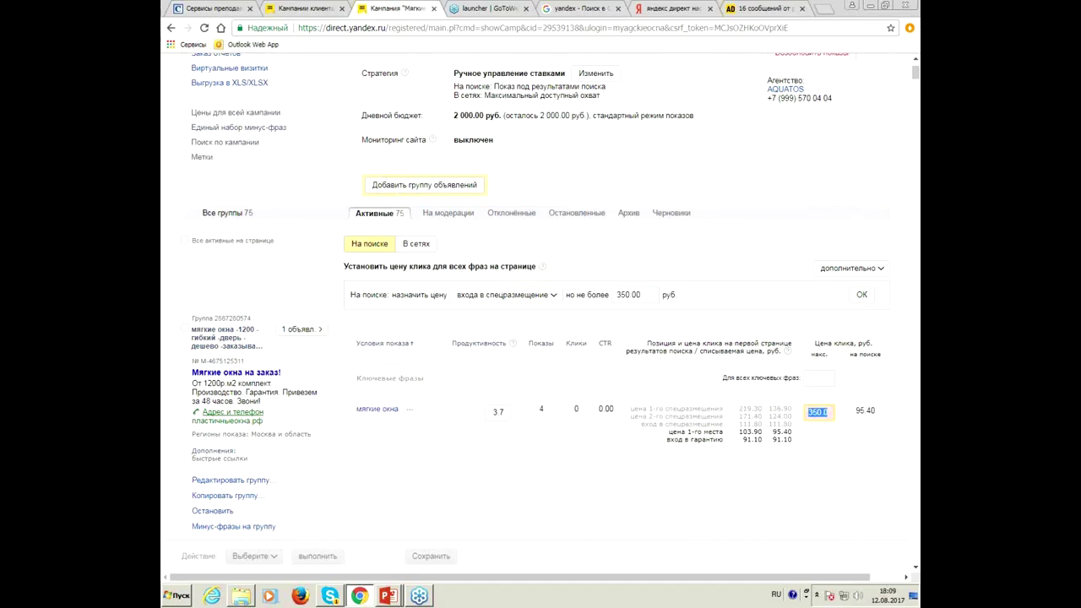
- Point out the bid field for all key phrases of the group and highlight the click price setting for all phrases on the page
left_click(813, 375)
left_click_drag(340, 268, 881, 302)
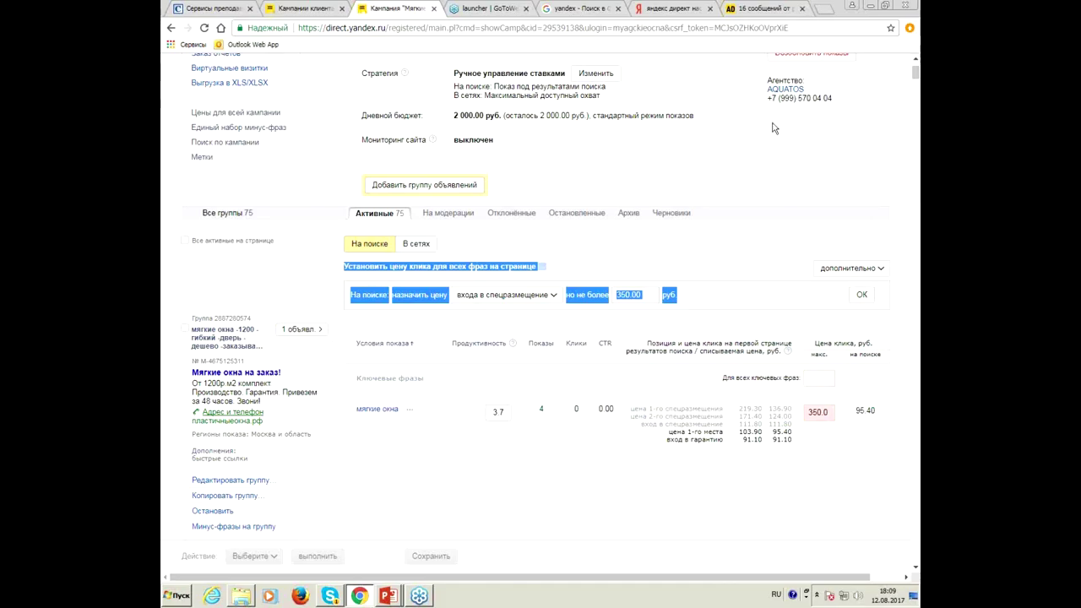
scroll(724, 213, "down", 1)
scroll(724, 214, "up", 2)
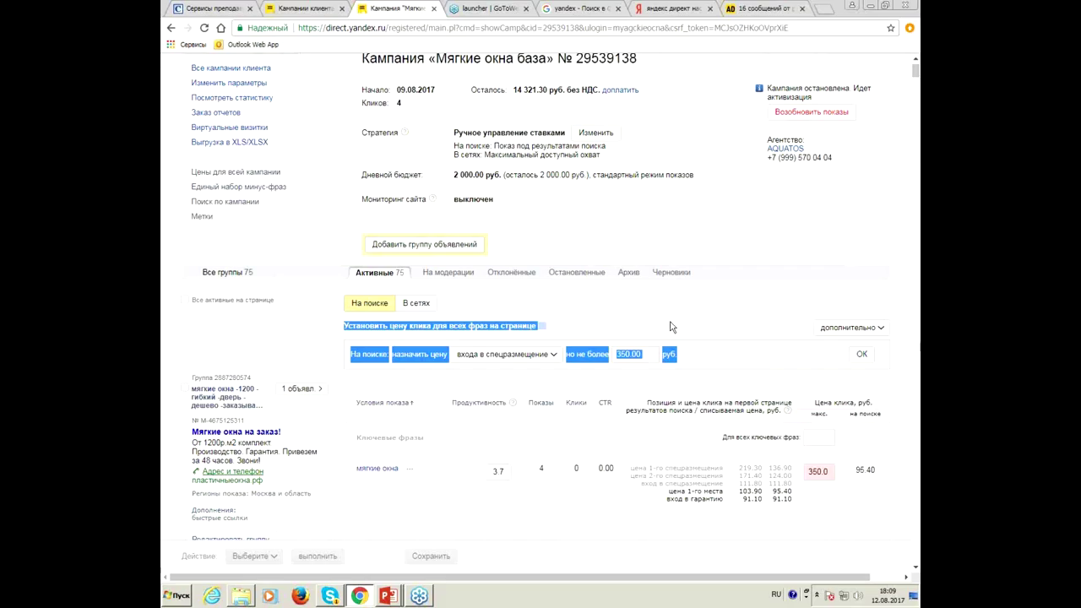
scroll(673, 319, "down", 2)
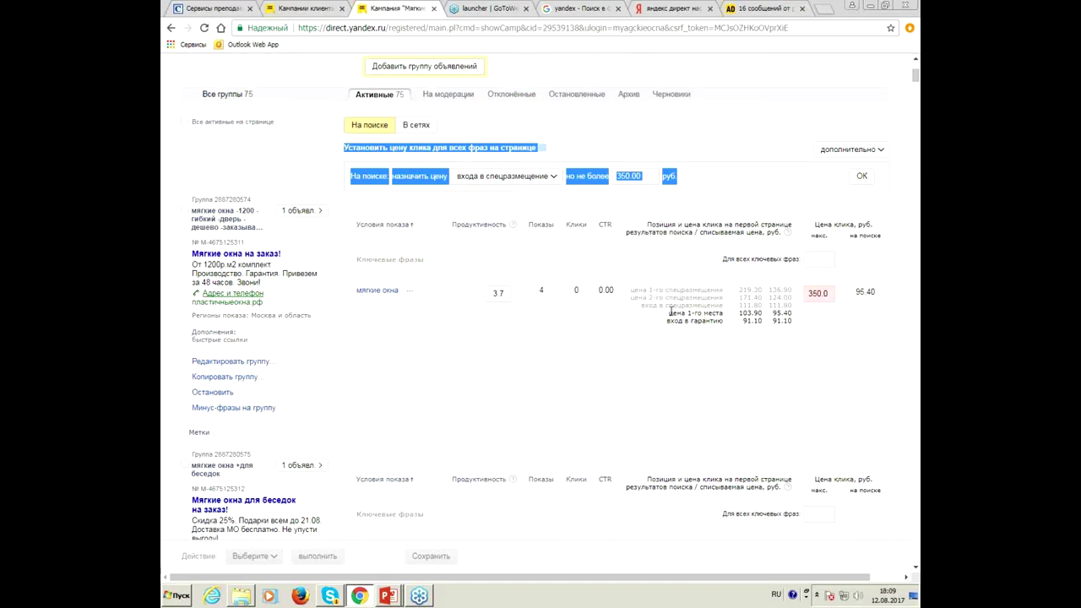
- Look through the search bids of the ad groups down to the end of the page and return to the campaign header
scroll(670, 321, "down", 12)
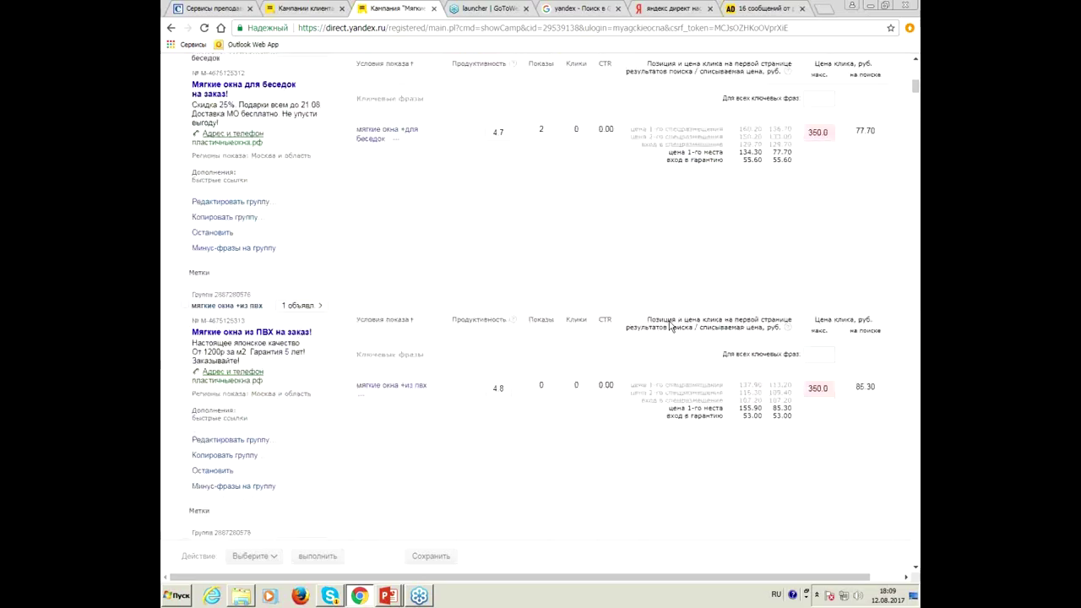
scroll(663, 359, "down", 10)
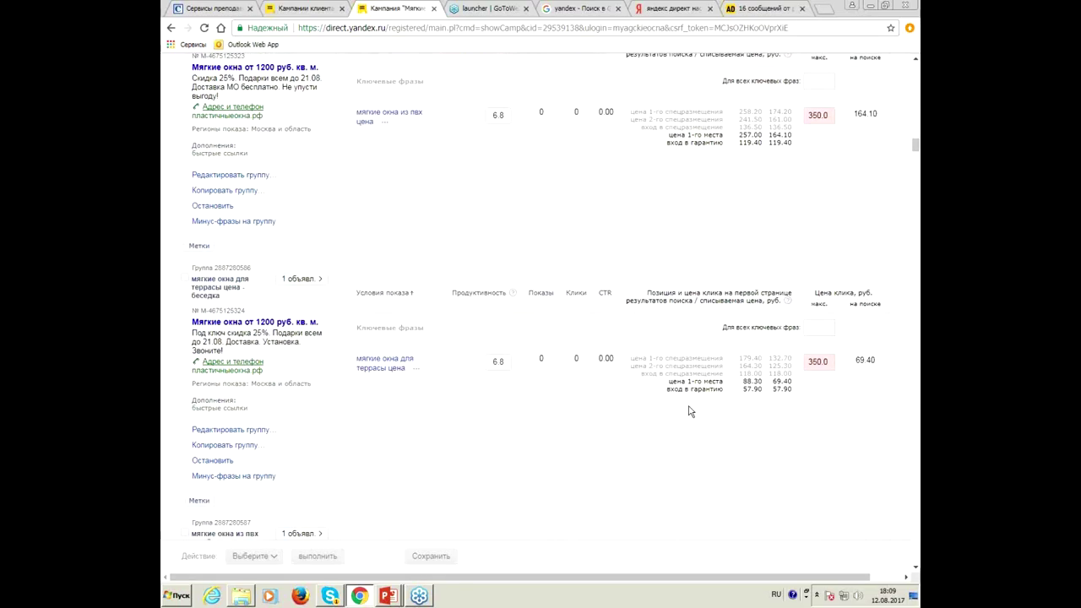
scroll(684, 434, "down", 10)
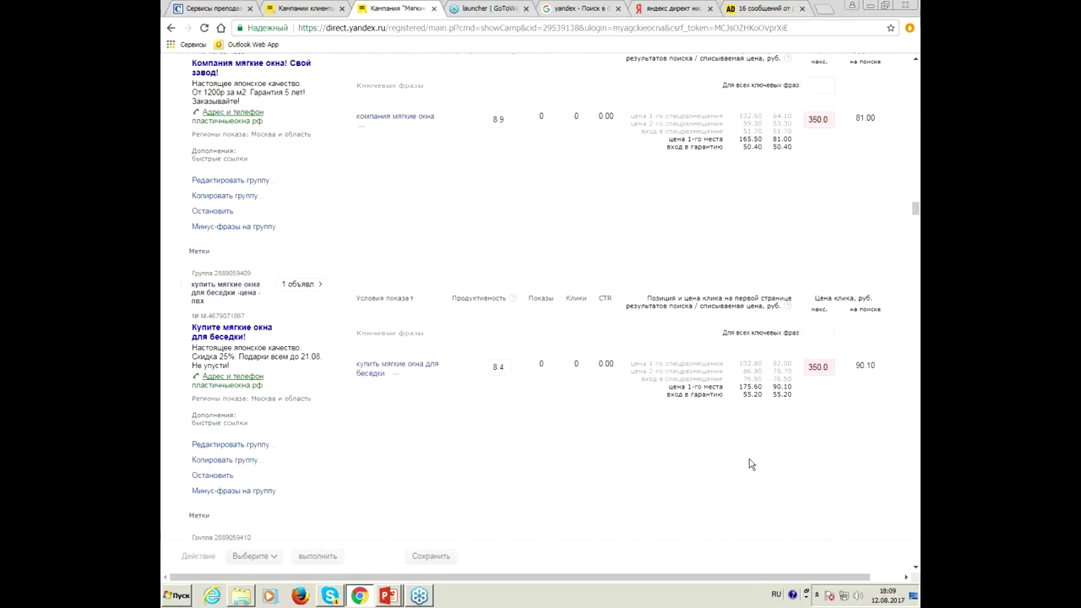
scroll(793, 514, "down", 10)
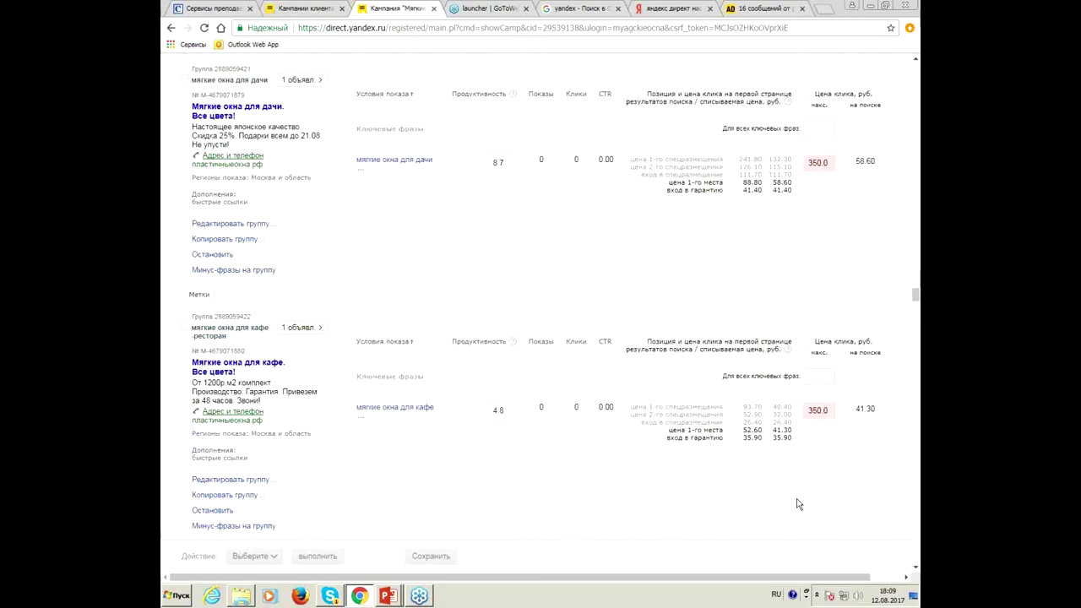
scroll(638, 511, "down", 10)
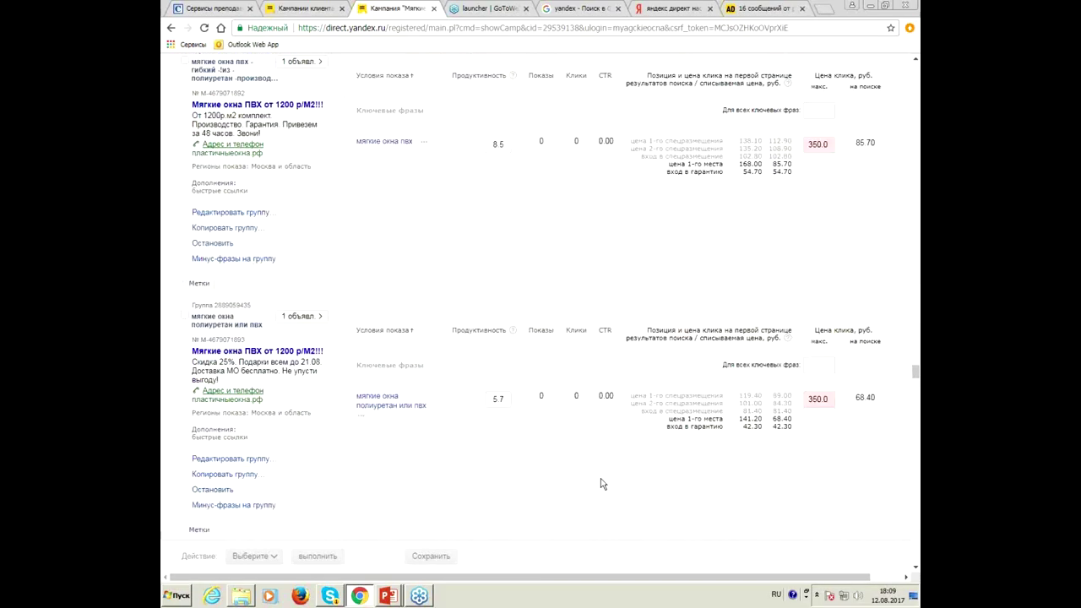
scroll(598, 484, "down", 10)
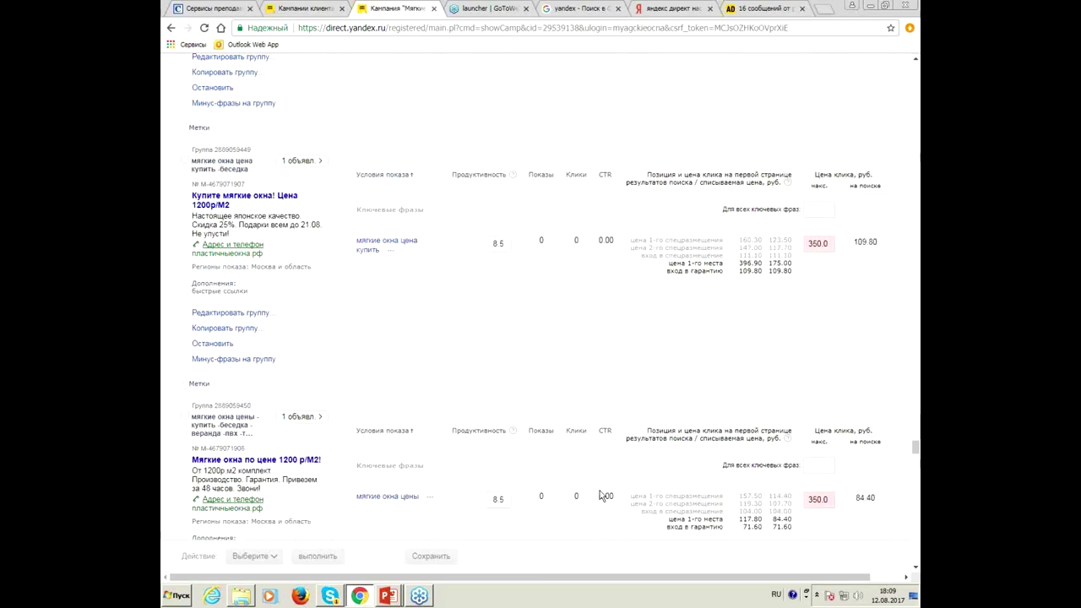
left_click_drag(917, 487, 917, 556)
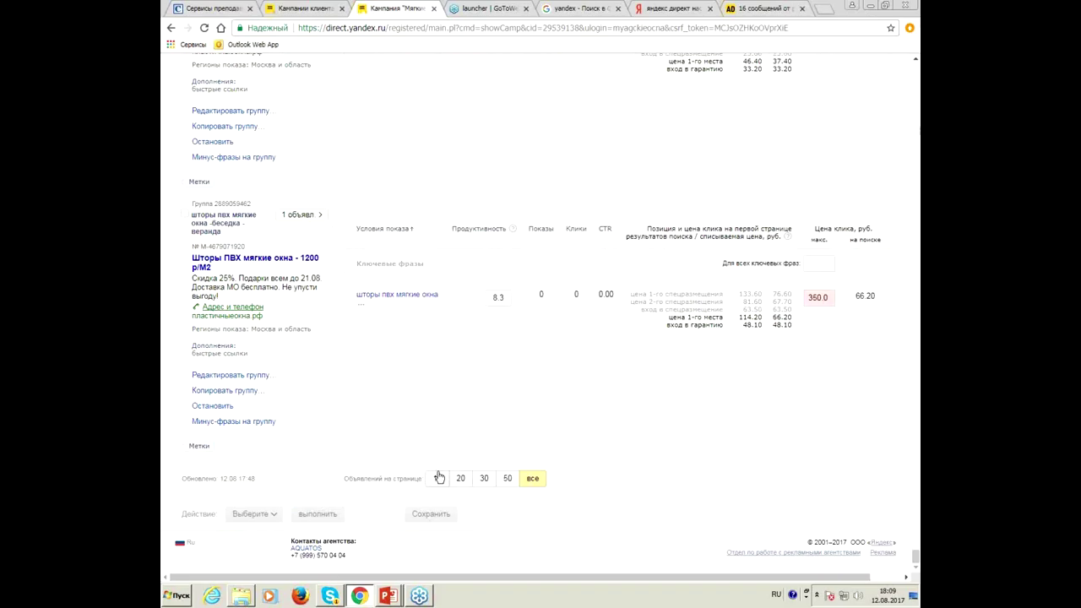
scroll(723, 324, "up", 5)
scroll(774, 208, "up", 3)
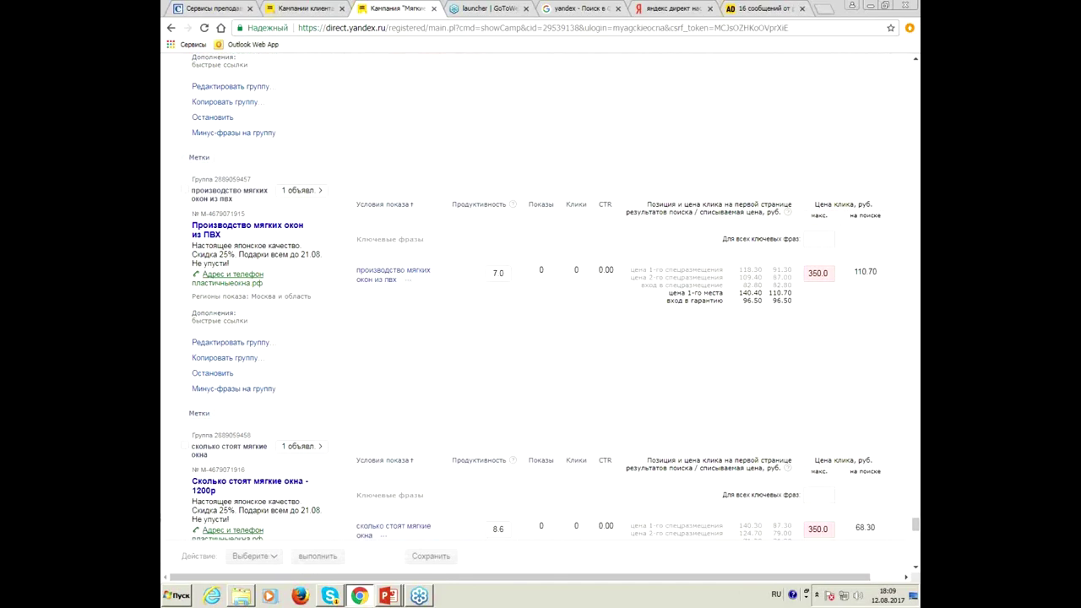
left_click_drag(909, 525, 914, 72)
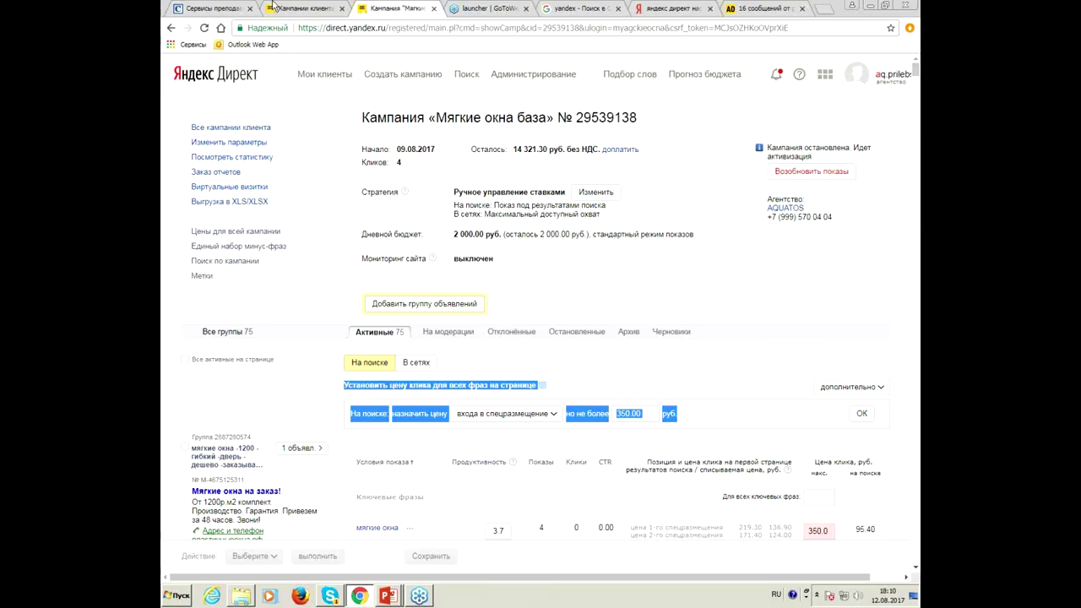
- Examine the price wizard for the whole «Мягкие окна база» campaign in the client's campaign list, then return to the campaign page
left_click(296, 8)
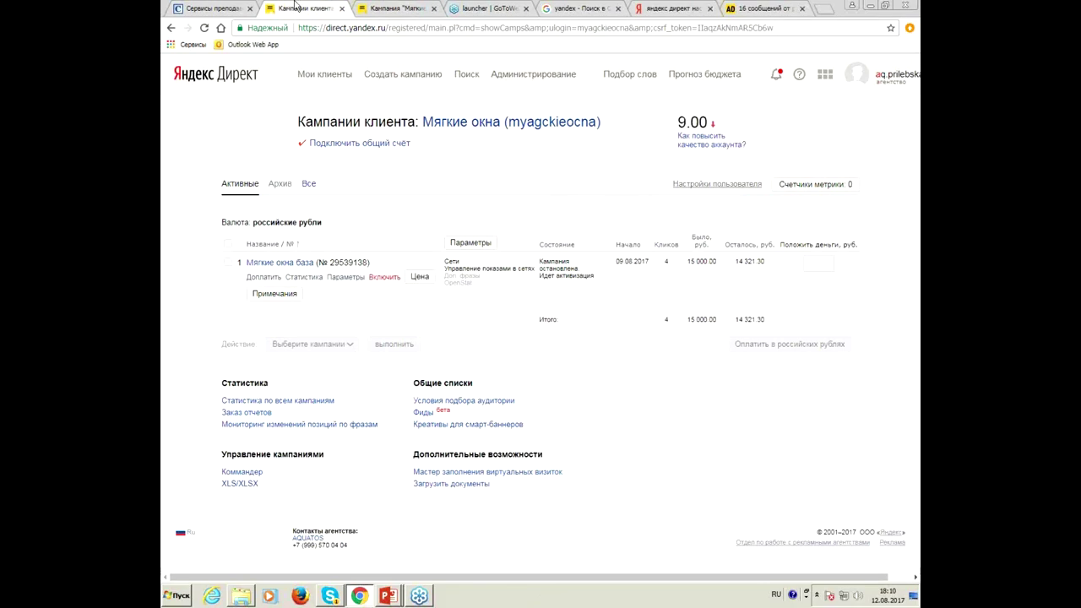
left_click(415, 280)
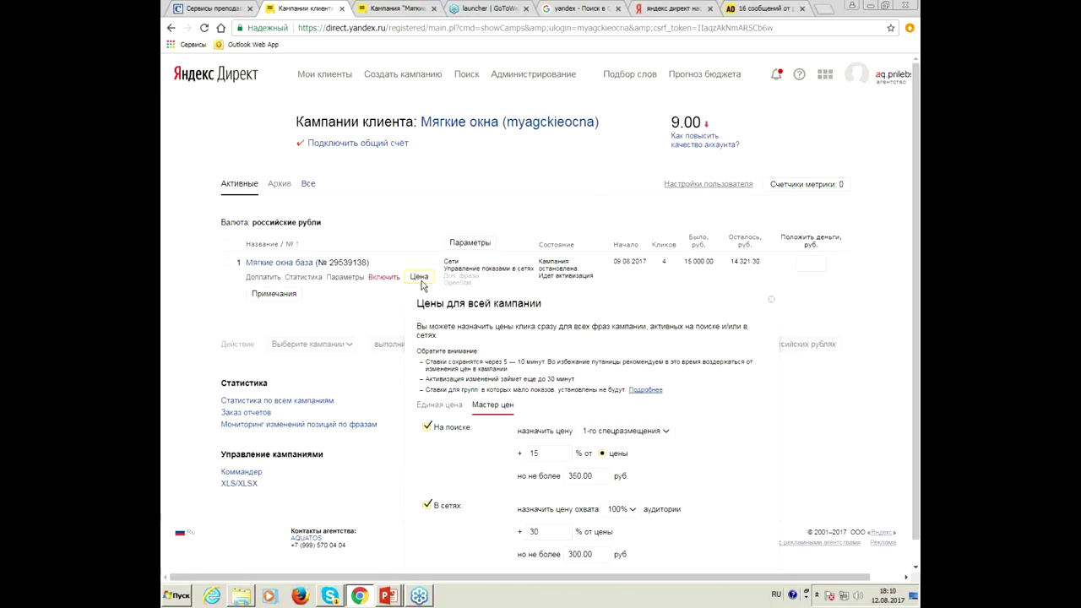
scroll(658, 392, "down", 1)
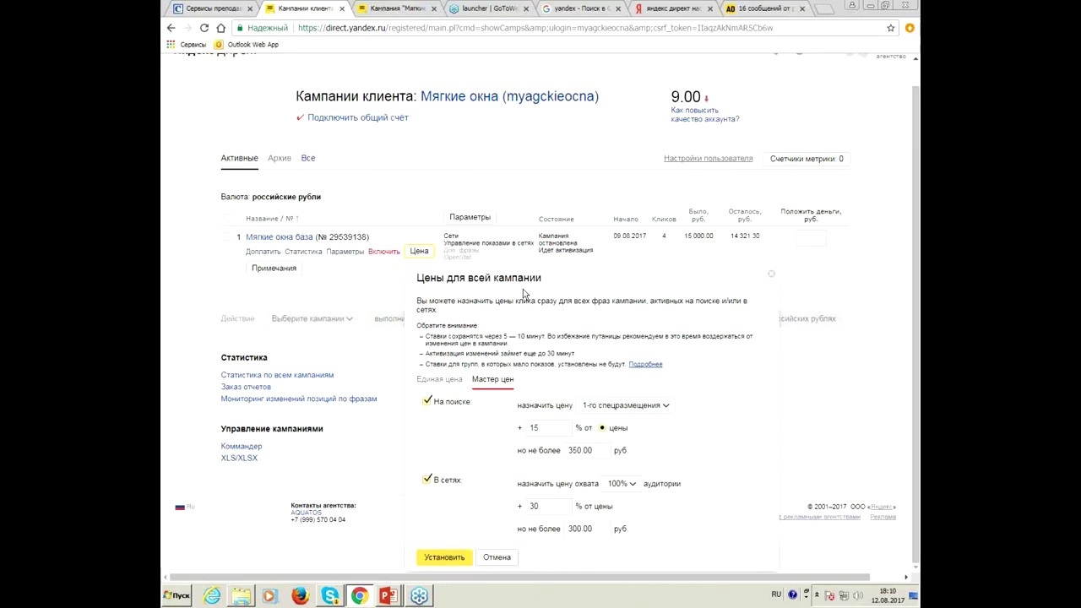
key("ctrl+Tab")
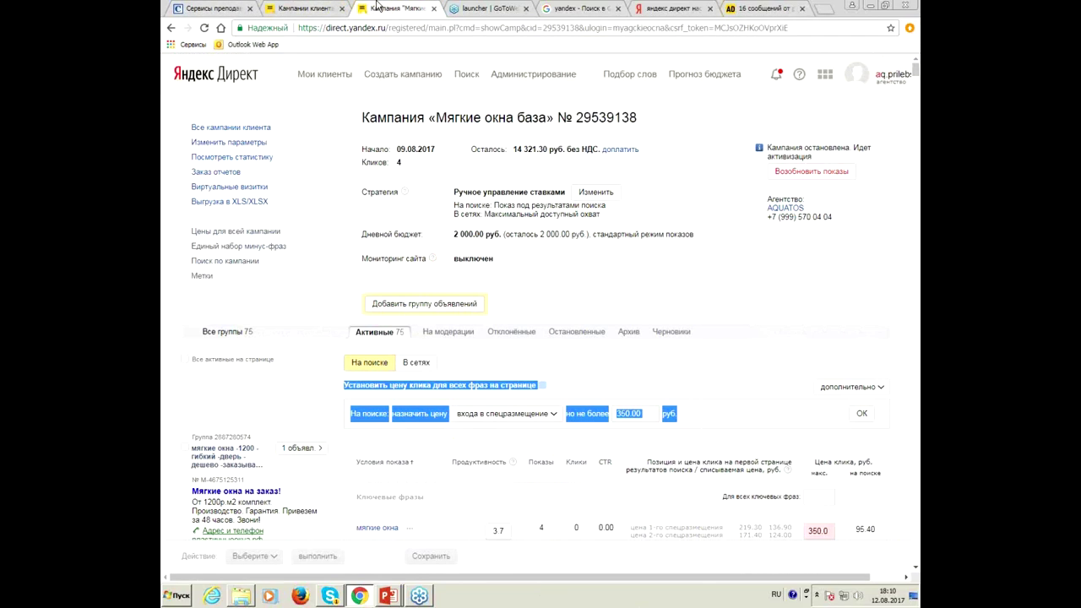
left_click(569, 375)
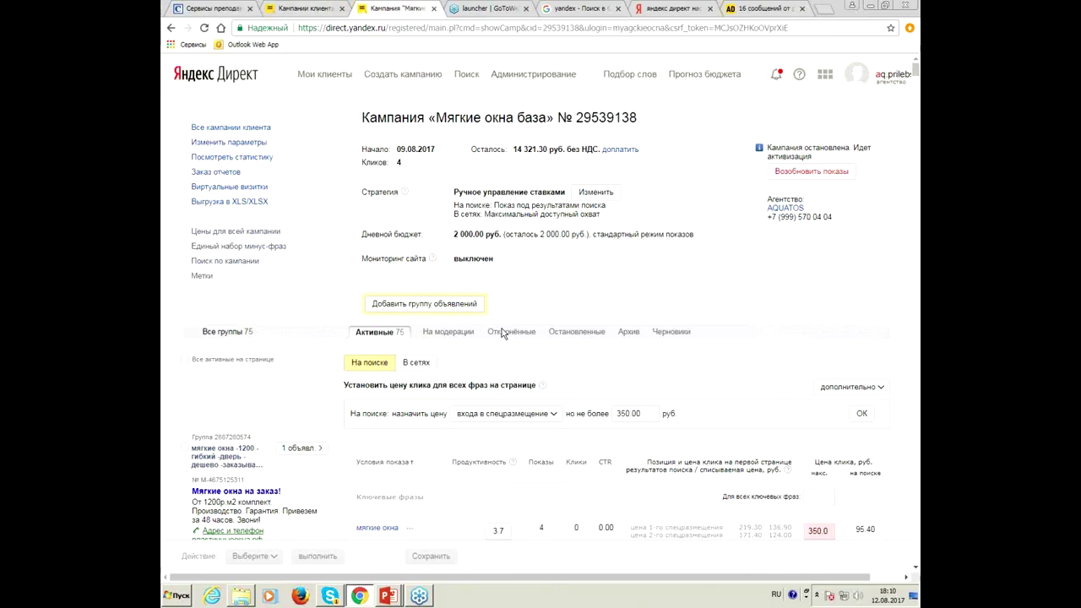
- Assign the «входа в спецразмещение» search price, capped at 400 rubles, to all phrases on the page and check the assigned bids
scroll(516, 435, "down", 1)
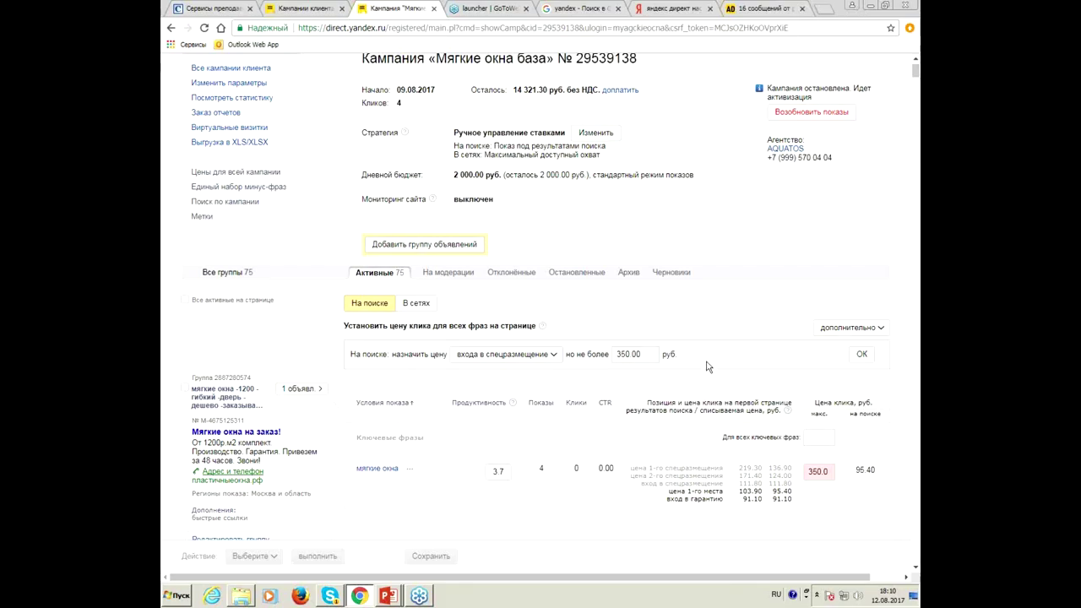
left_click(507, 357)
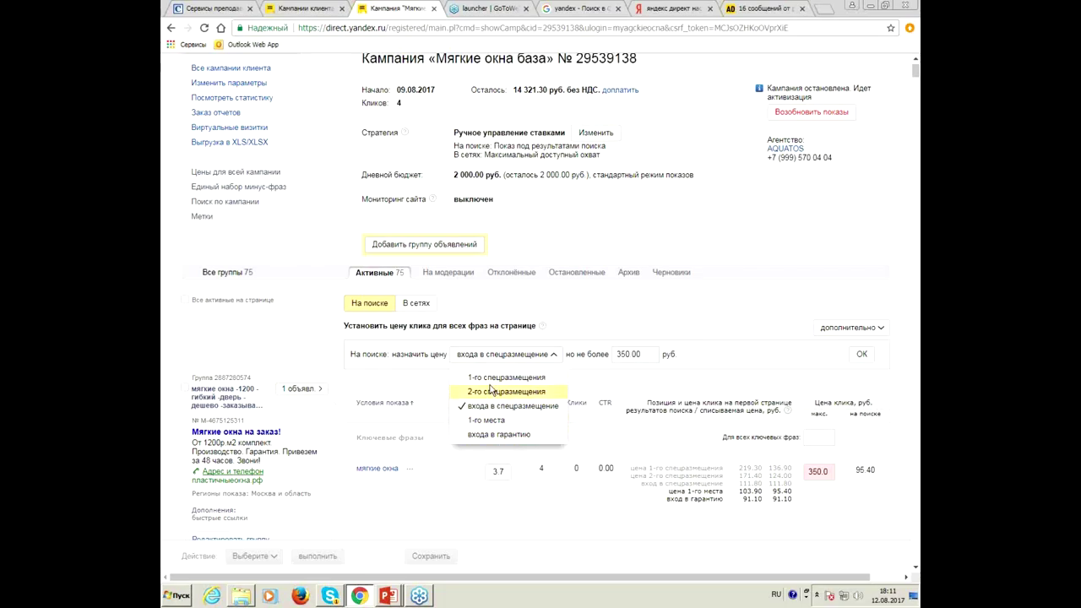
left_click(639, 351)
double_click(640, 351)
type("4")
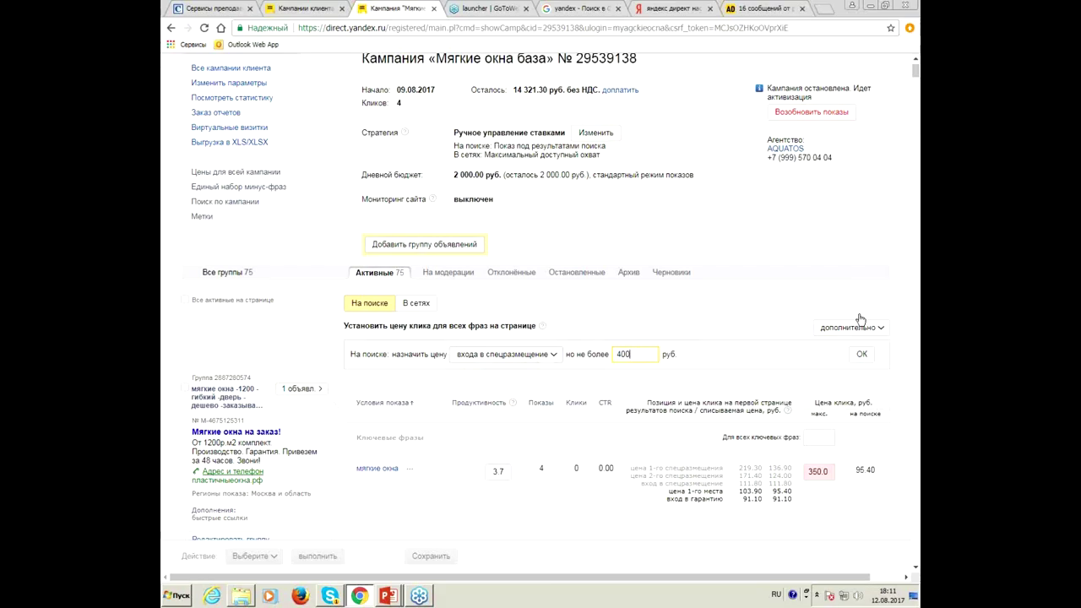
left_click(864, 354)
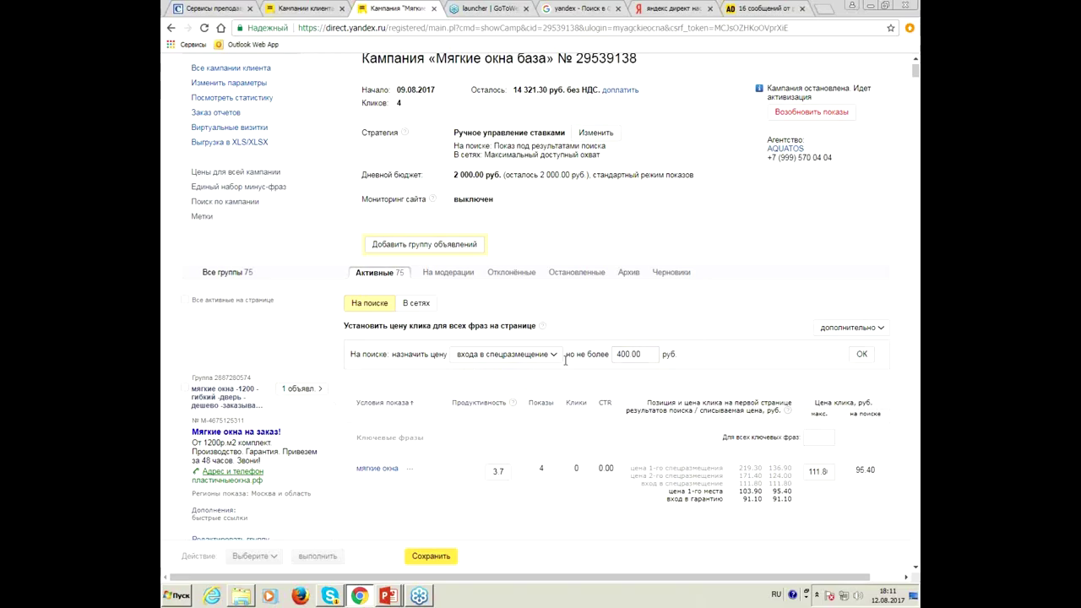
scroll(625, 498, "down", 2)
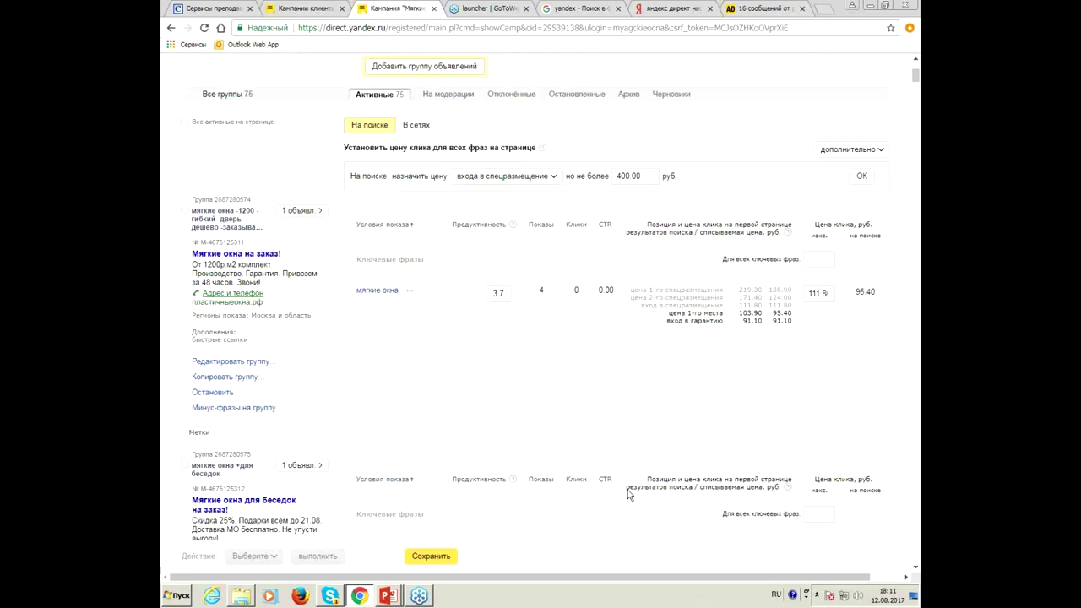
scroll(808, 374, "up", 3)
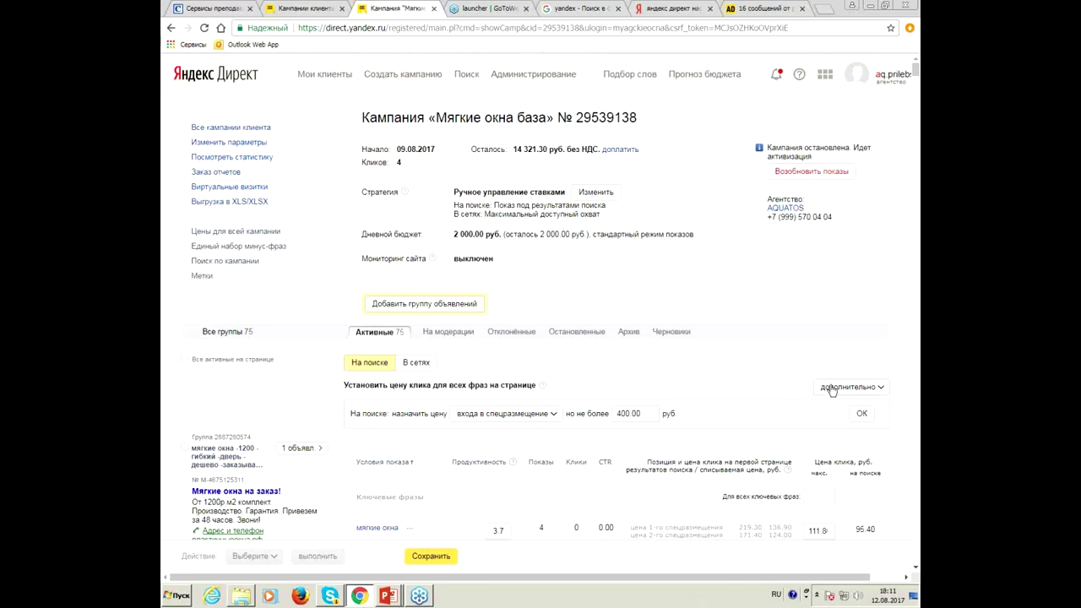
- Apply the «входа в спецразмещение» price plus 30% of the price, capped at 400 rubles, to all search phrases on the page
left_click(832, 389)
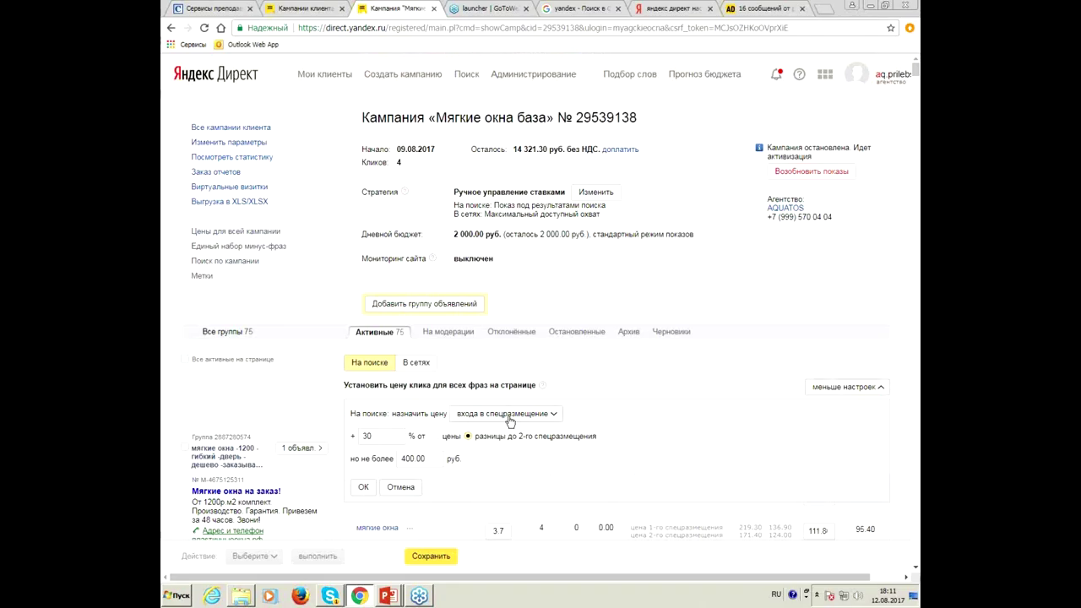
scroll(656, 435, "down", 1)
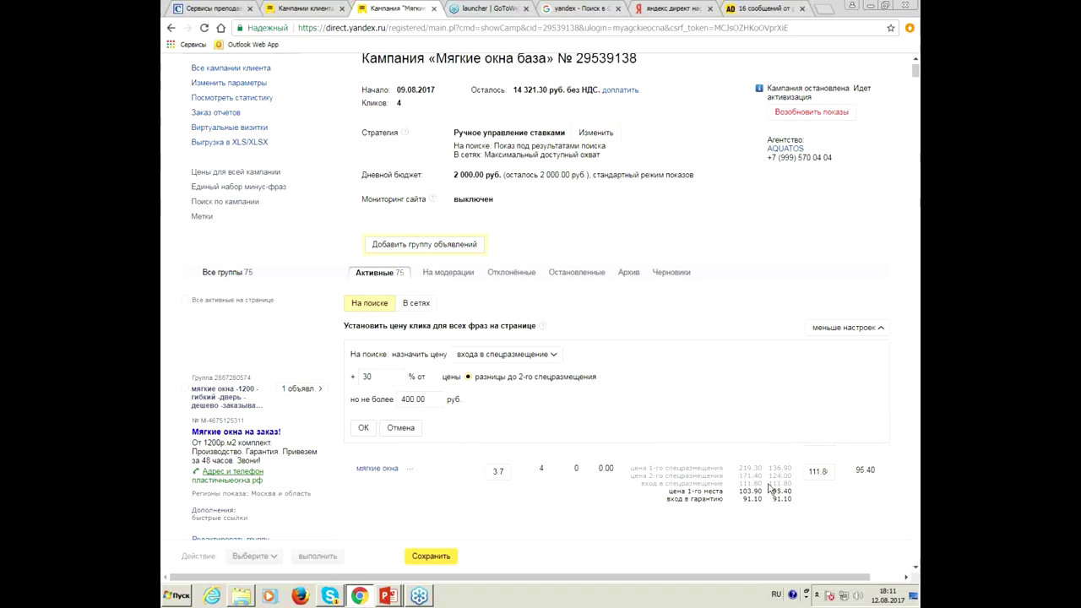
double_click(741, 483)
left_click(469, 367)
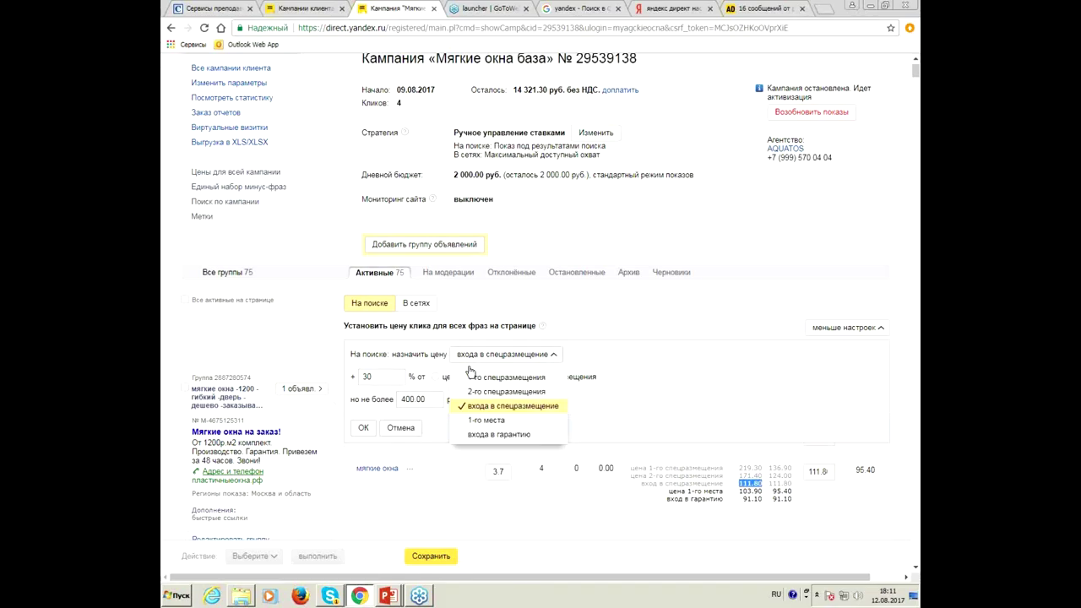
left_click(526, 407)
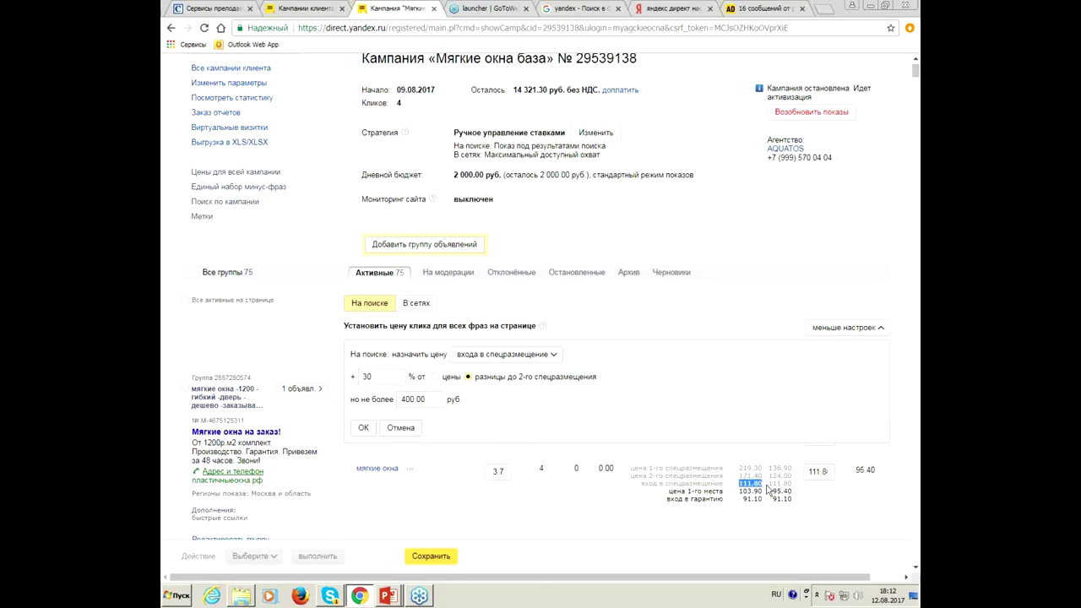
left_click(435, 377)
left_click(363, 428)
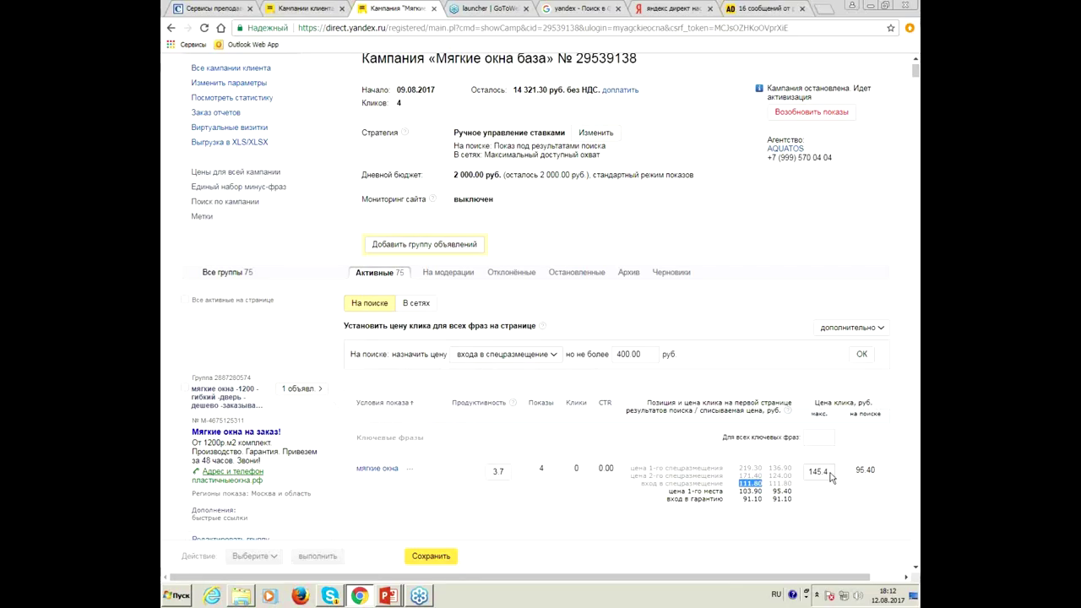
- Highlight the strategy's «Показ под результатами поиска» setting and close the whole-campaign price settings in the client's campaign list
left_click_drag(853, 470, 890, 475)
left_click_drag(492, 145, 615, 152)
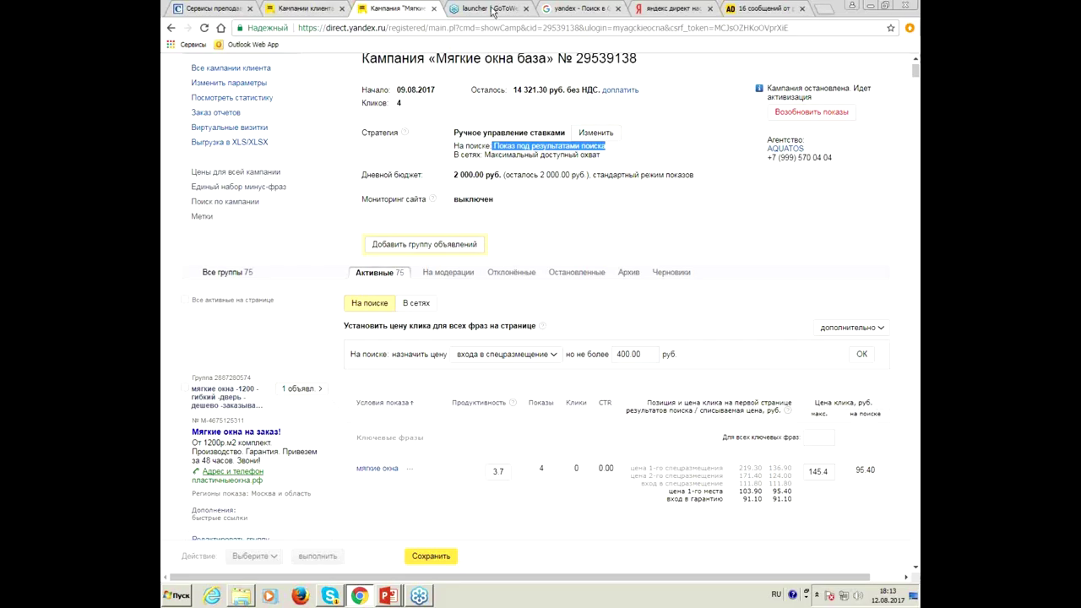
left_click(330, 8)
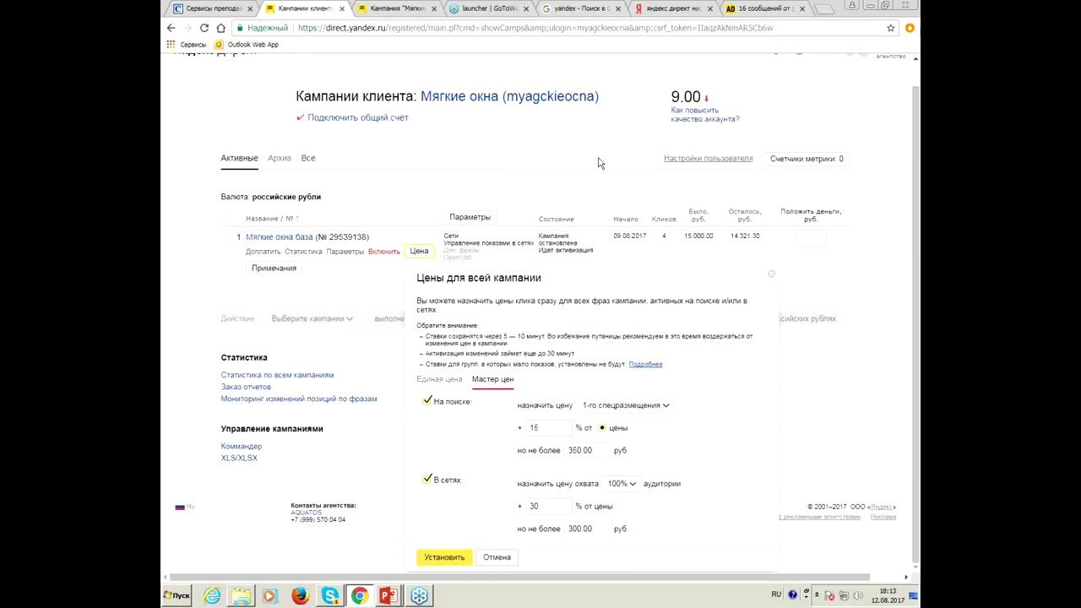
left_click(771, 275)
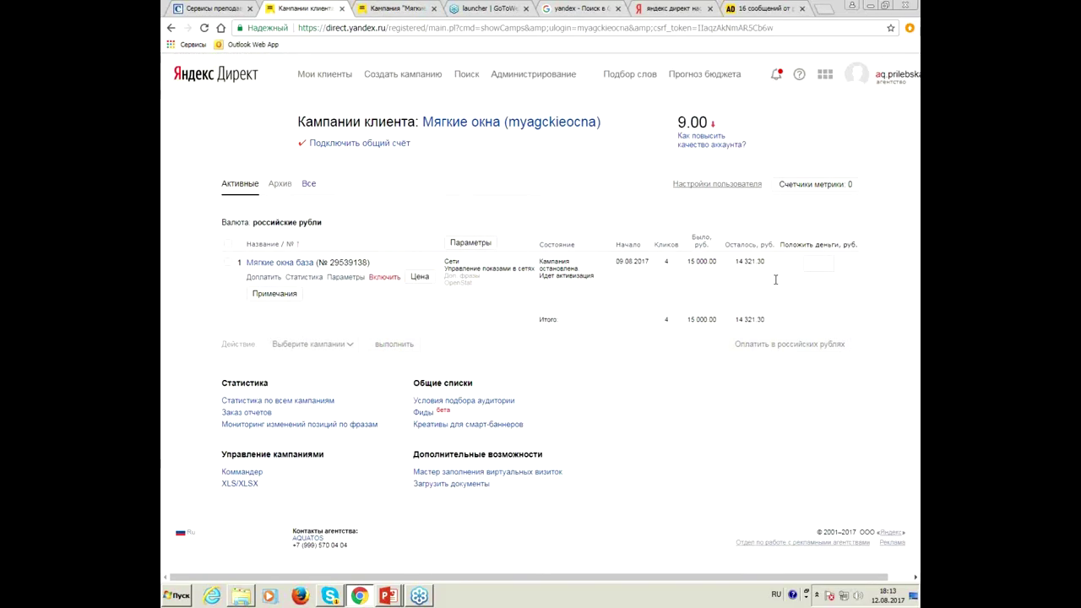
- Turn off «Показывать на поиске только под результатами» in the campaign's display strategy and save the strategy and campaign parameters
left_click(344, 286)
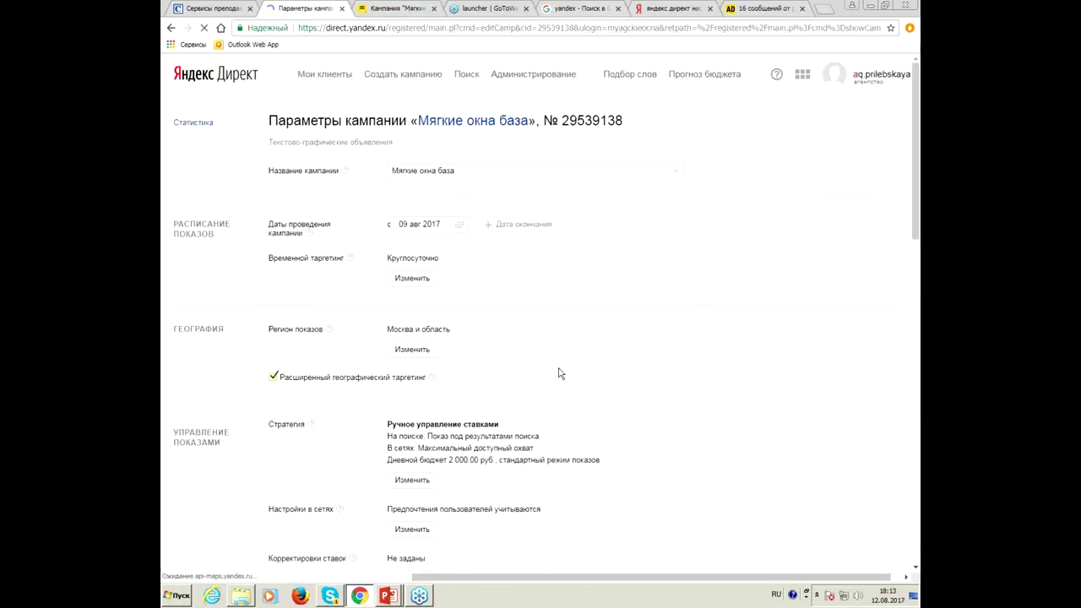
scroll(557, 374, "down", 2)
left_click(412, 302)
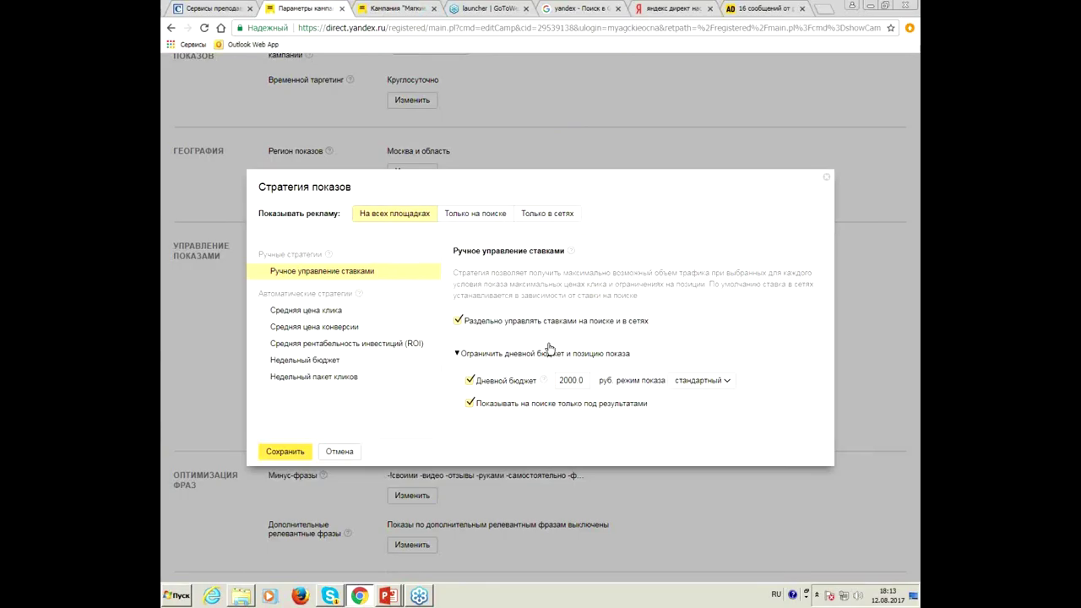
left_click(475, 404)
left_click(279, 454)
scroll(385, 407, "down", 15)
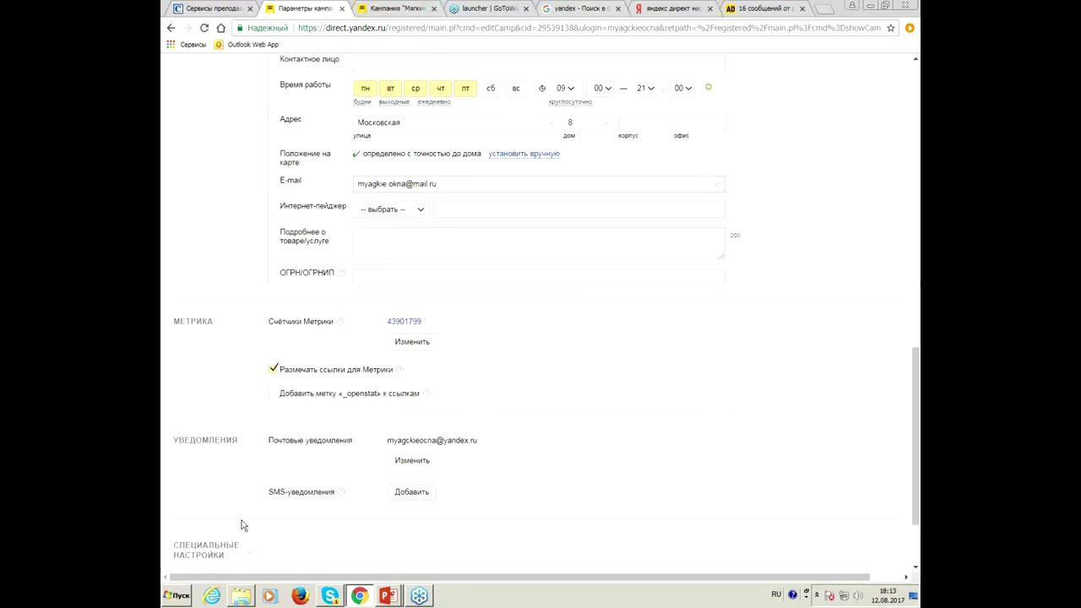
left_click(302, 500)
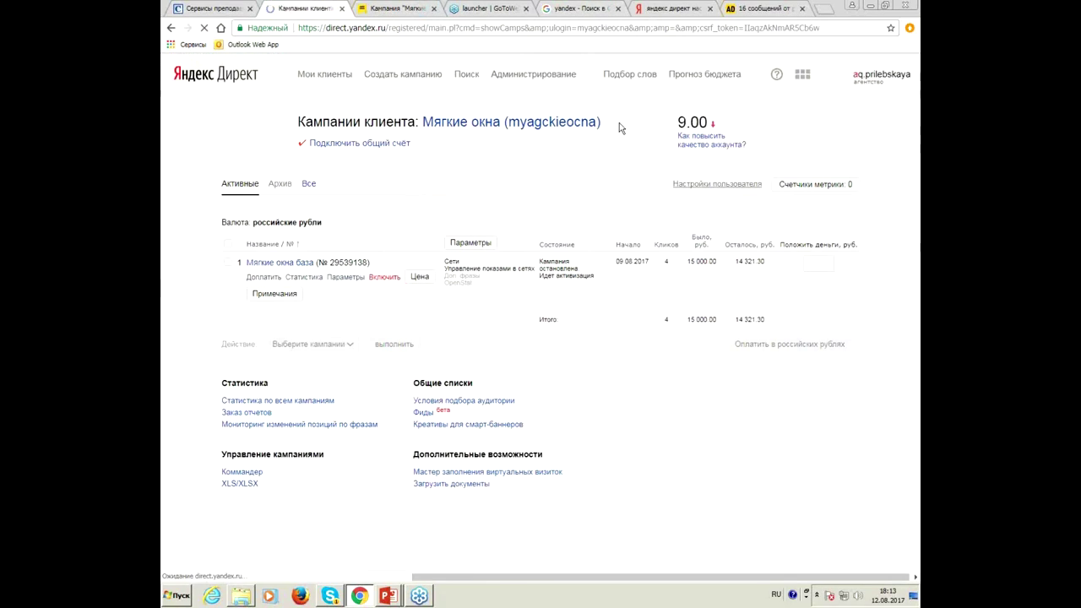
- Save the new search bids on the «Мягкие окна база» campaign page and reload it
left_click(392, 7)
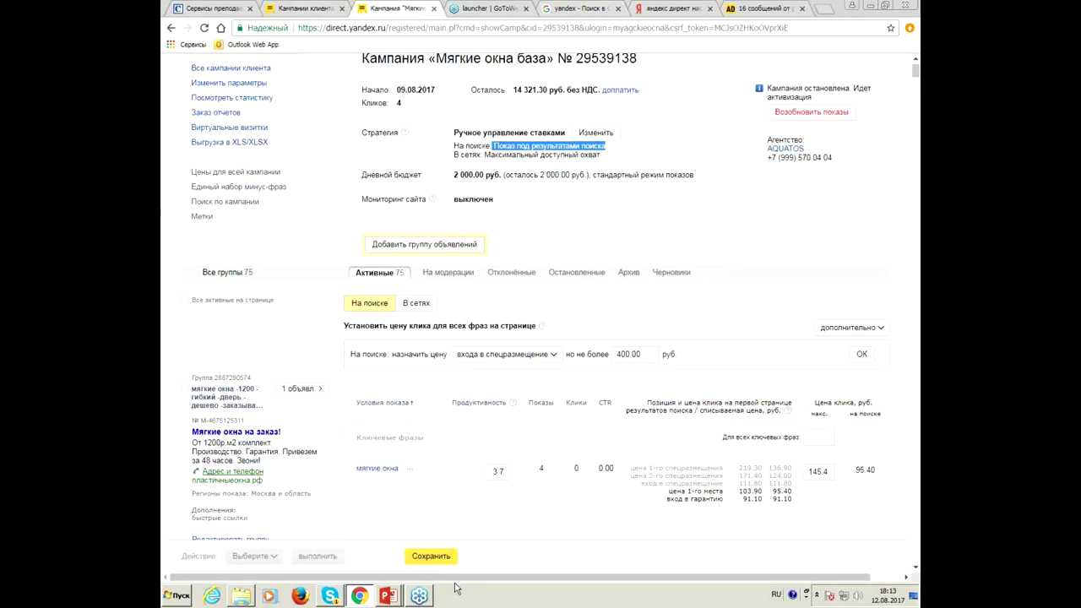
left_click(429, 559)
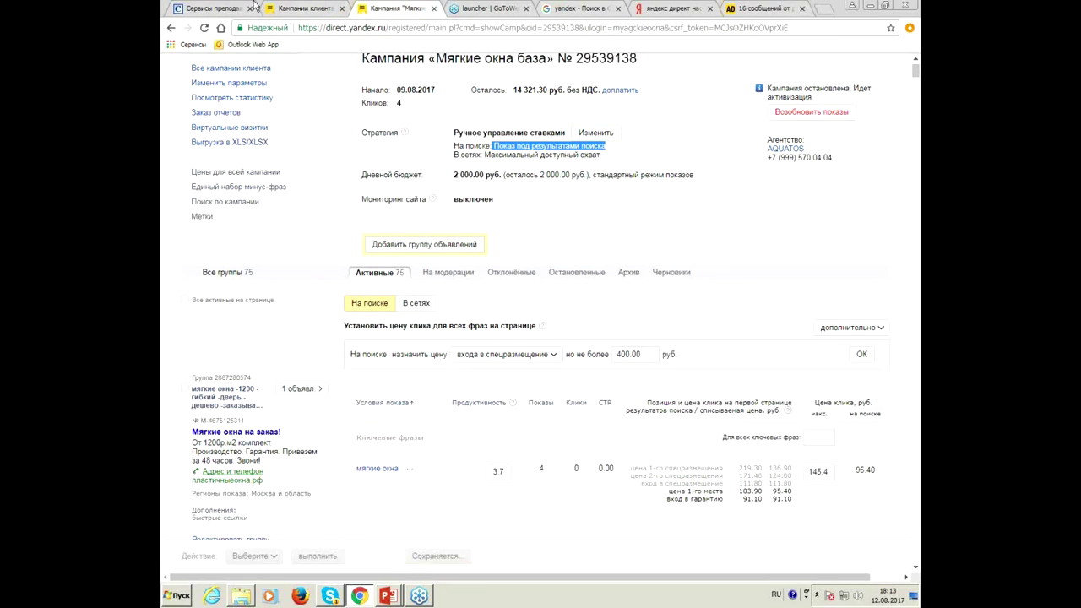
left_click(206, 29)
- Review the campaign's display strategy settings, then highlight the special placement positions and the search click price of «мягкие окна»
left_click(580, 93)
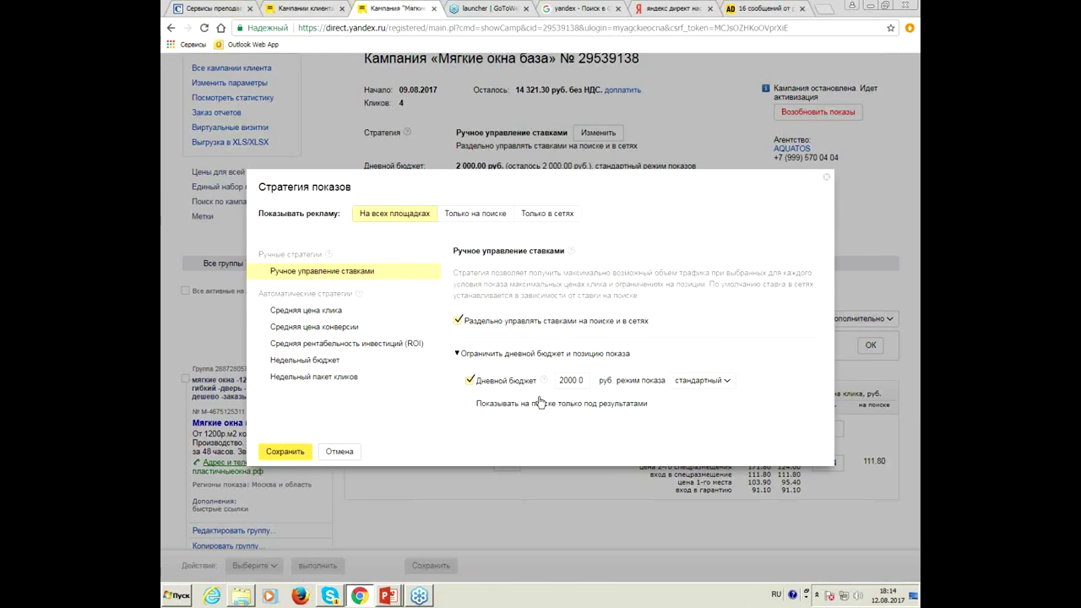
left_click(827, 177)
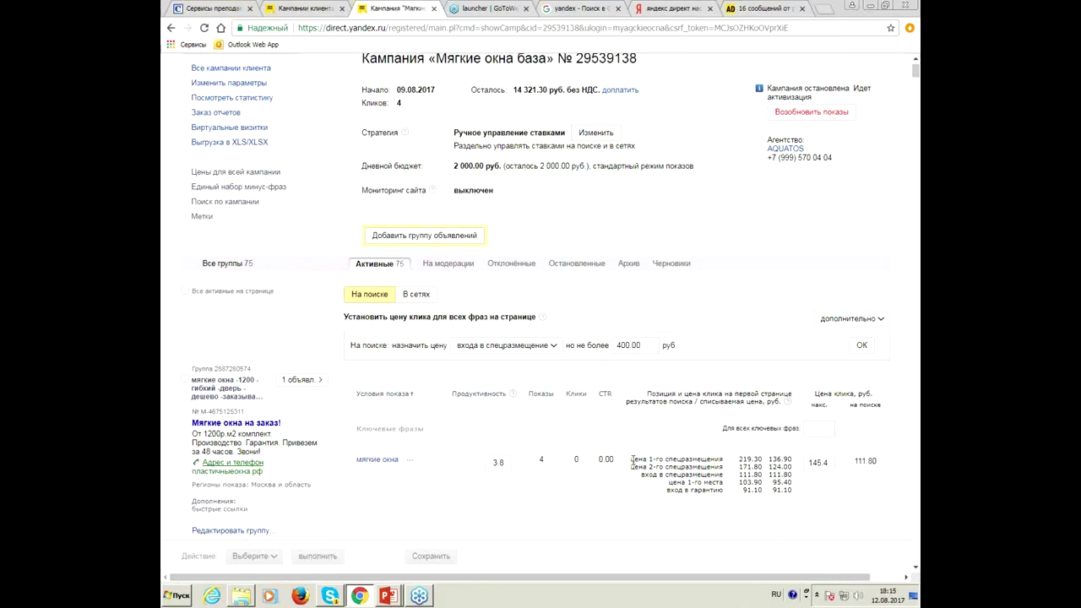
triple_click(725, 467)
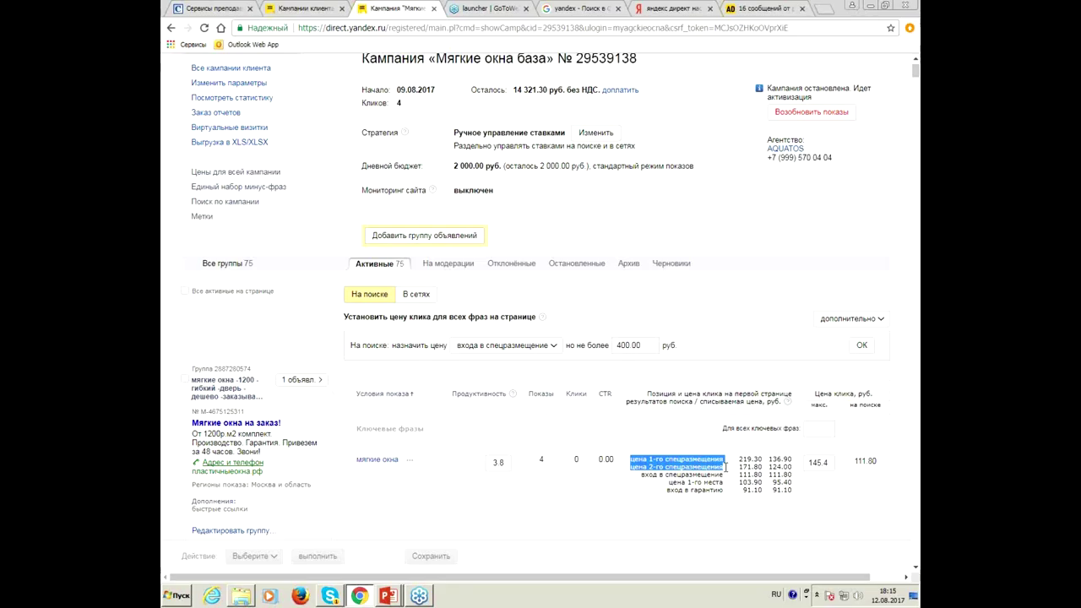
mouse_move(725, 467)
left_mouse_down()
mouse_move(727, 491)
mouse_move(727, 460)
mouse_move(728, 490)
mouse_move(726, 474)
left_mouse_up()
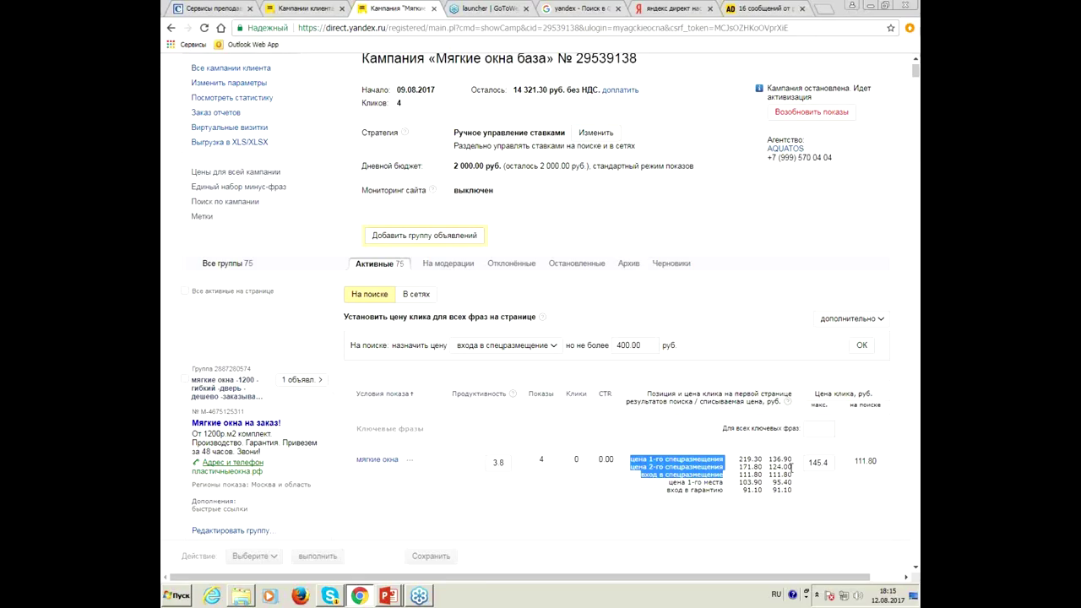
left_click(860, 461)
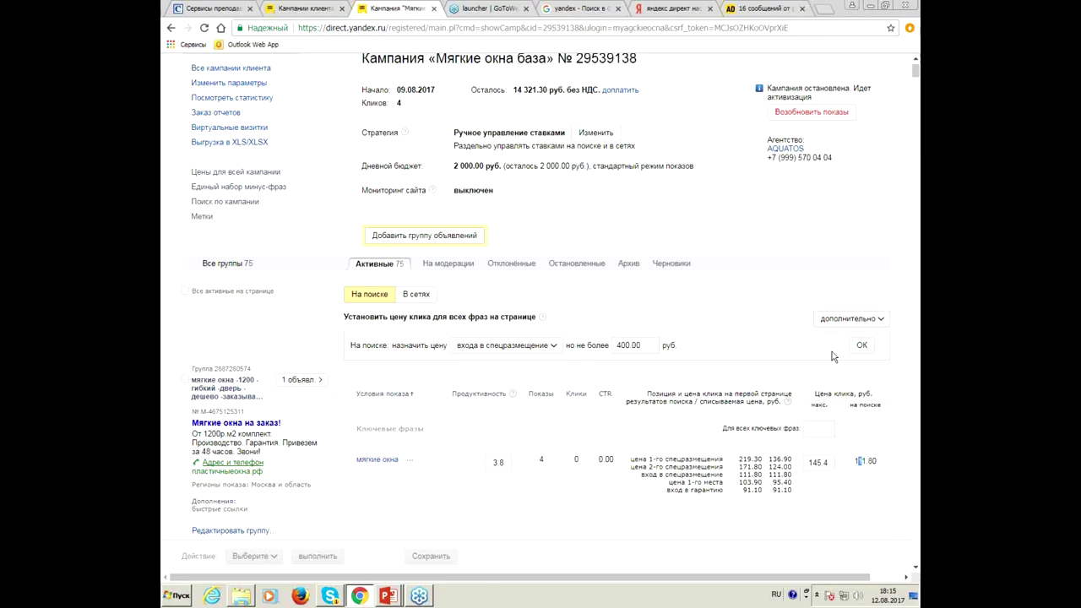
- Look over the search bids of the first ad groups and the page-wide price setting, then show the bids in networks
scroll(799, 470, "down", 4)
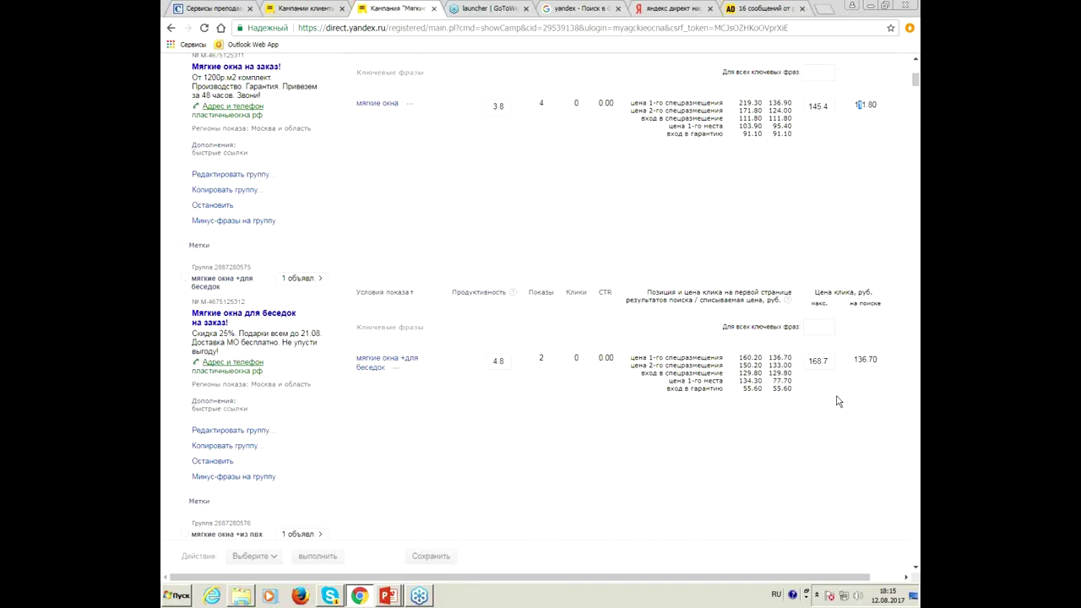
scroll(825, 232, "up", 5)
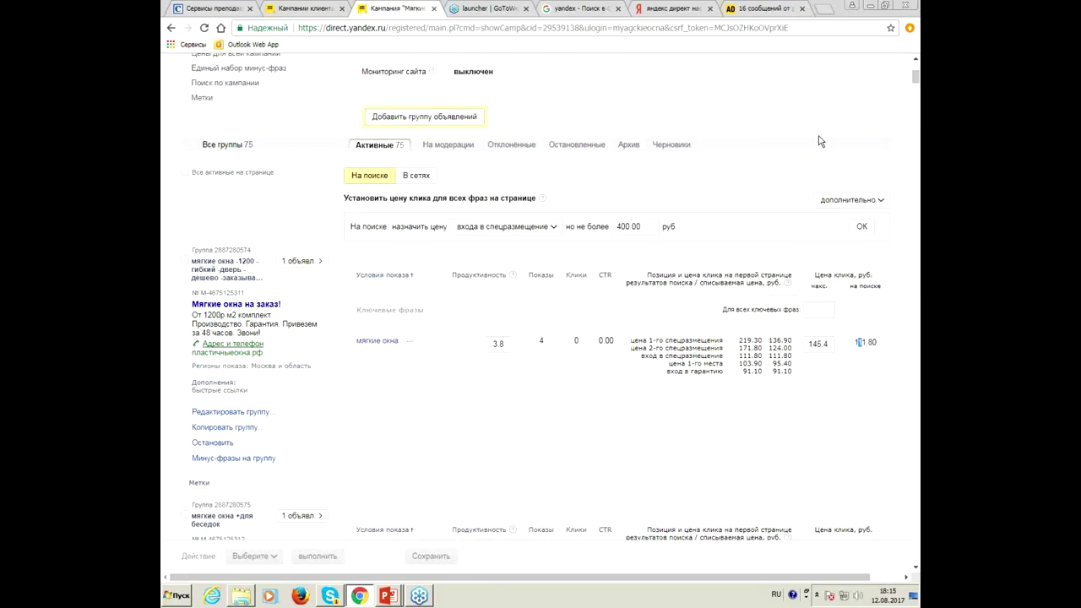
scroll(638, 350, "down", 2)
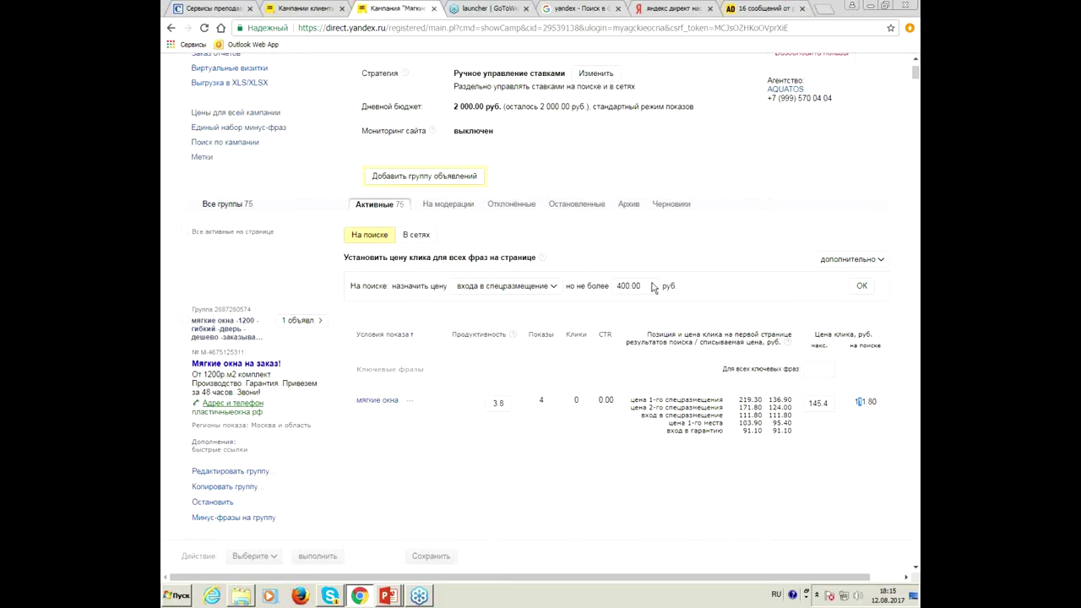
left_click(556, 287)
left_click(577, 246)
scroll(481, 190, "up", 2)
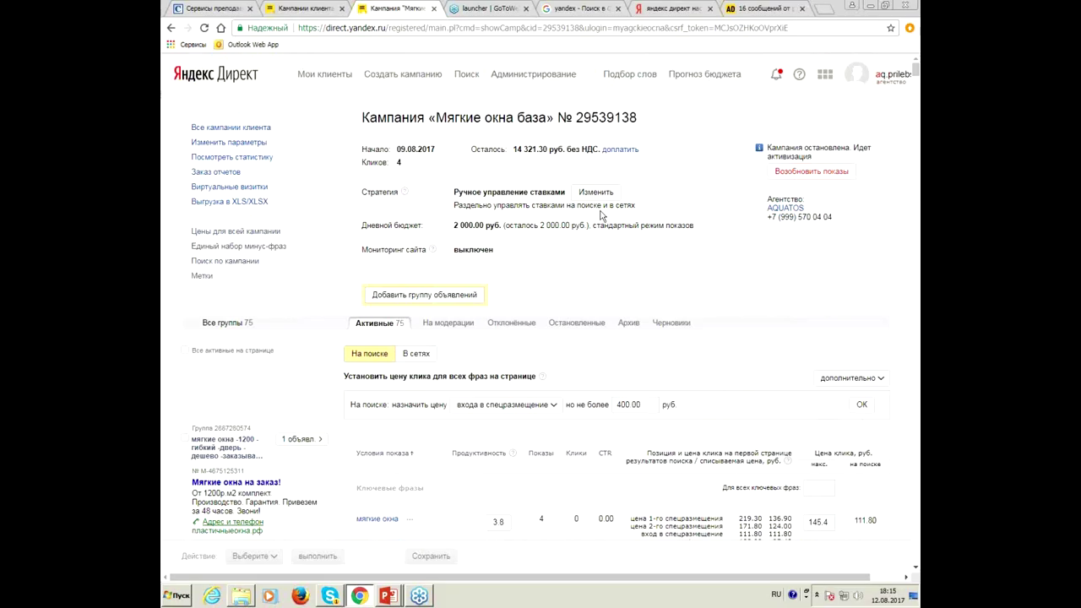
left_click(423, 358)
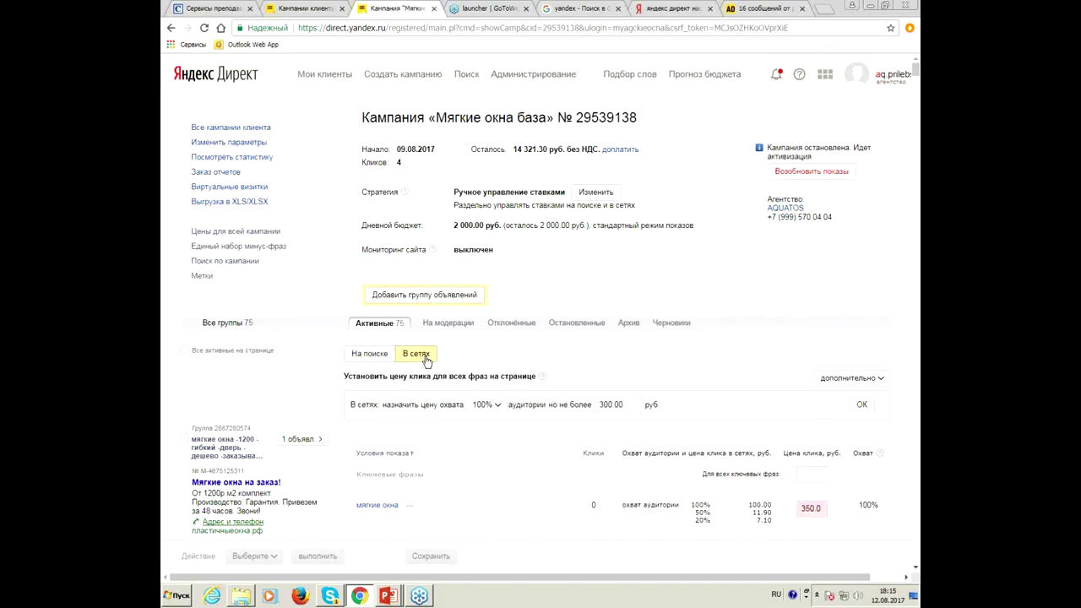
- Look over the audience coverage levels, their network click prices and the current bids of the first ad groups
scroll(813, 359, "down", 2)
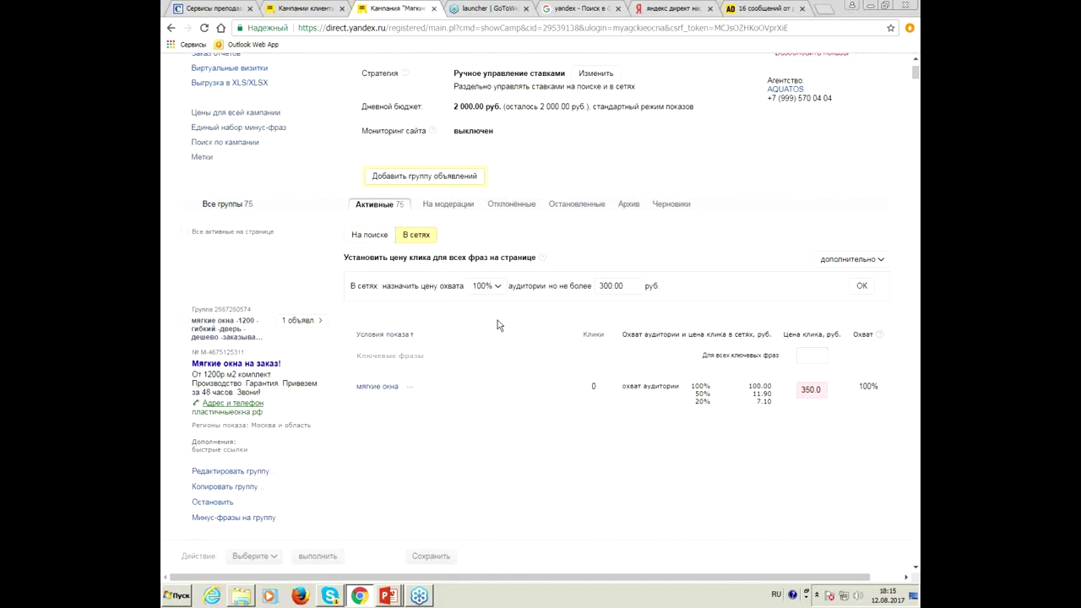
scroll(602, 431, "down", 2)
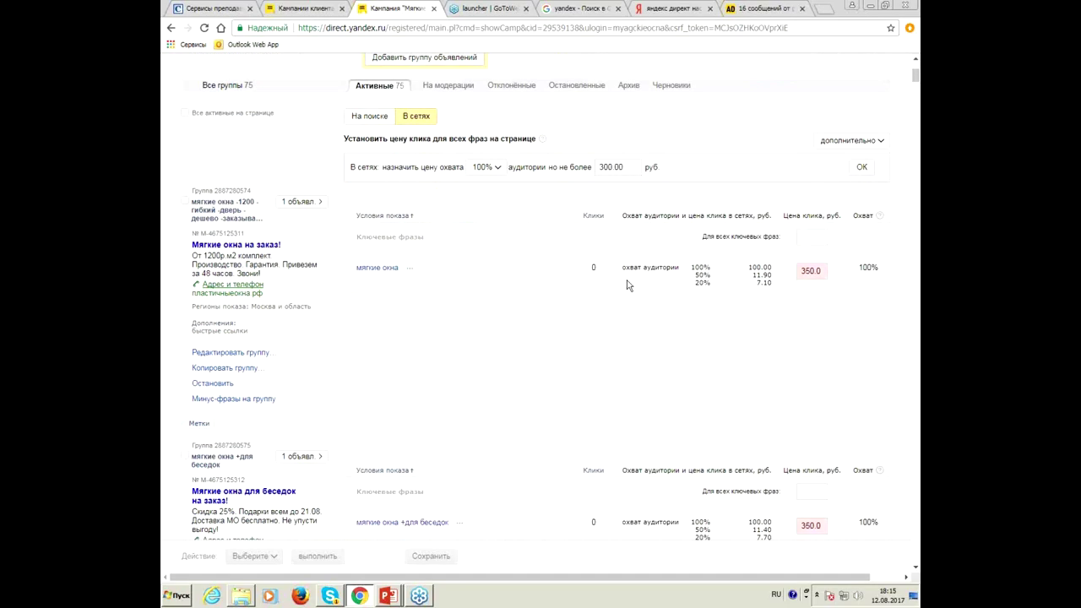
scroll(503, 359, "down", 3)
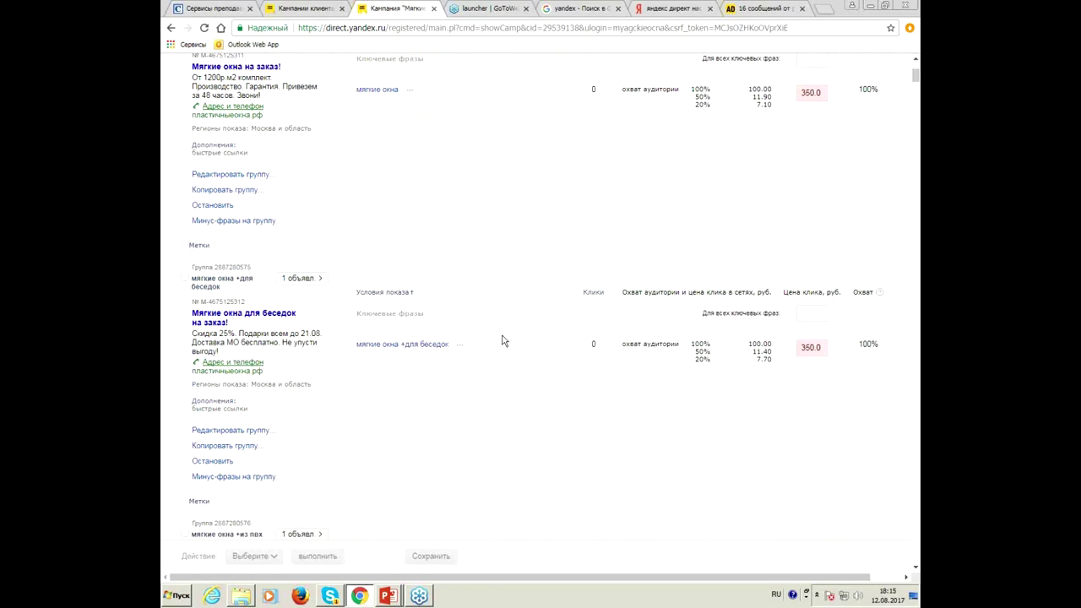
scroll(395, 102, "up", 4)
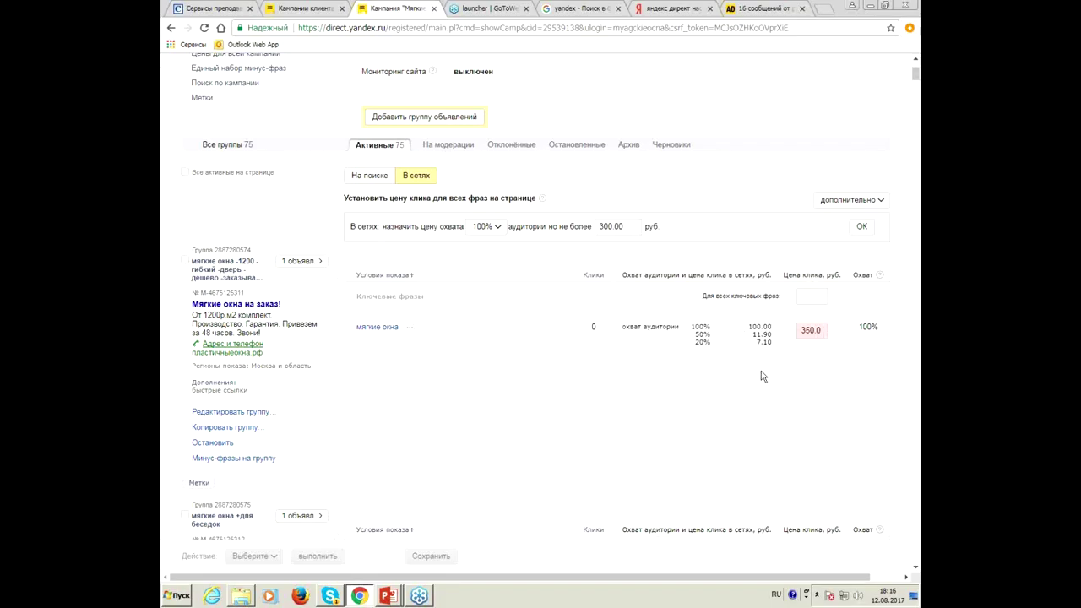
scroll(746, 397, "down", 4)
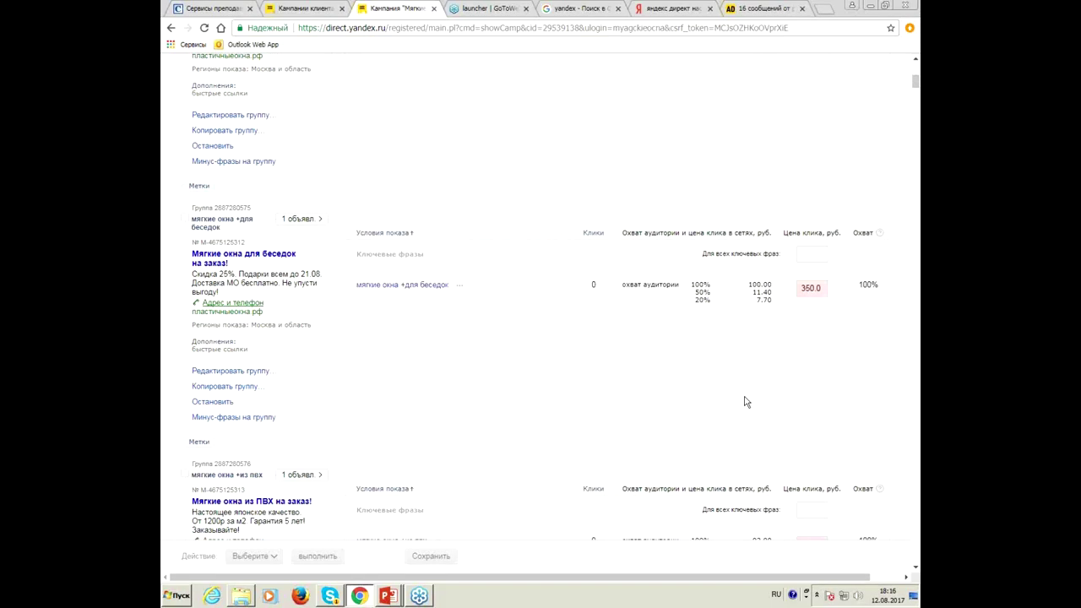
scroll(744, 395, "up", 10)
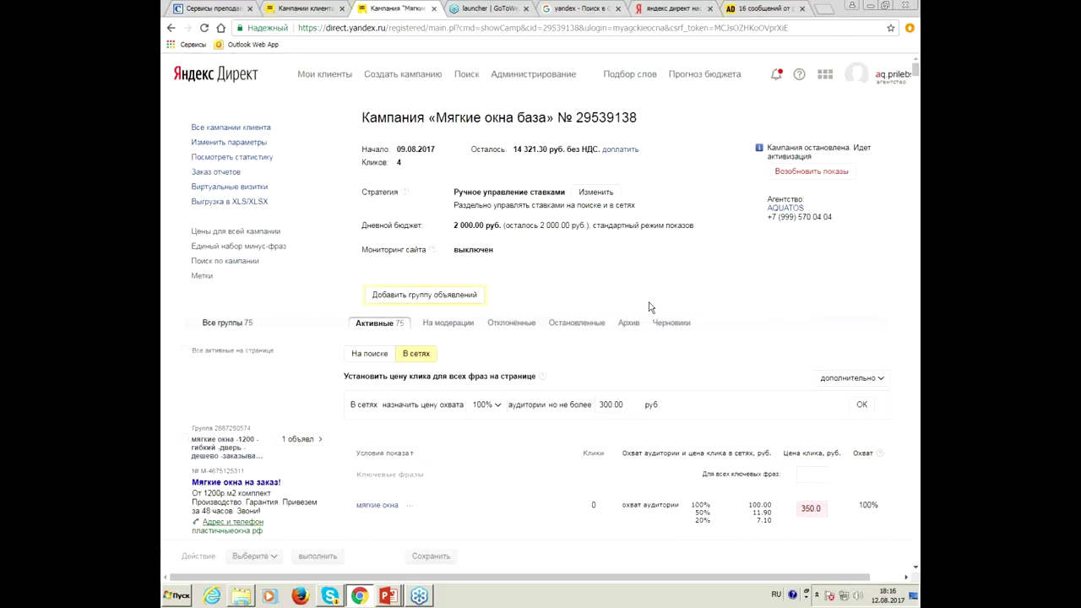
scroll(700, 379, "down", 2)
scroll(700, 379, "up", 2)
scroll(806, 452, "down", 2)
scroll(806, 457, "down", 8)
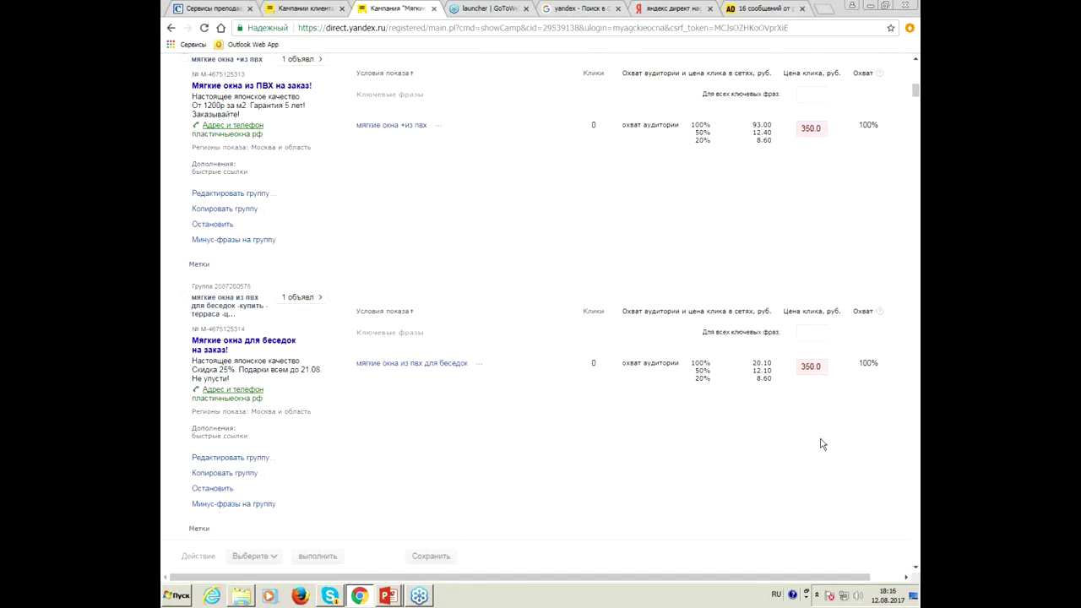
scroll(811, 406, "up", 10)
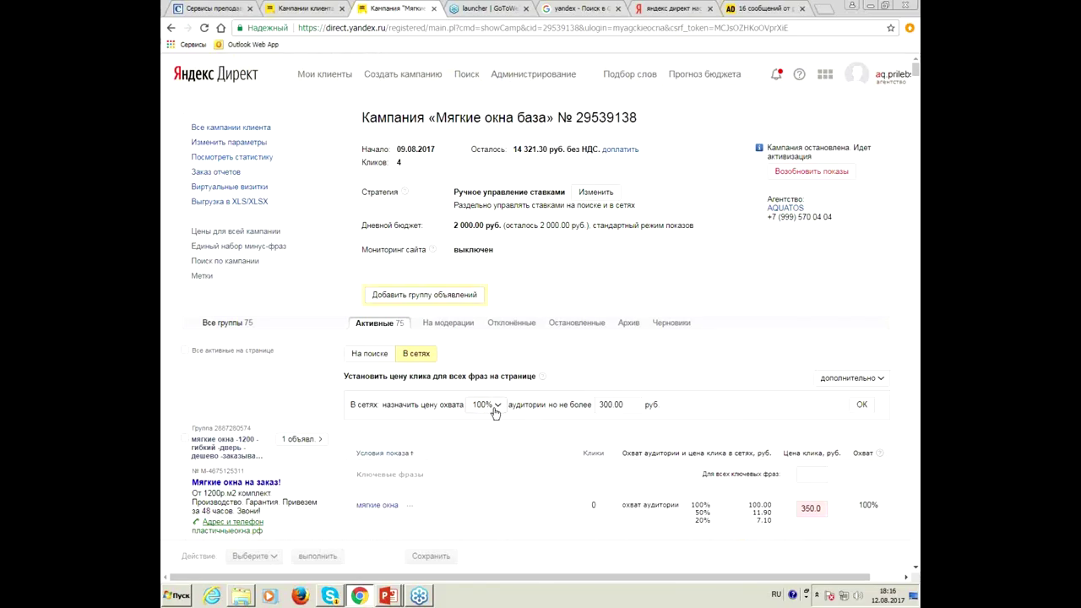
scroll(727, 410, "down", 2)
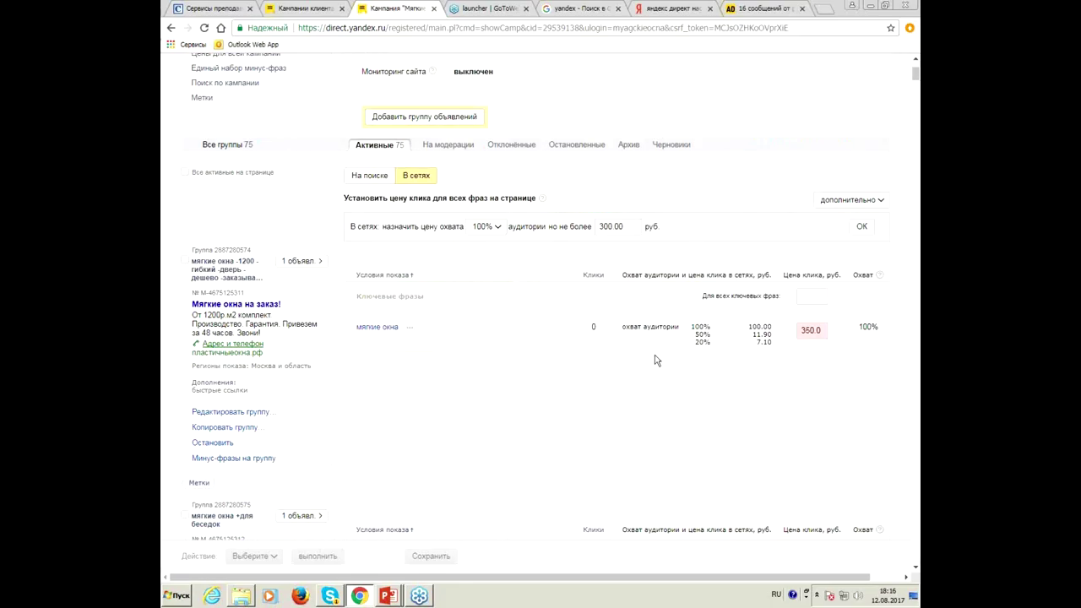
- Cap the network click price at 20 rub. for 100% audience coverage and apply it to all phrases on the page
left_click(495, 228)
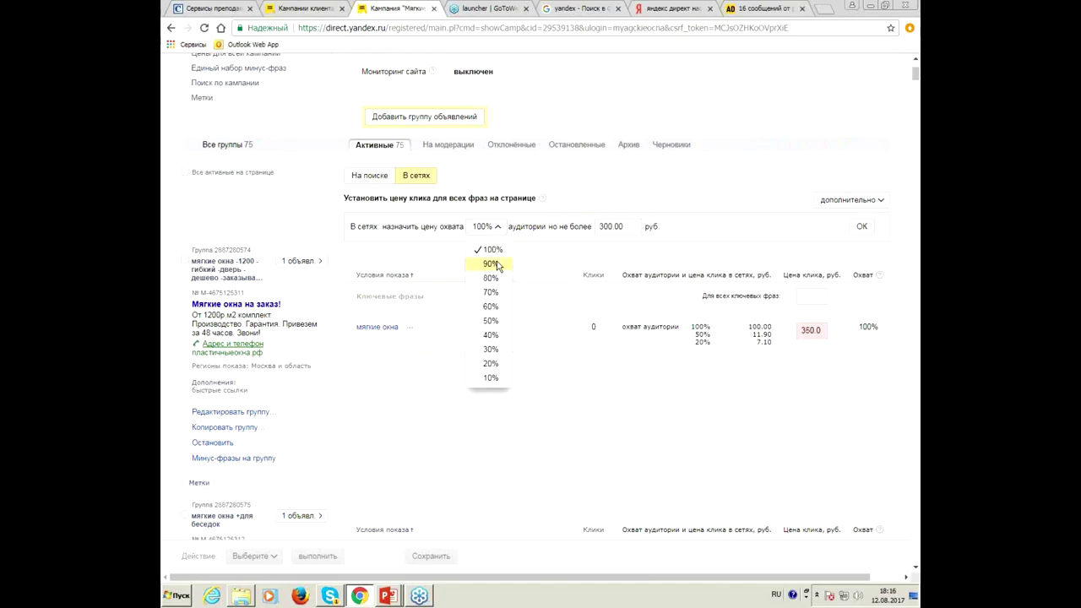
left_click(548, 242)
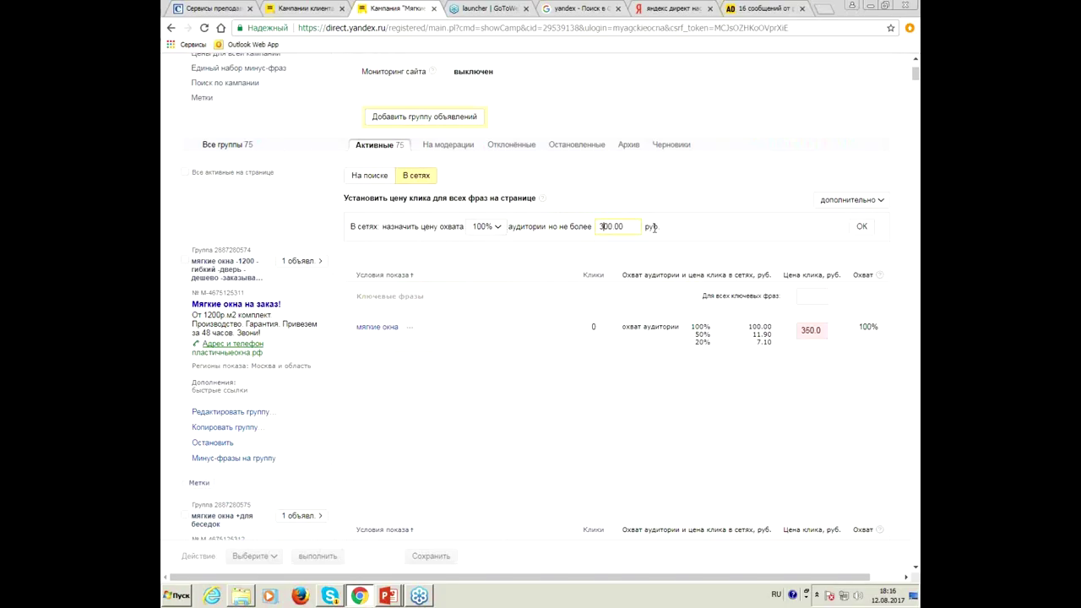
left_click_drag(636, 227, 544, 226)
type("1")
left_click(862, 228)
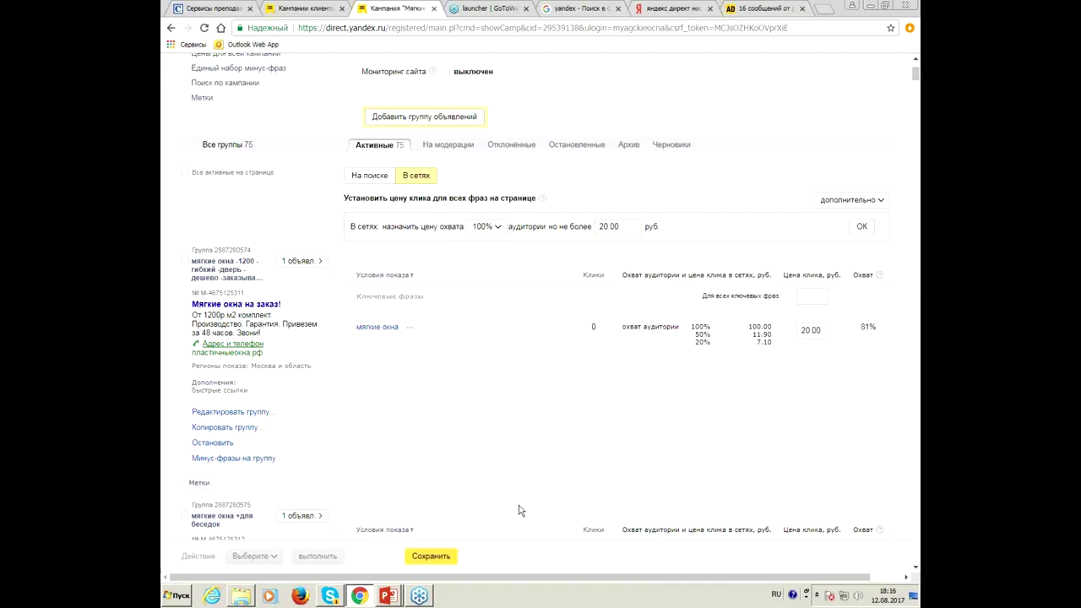
- Review the audience coverage of the first ad groups' phrases at the new network bids, highlighting individual coverage values
scroll(642, 287, "down", 1)
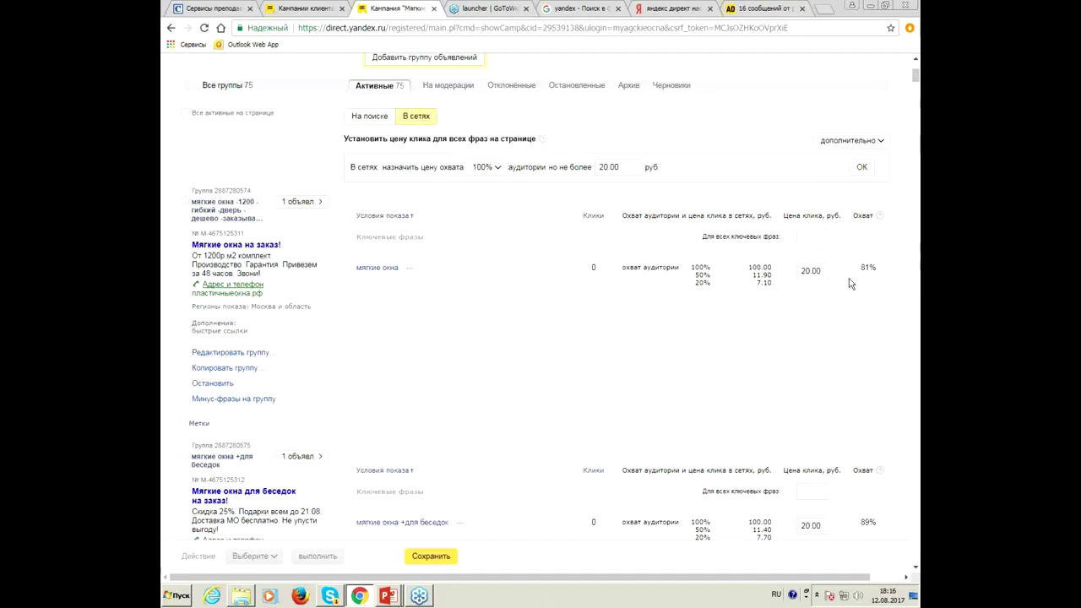
scroll(804, 283, "down", 2)
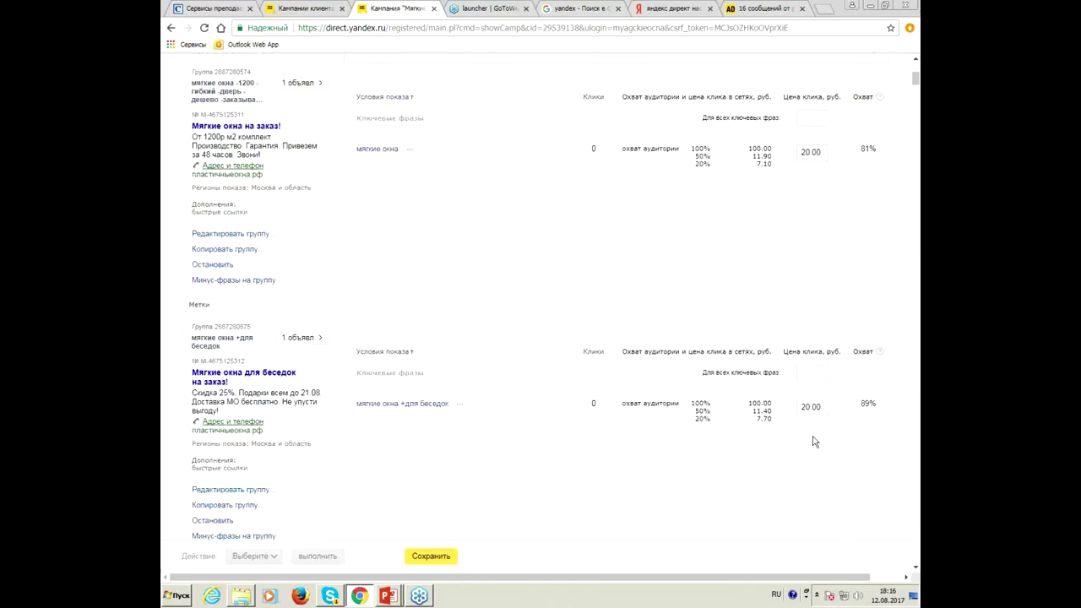
scroll(807, 412, "down", 1)
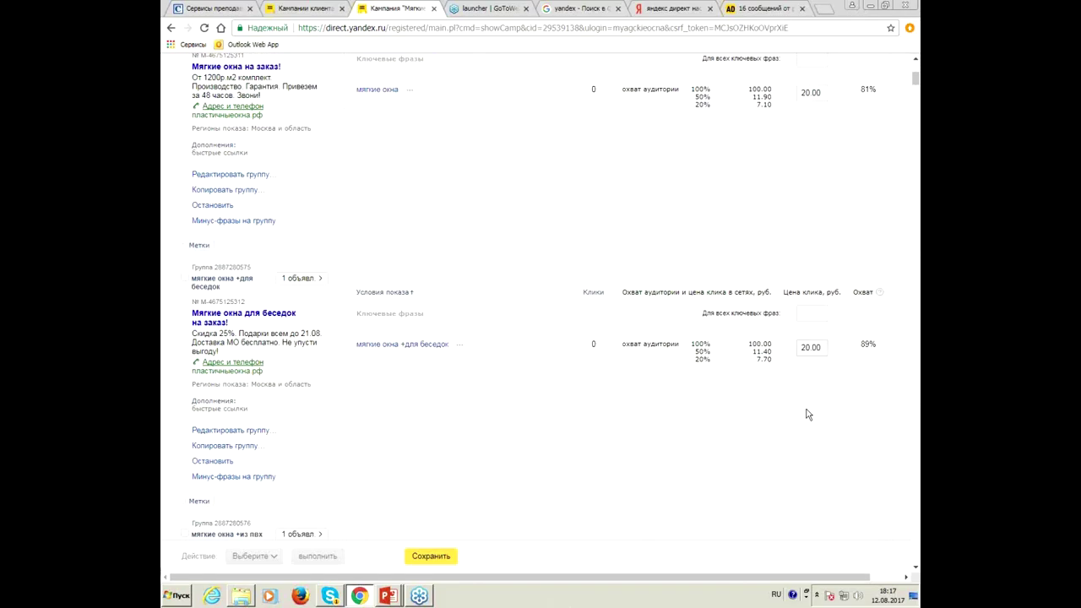
scroll(864, 287, "up", 3)
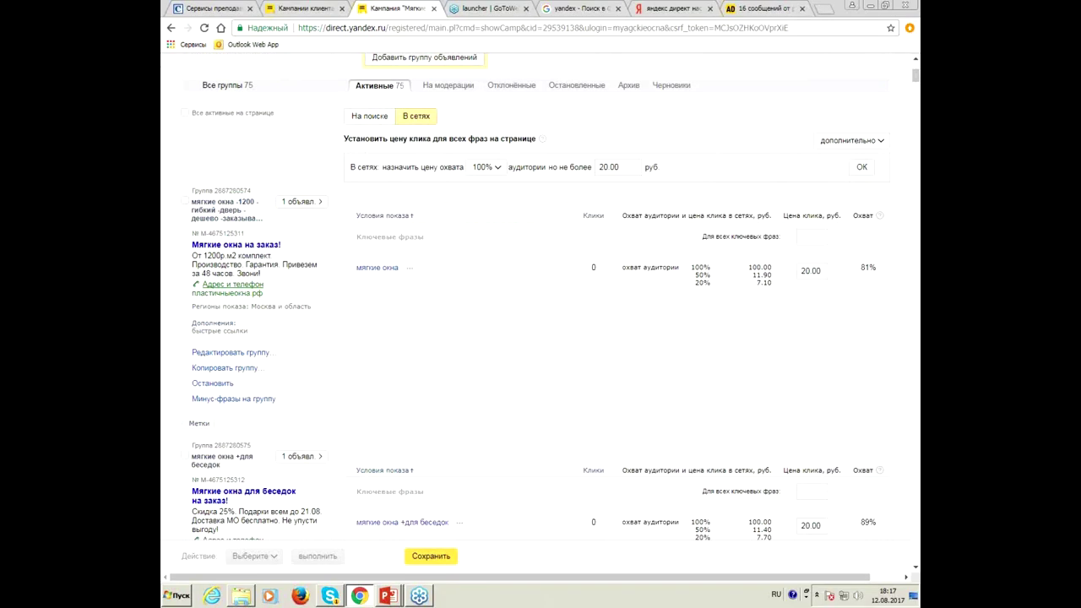
double_click(865, 268)
scroll(852, 375, "down", 3)
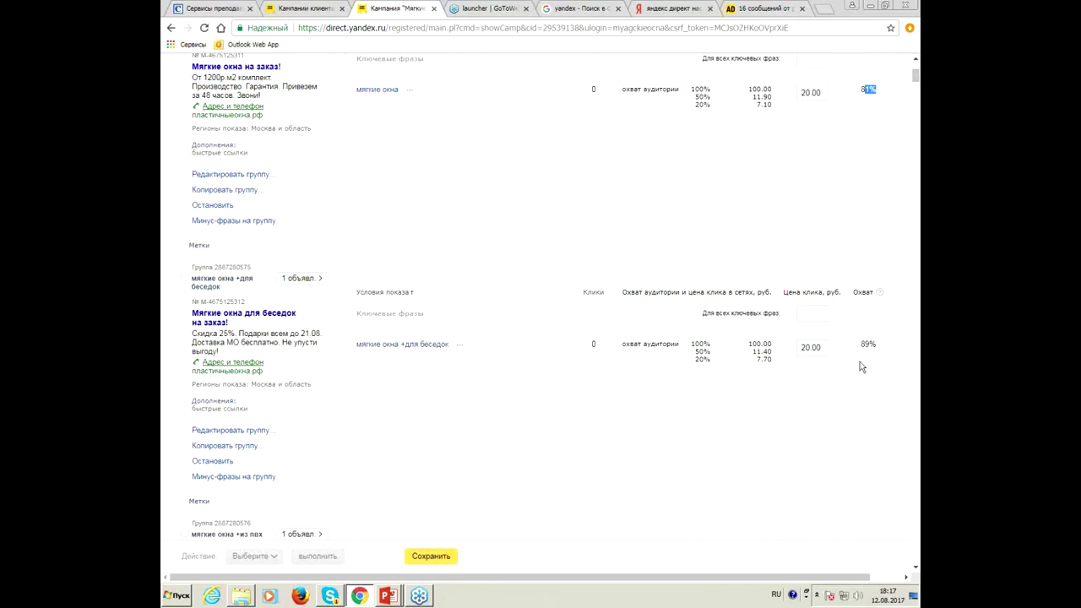
double_click(867, 344)
scroll(887, 364, "down", 4)
left_click(884, 451, "shift")
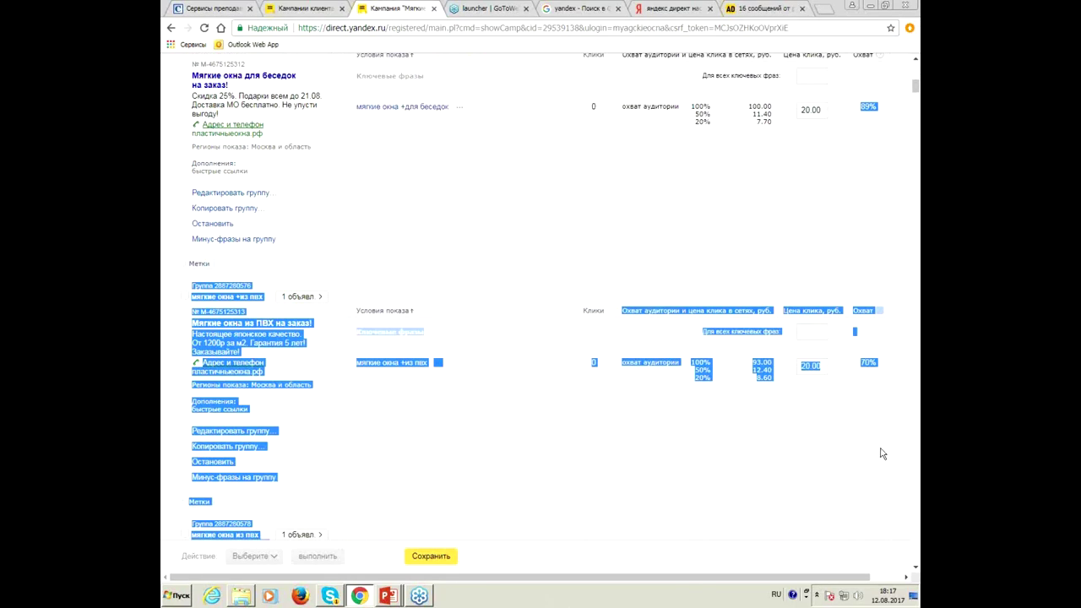
left_click(863, 403)
scroll(863, 403, "down", 4)
scroll(870, 414, "down", 4)
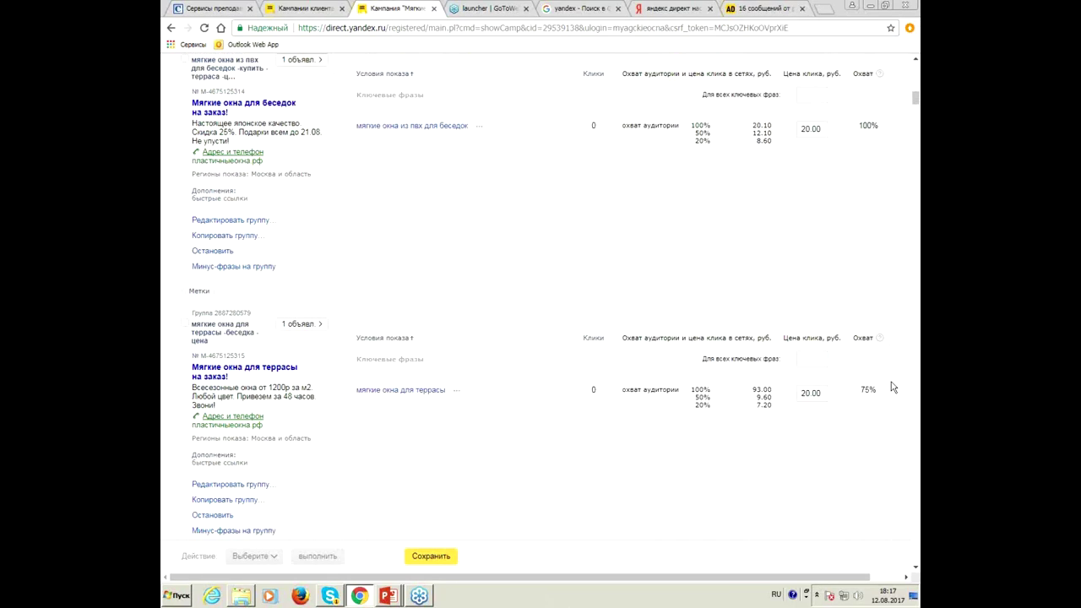
scroll(884, 397, "down", 3)
scroll(875, 408, "up", 3)
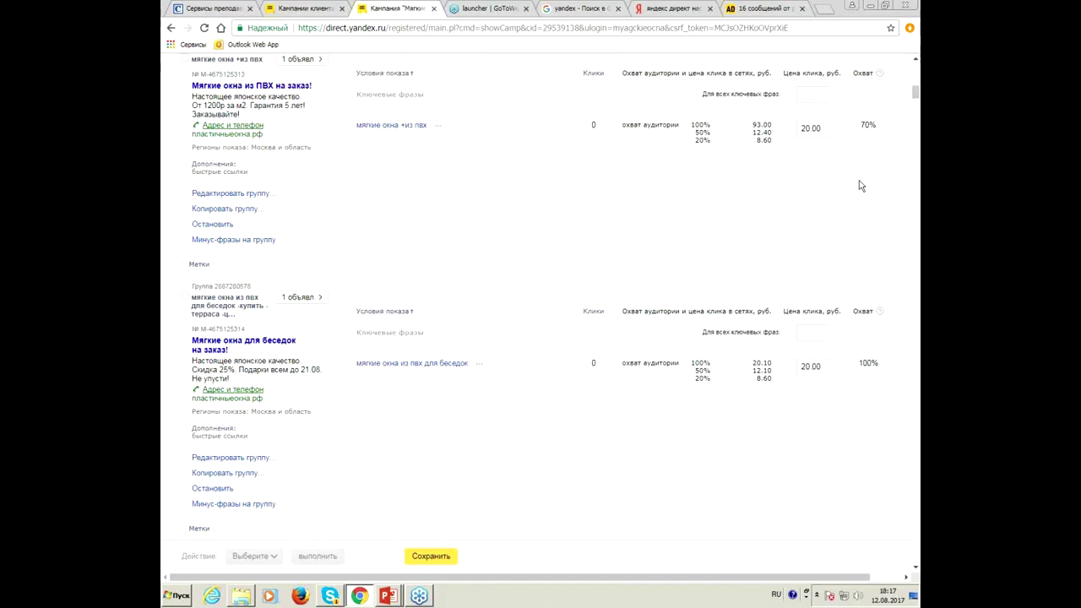
scroll(784, 319, "up", 2)
scroll(808, 309, "up", 8)
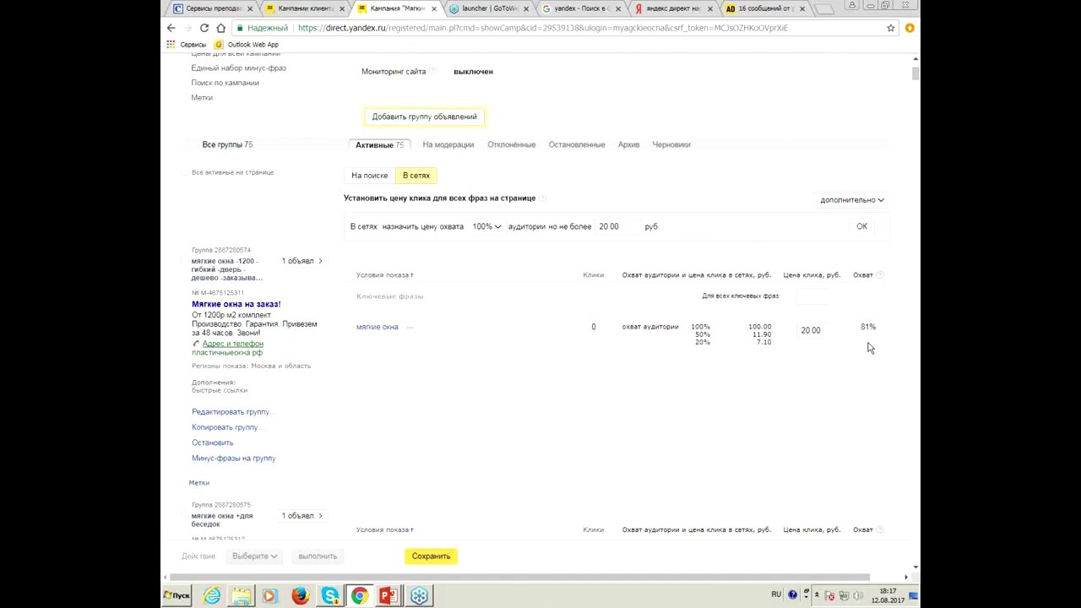
- Enter 35 rub. as the page-wide network price limit without applying it, and save the campaign's network bids
left_click_drag(628, 227, 587, 227)
type("35")
left_click(745, 405)
scroll(468, 418, "down", 2)
left_click(446, 557)
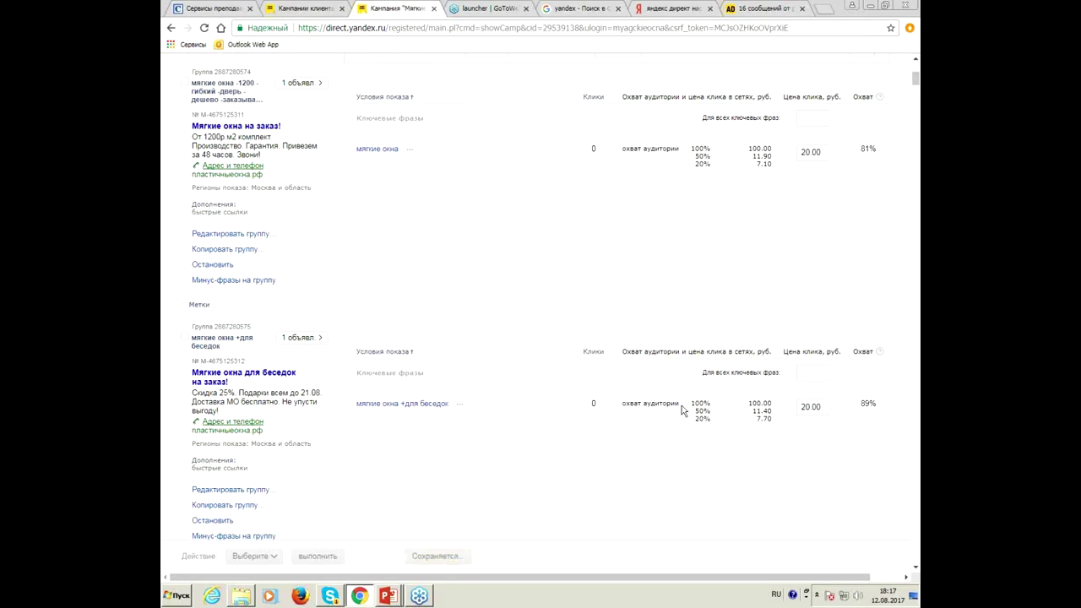
scroll(568, 366, "up", 4)
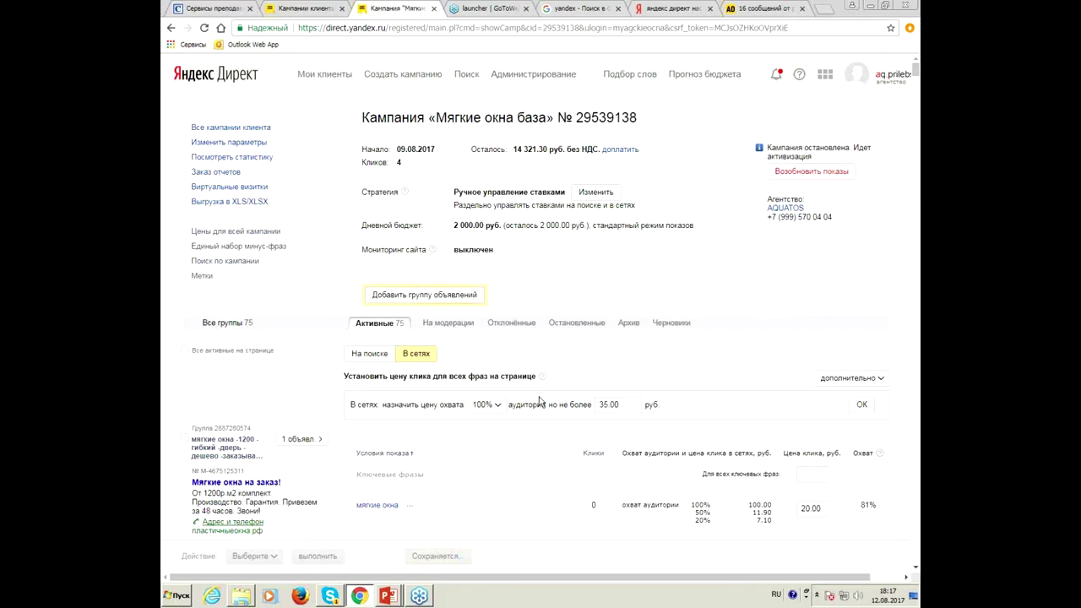
scroll(541, 402, "down", 2)
scroll(540, 402, "down", 1)
scroll(512, 371, "down", 5)
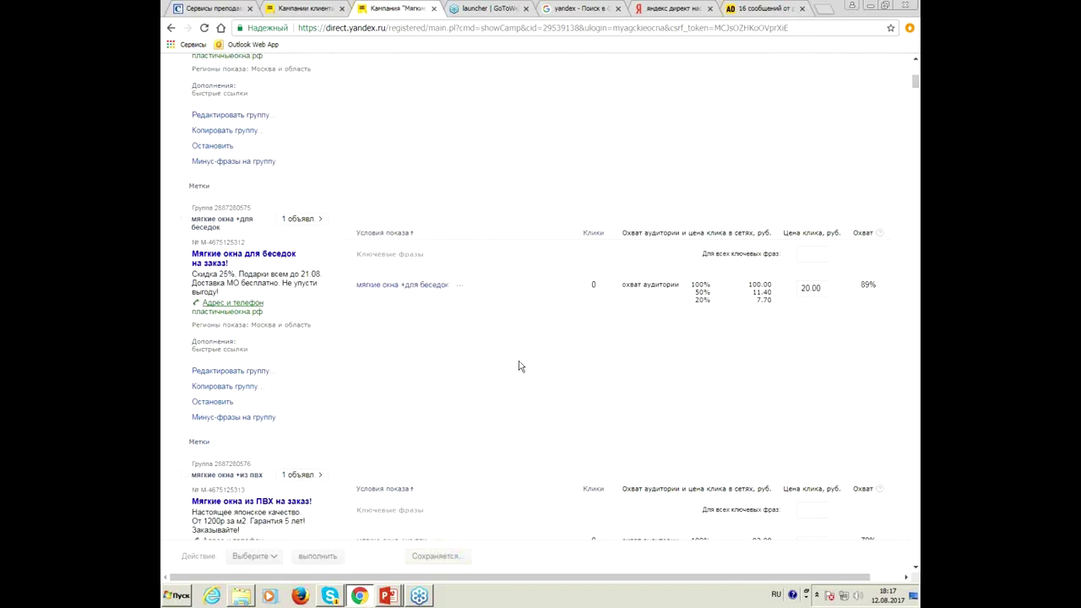
scroll(543, 344, "up", 8)
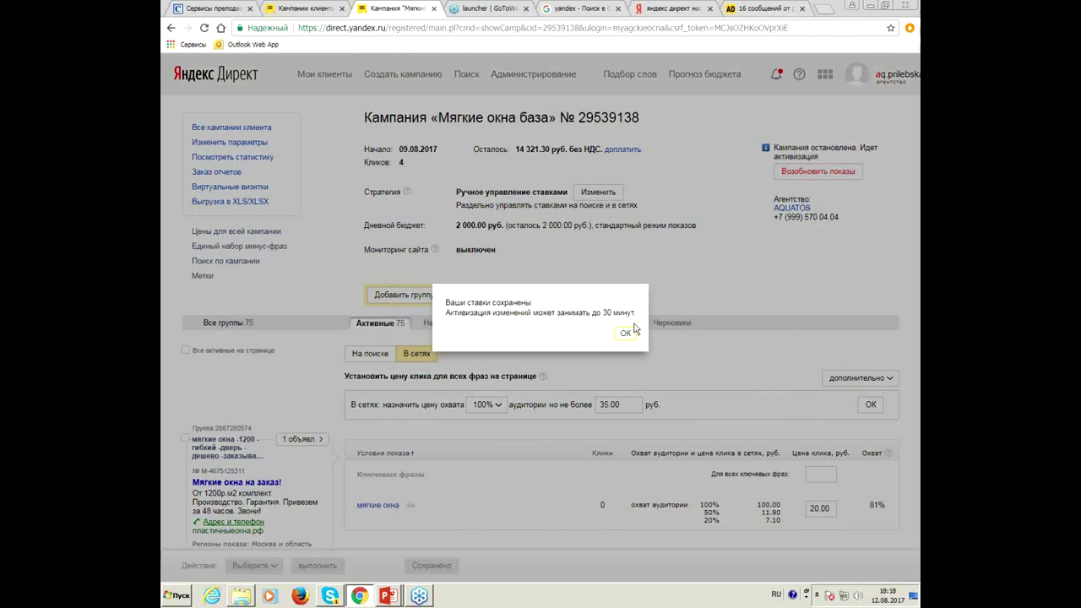
left_click(626, 335)
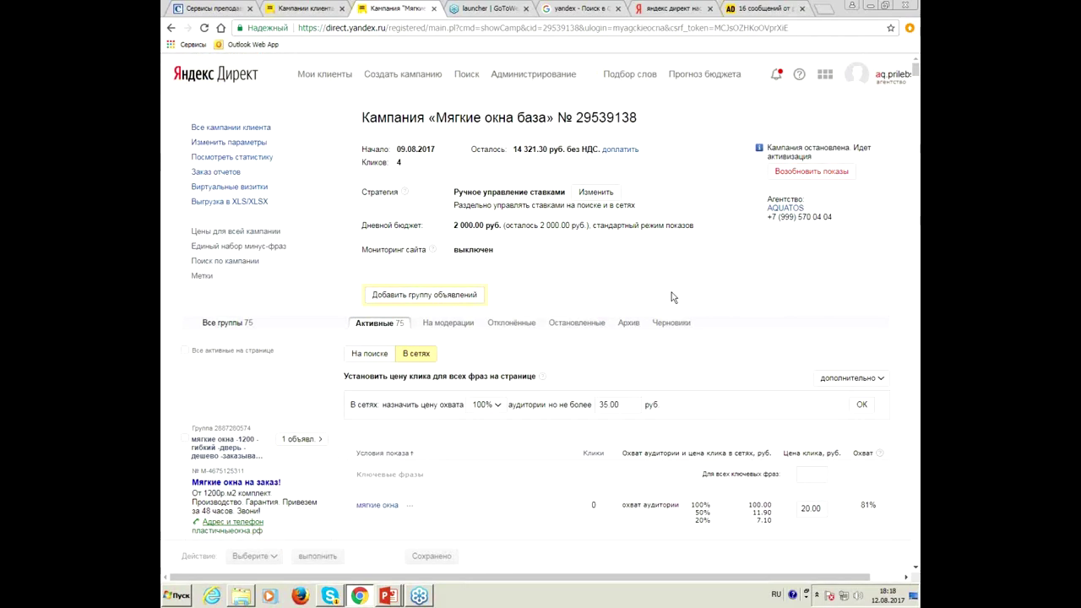
- Glance at the client's campaign list, then look over the network bids and header of the «Мягкие окна база» campaign again
left_click(318, 7)
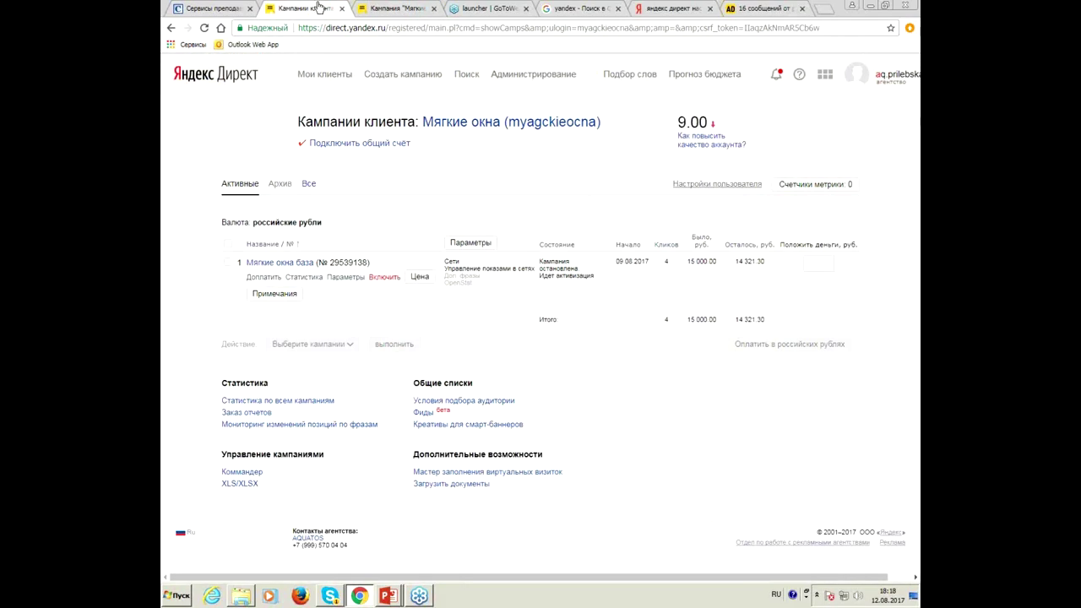
left_click(362, 7)
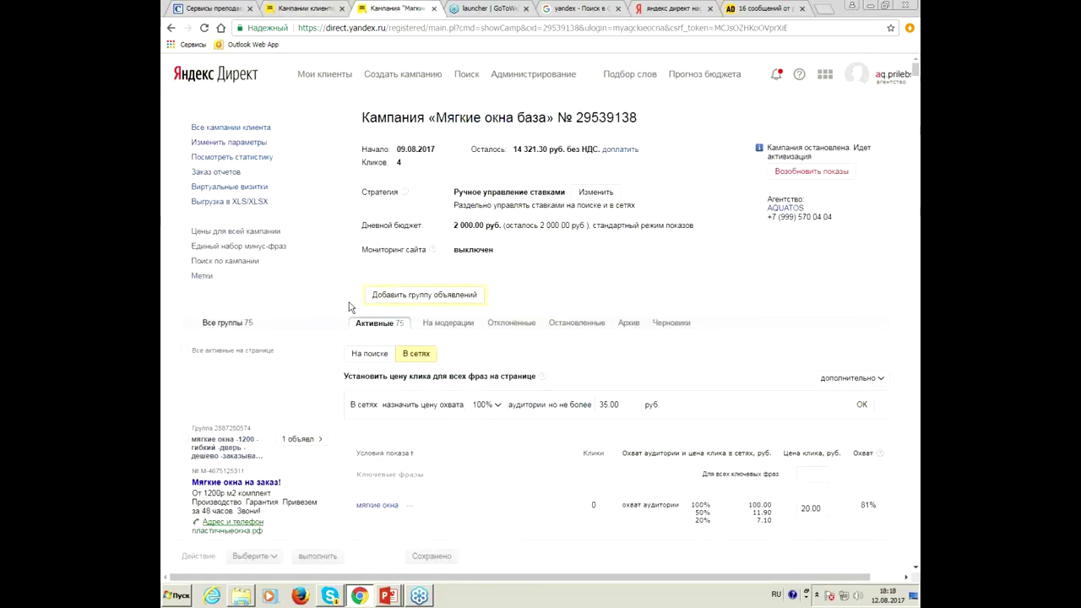
scroll(350, 304, "down", 3)
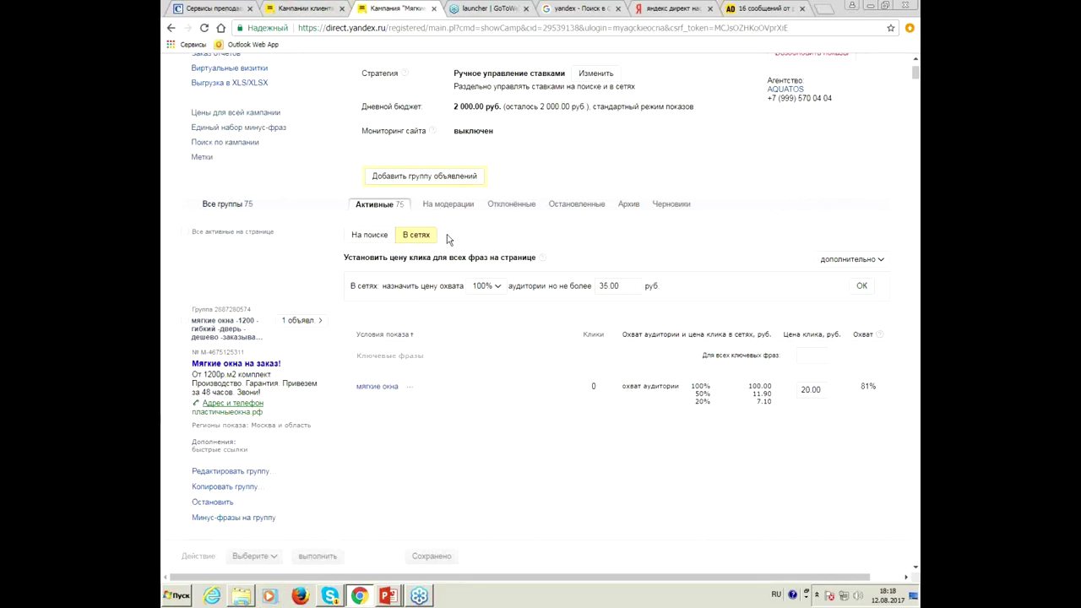
scroll(587, 327, "down", 3)
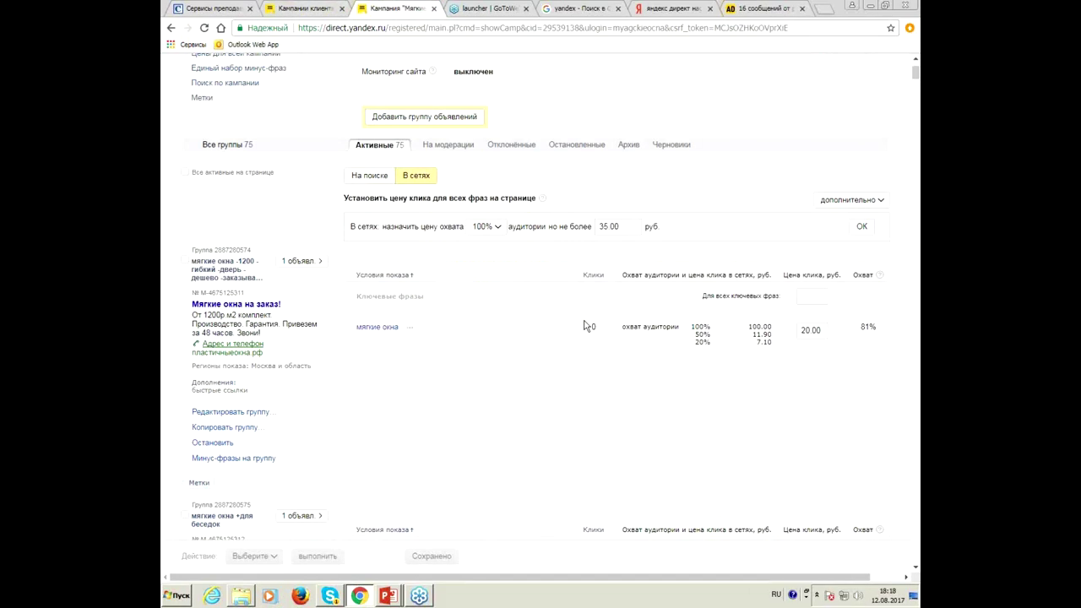
scroll(587, 327, "up", 4)
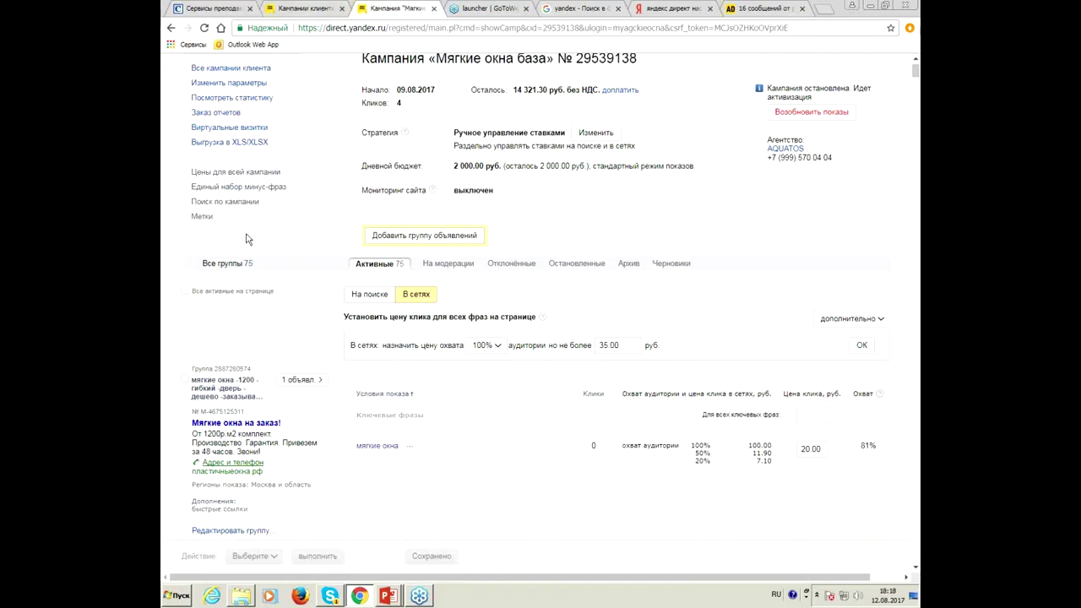
scroll(447, 449, "up", 1)
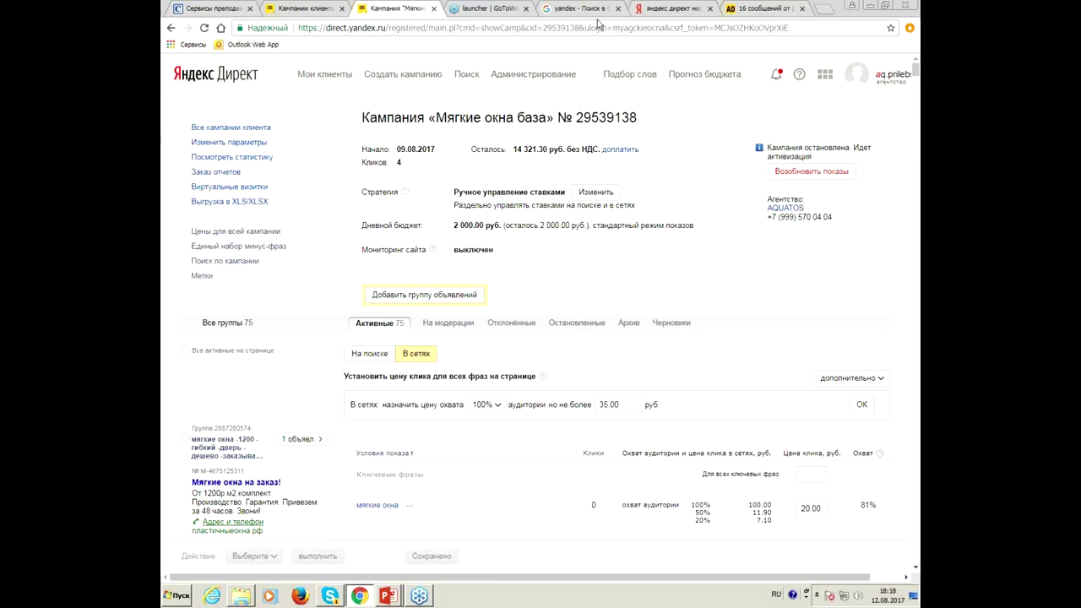
- Open the display strategy settings in the parameters of the «Мягкие окна база» campaign
left_click(247, 127)
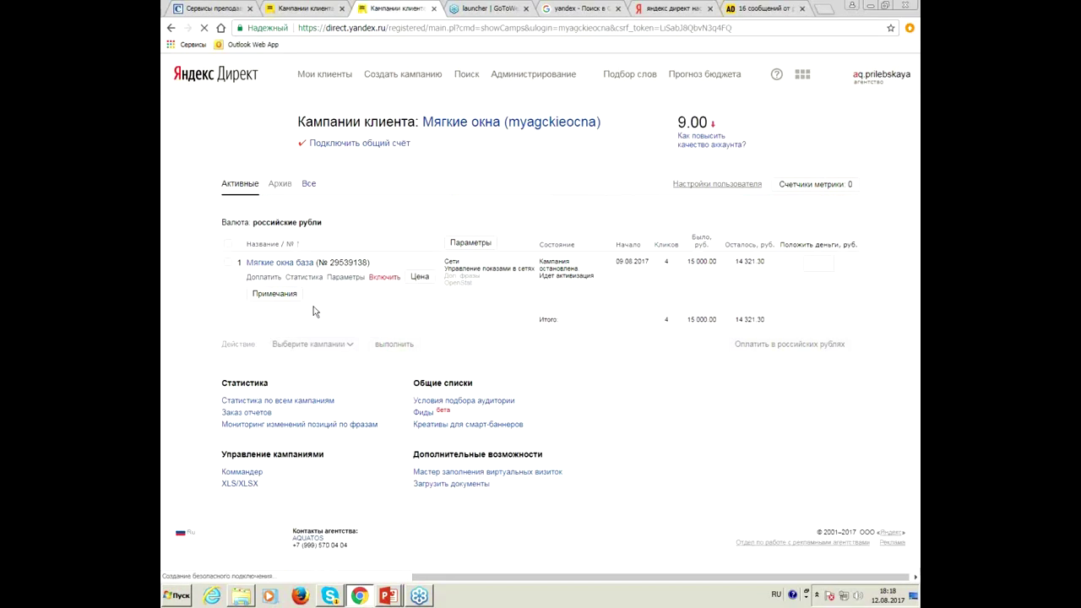
left_click(343, 285)
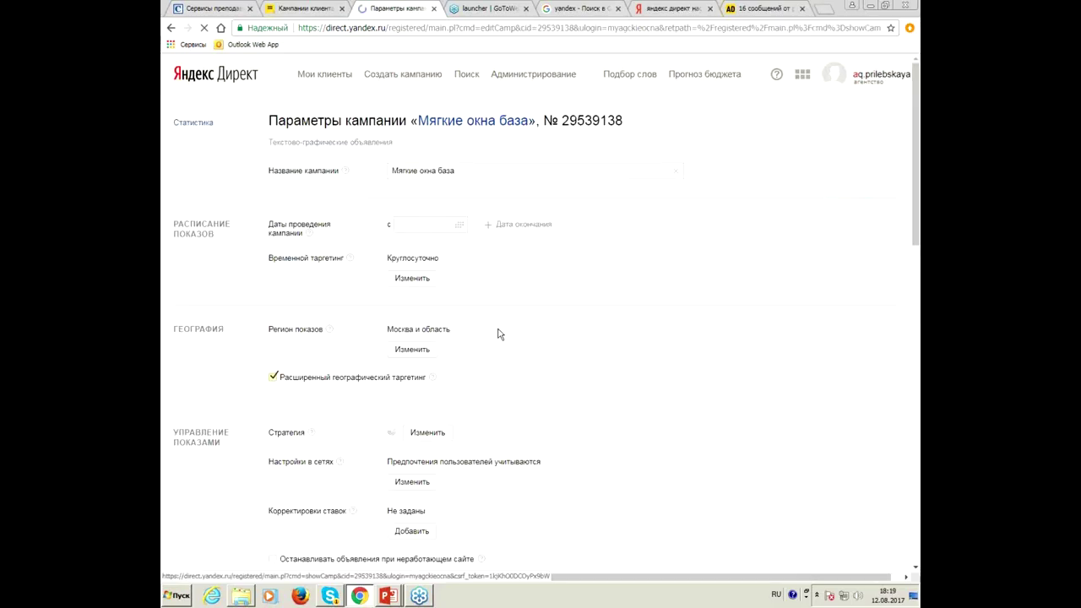
scroll(507, 296, "down", 1)
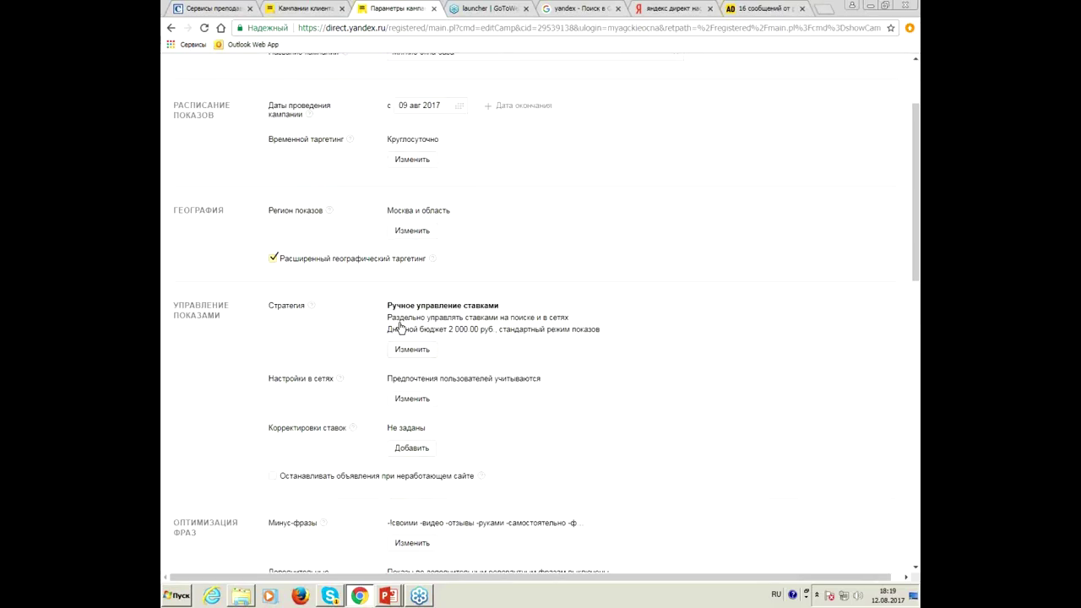
left_click(418, 348)
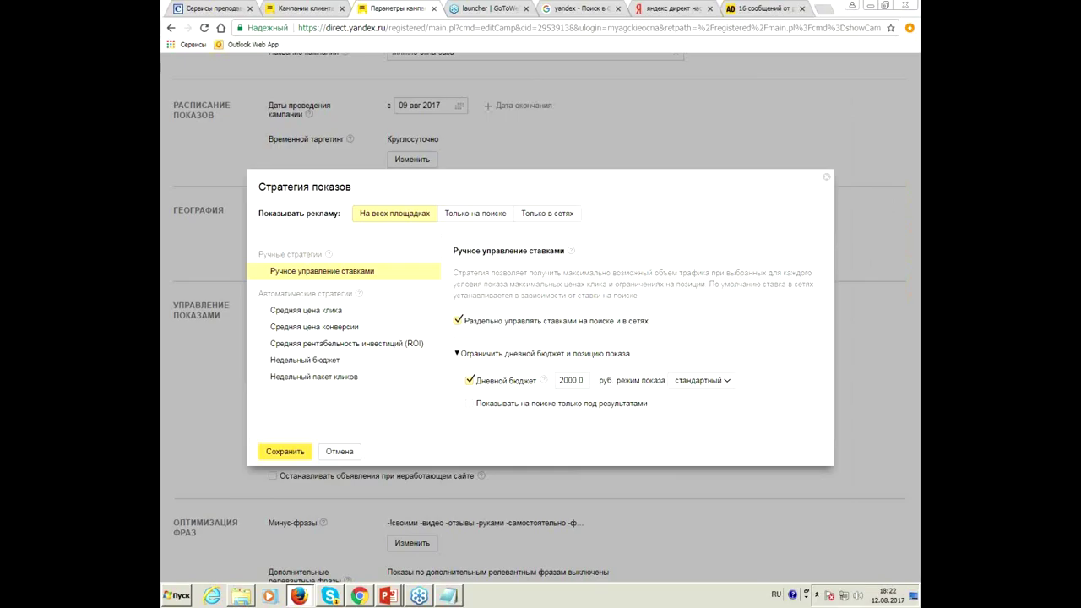
- Switch to Yandex Metrica in Firefox, examine the conversion goals of the «ЖК Цветной бульвар» counter, and return to Yandex.Direct
left_click_drag(557, 17, 235, 52)
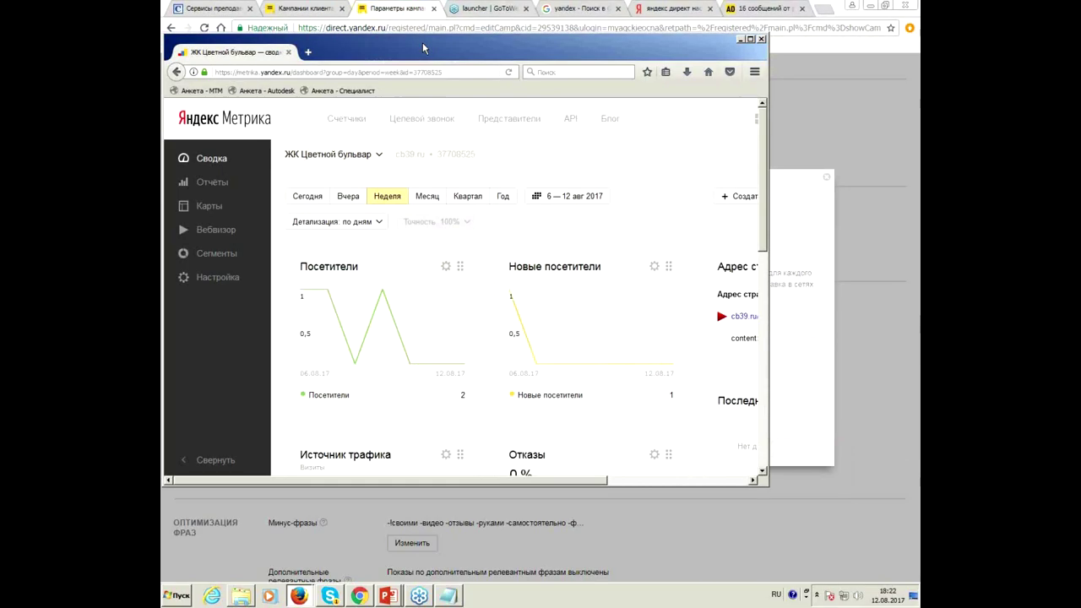
left_click(749, 39)
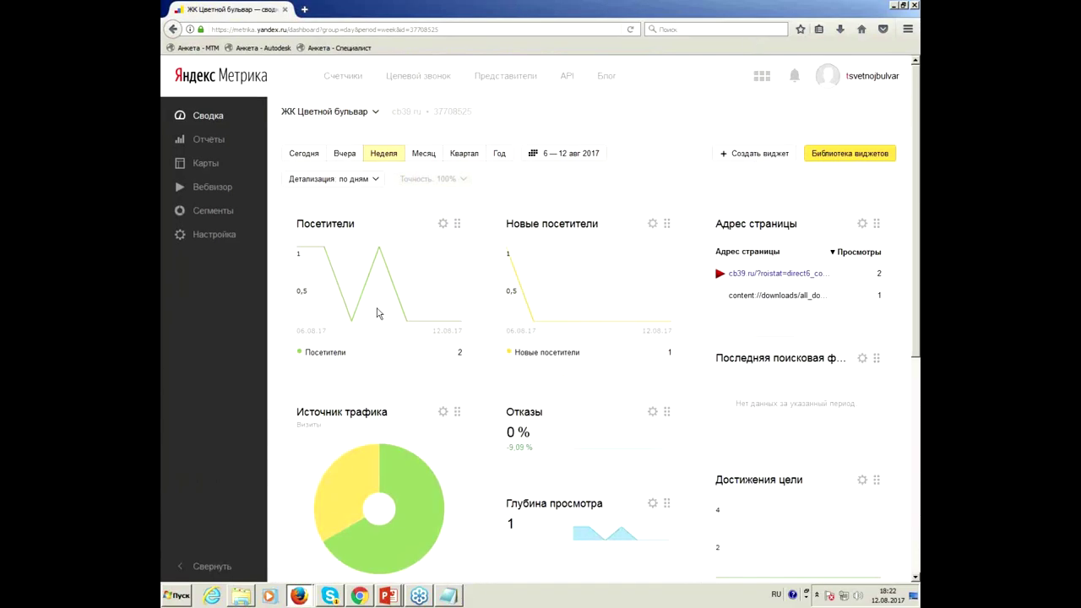
left_click(213, 236)
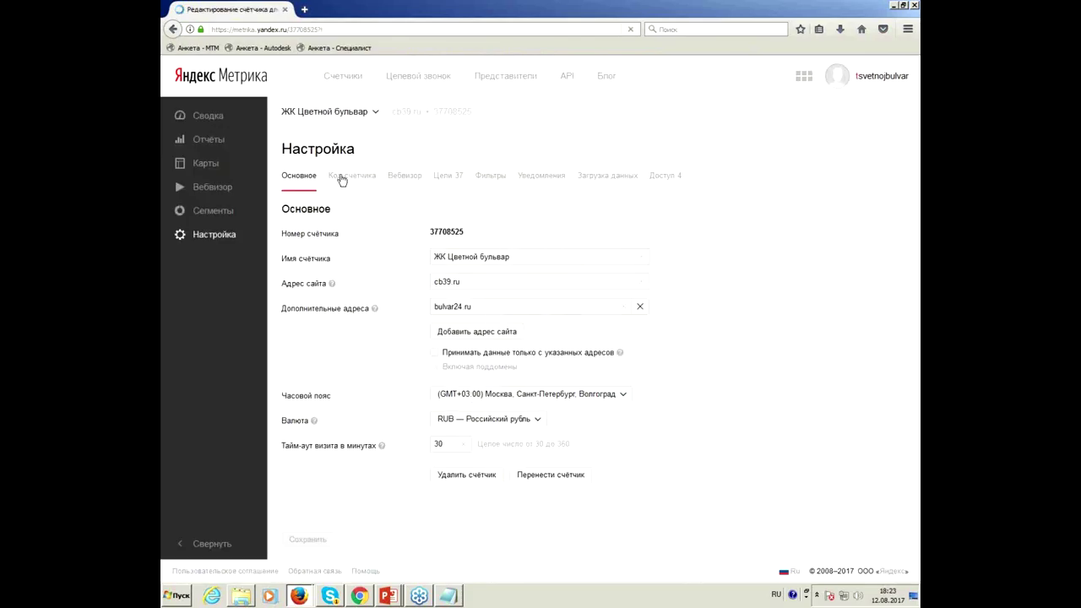
left_click(443, 178)
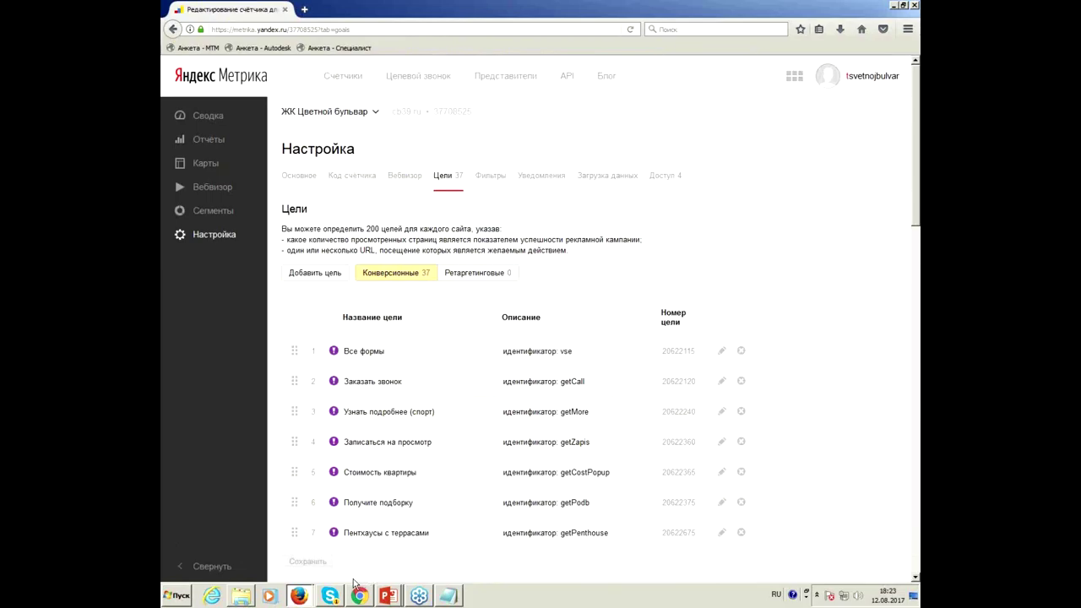
mouse_move(351, 584)
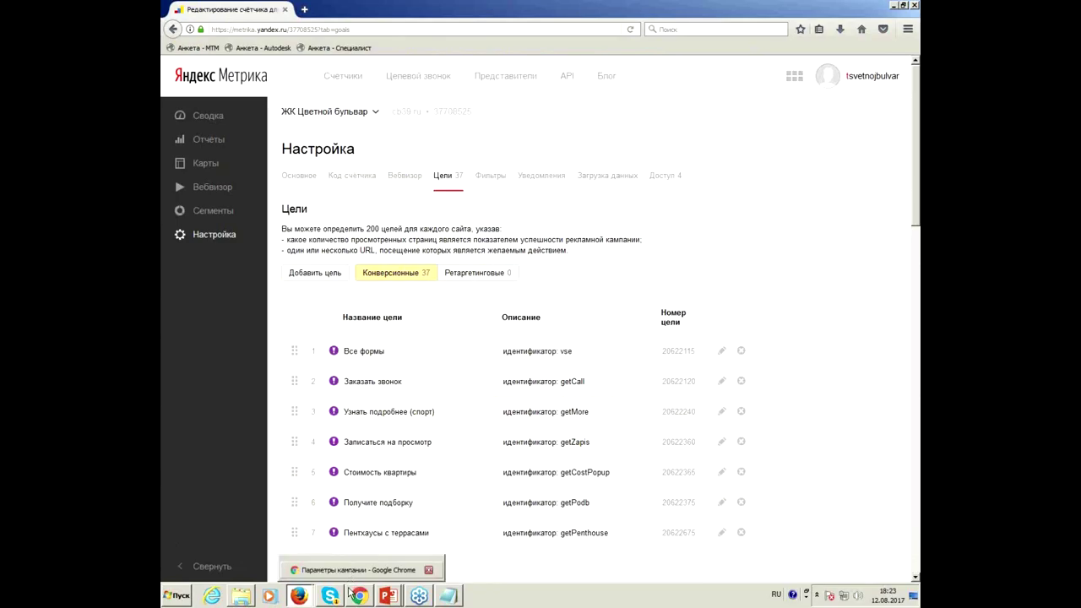
mouse_move(325, 598)
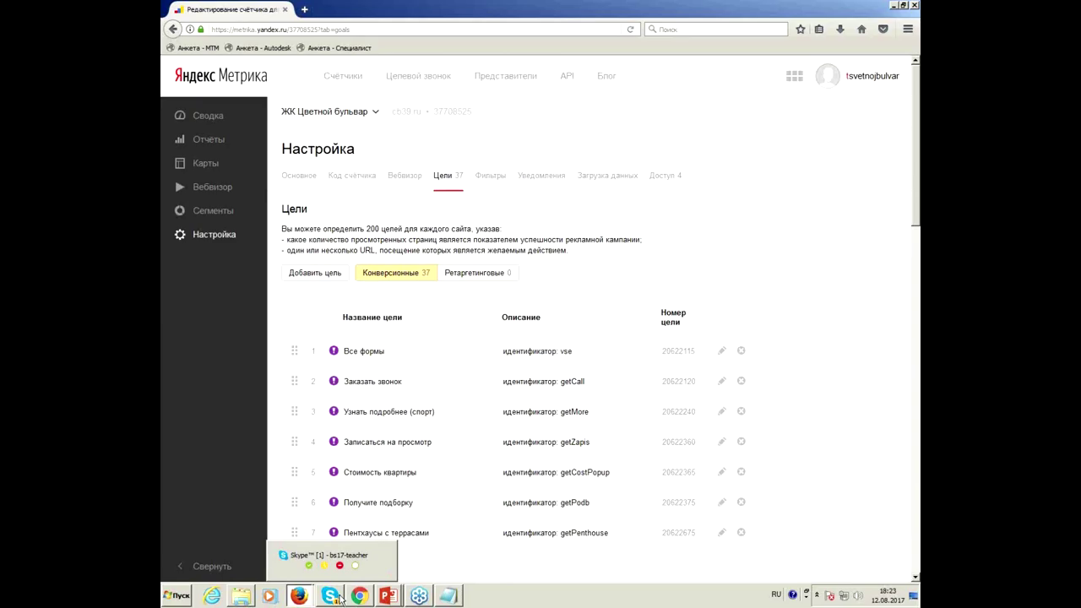
mouse_move(387, 601)
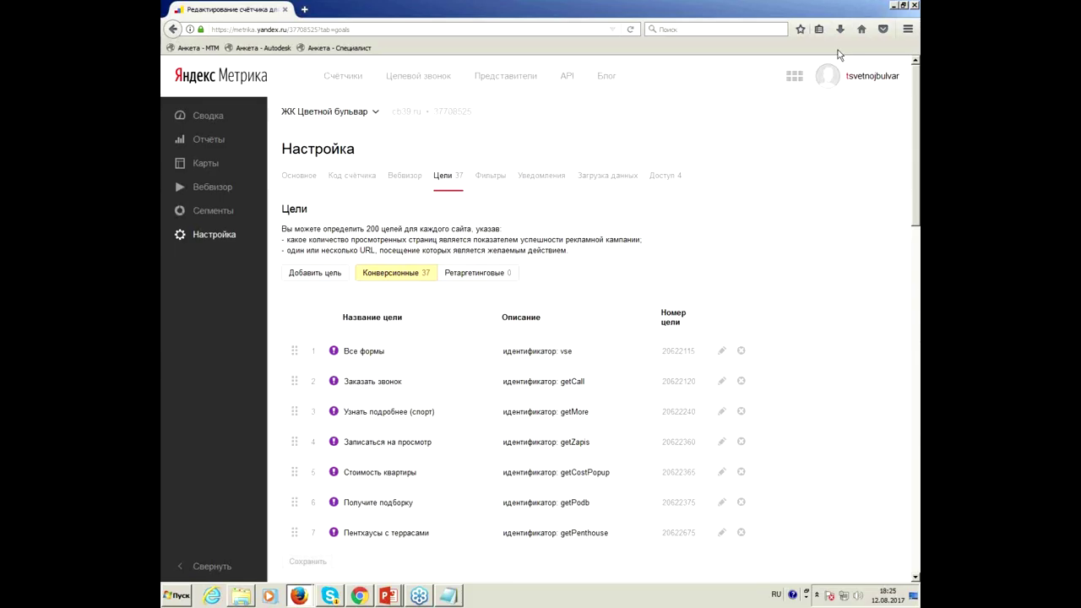
left_click(894, 7)
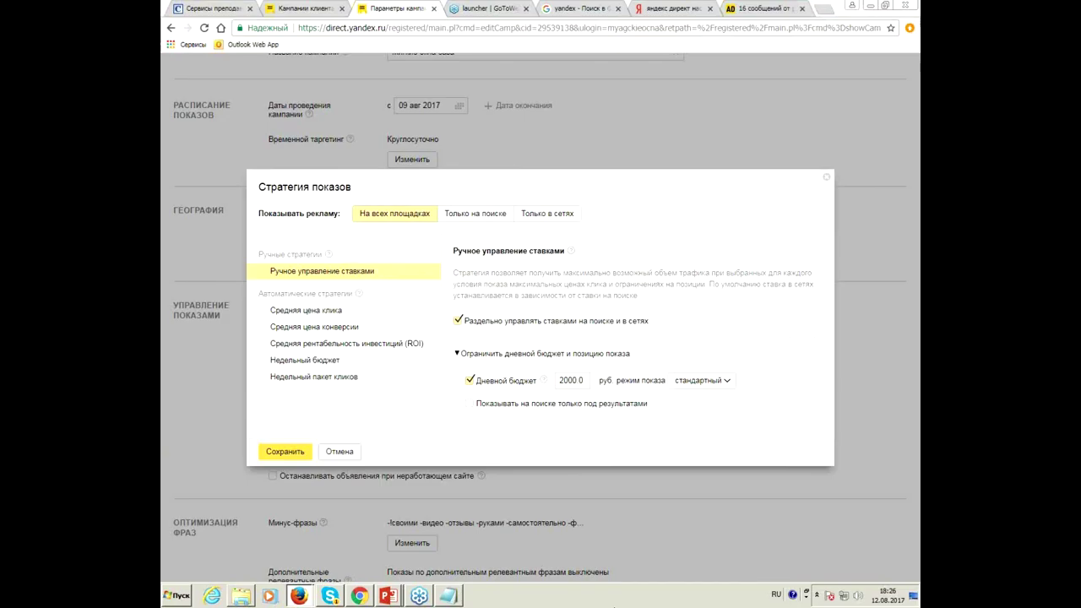
- Switch to the «сем» presentation in PowerPoint and show slide 17 about phrase priority in automatic strategies
mouse_move(386, 599)
key("alt+shift")
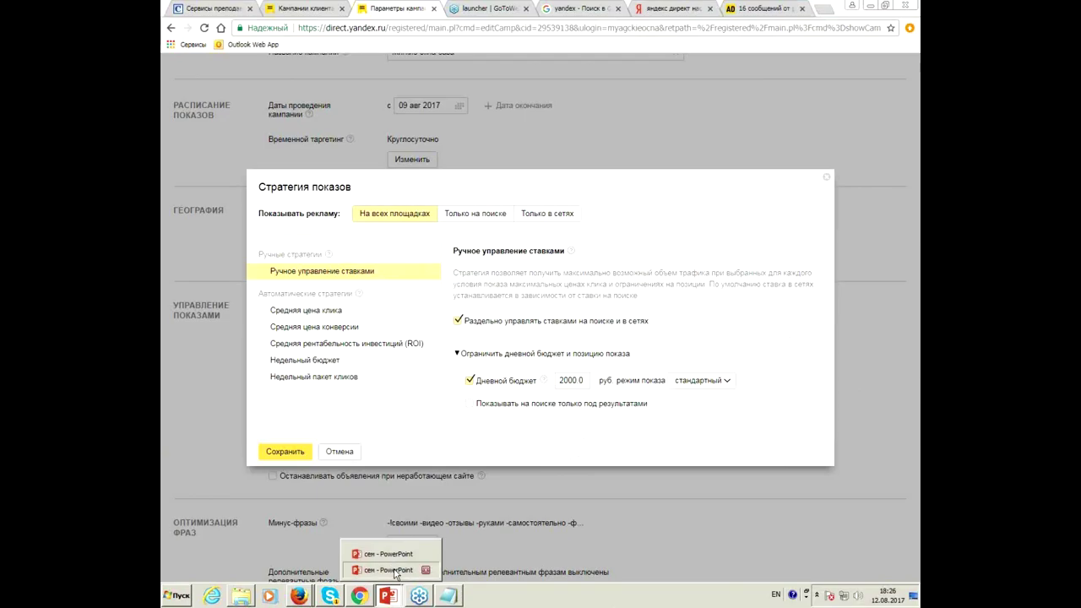
key("alt+shift")
key("alt+shift")
key("alt+Tab")
scroll(273, 377, "down", 2)
scroll(253, 397, "down", 5)
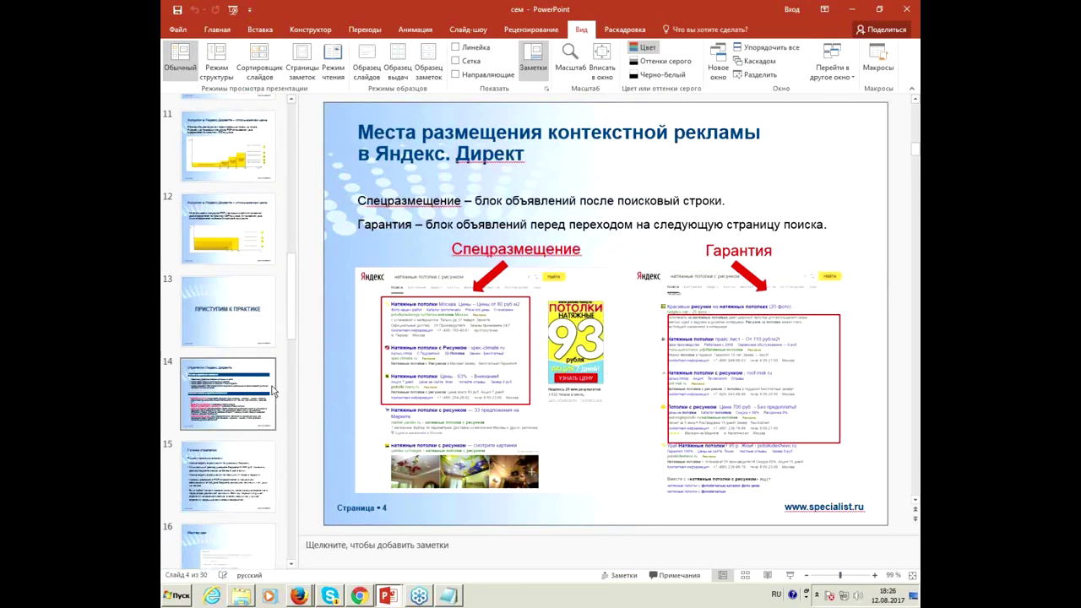
scroll(240, 425, "down", 3)
left_click(240, 431)
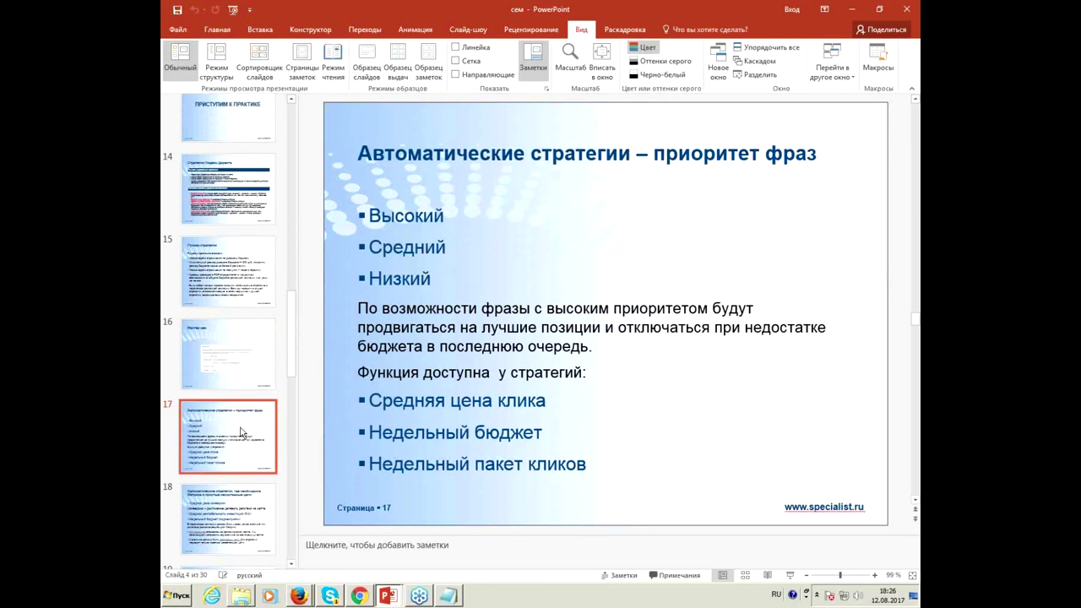
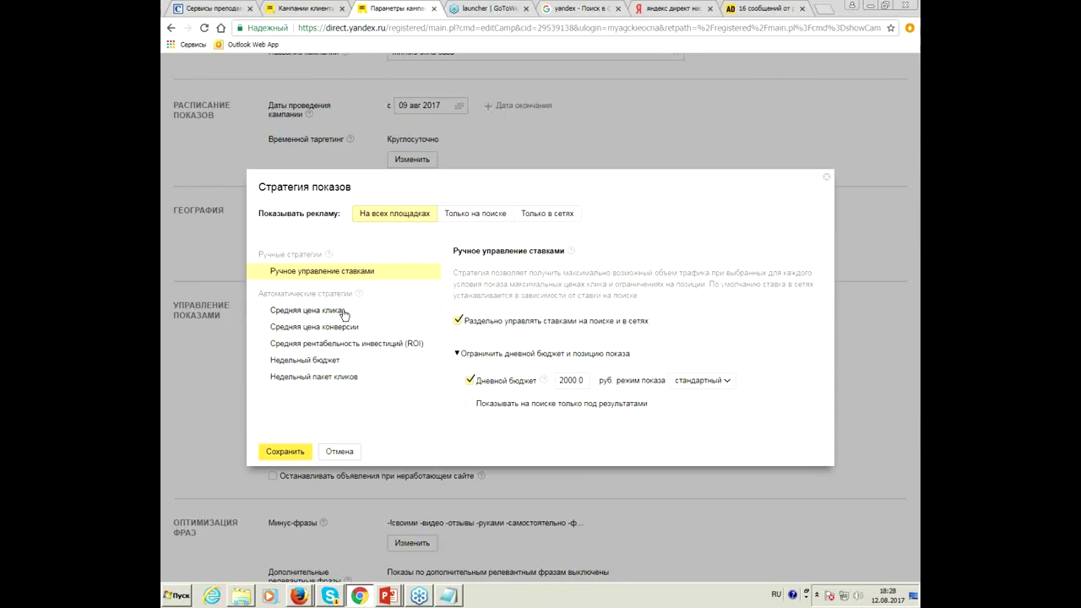
- Choose the automatic strategy «Средняя цена клика» with a 300 rub. weekly average click price and enable the weekly budget limit
left_click(344, 312)
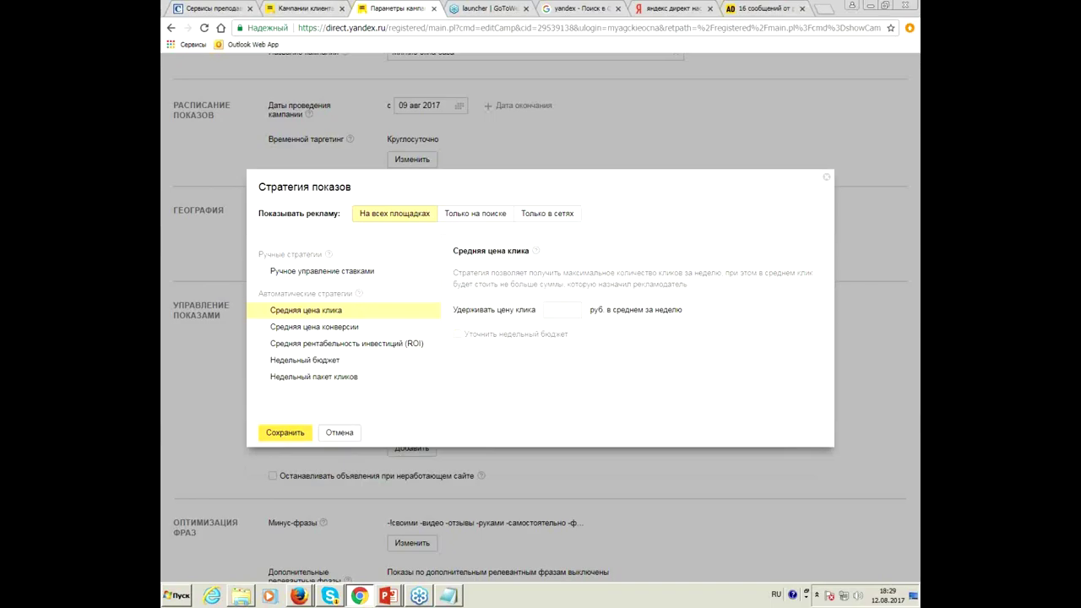
left_click(561, 310)
type("300")
left_click(456, 343)
left_click(457, 336)
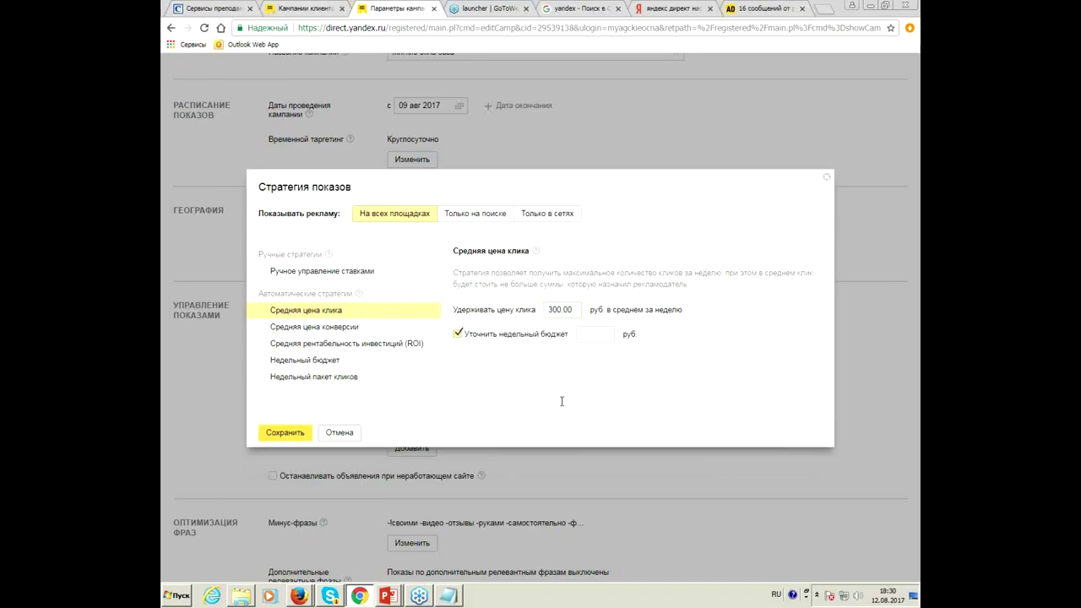
- Set the strategy's weekly budget to 5000 rub. and save both the strategy and the campaign parameters
left_click(600, 333)
type("5000")
left_click(286, 433)
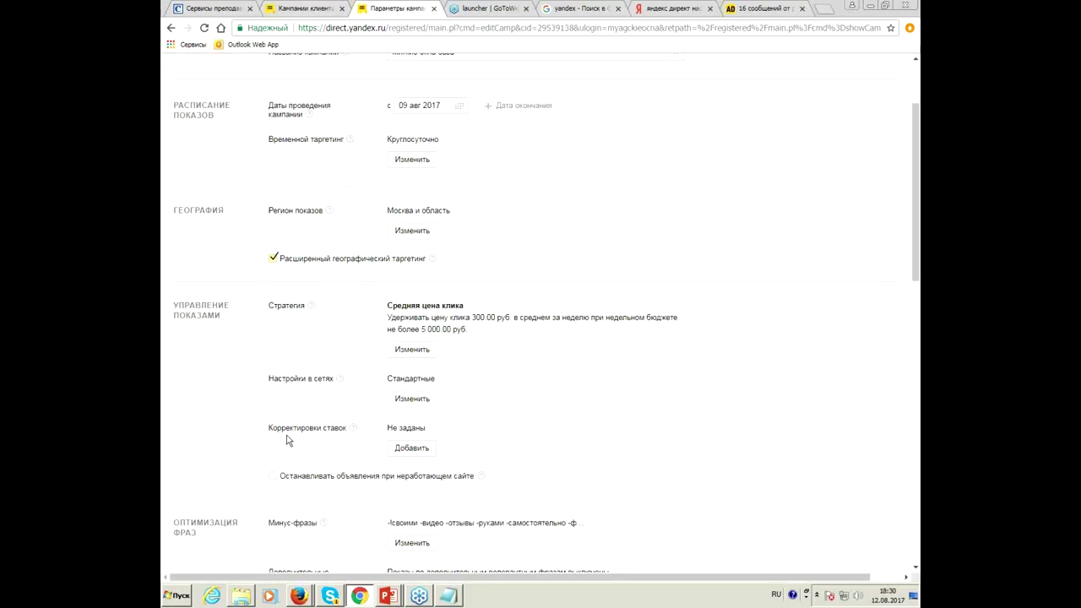
scroll(463, 417, "up", 2)
scroll(463, 422, "down", 15)
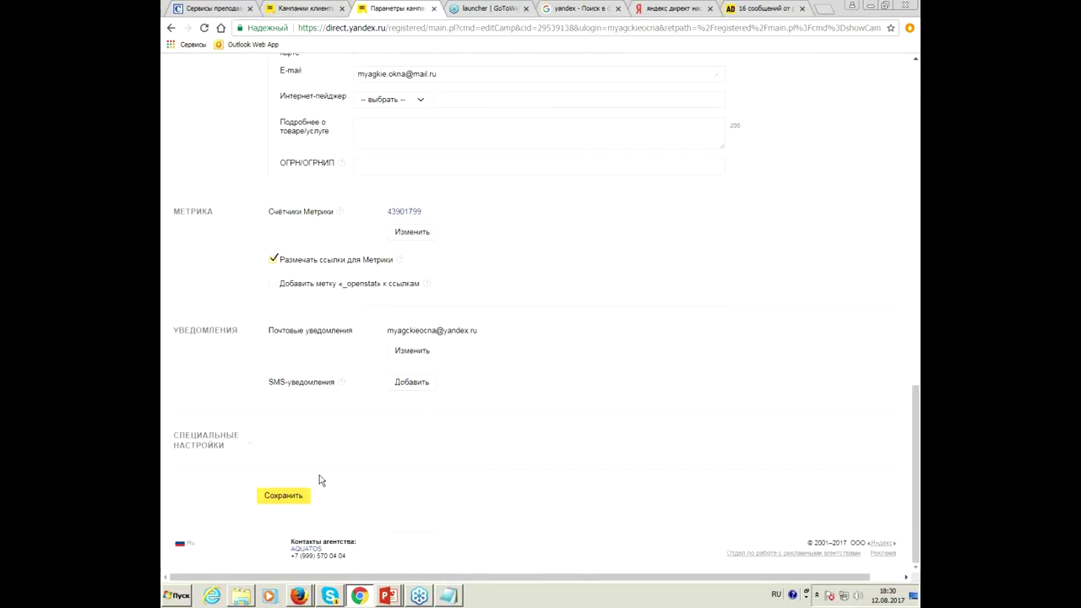
left_click(300, 498)
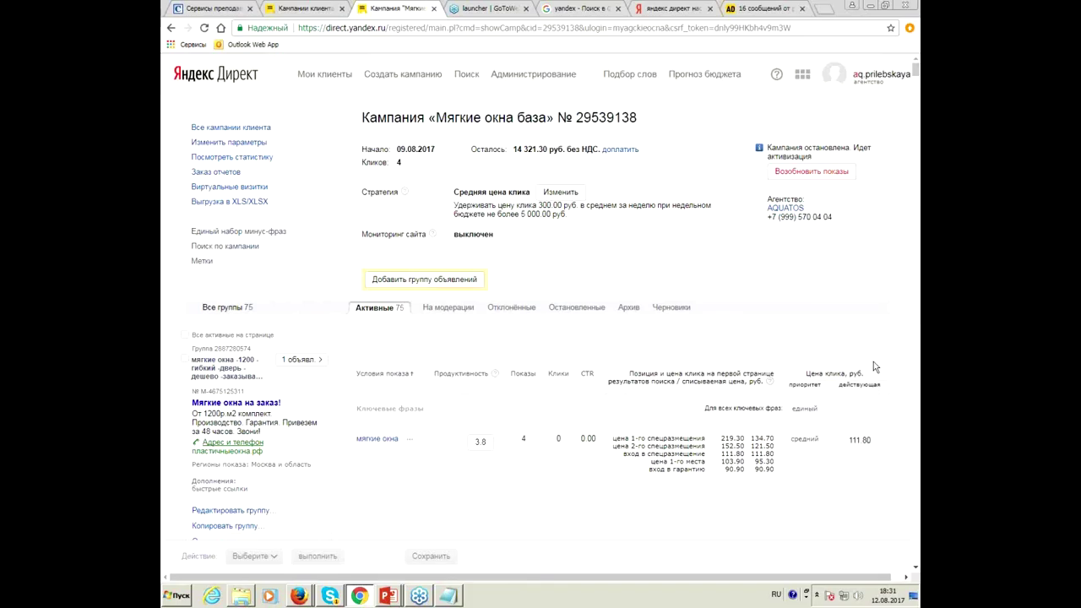
- Review the phrases' priorities and effective click prices, and look at the priority options of the phrase «мягкие окна» without changing them
scroll(870, 376, "down", 4)
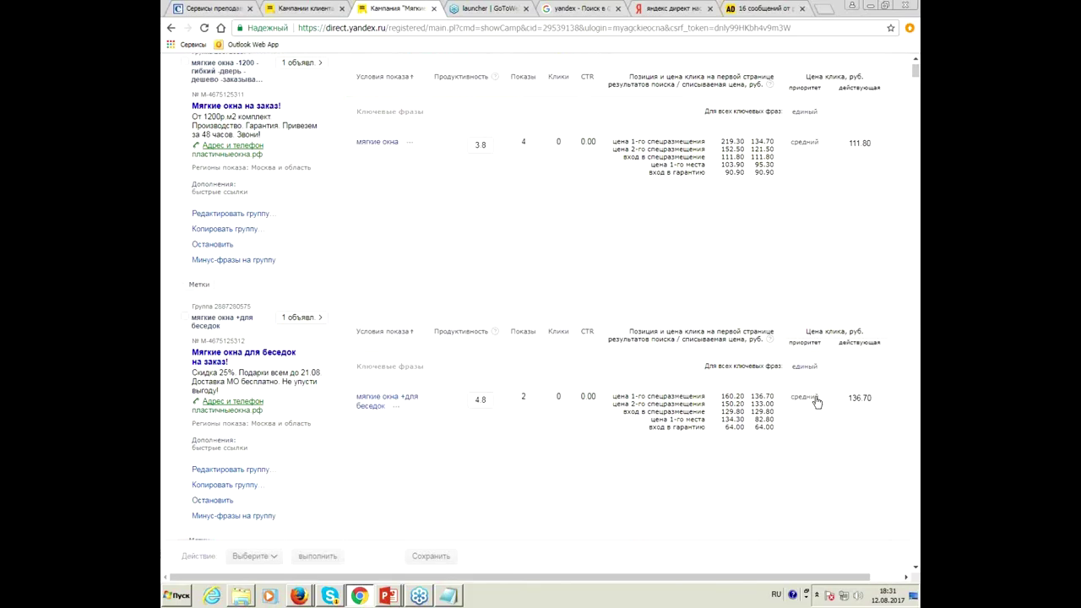
scroll(815, 403, "down", 2)
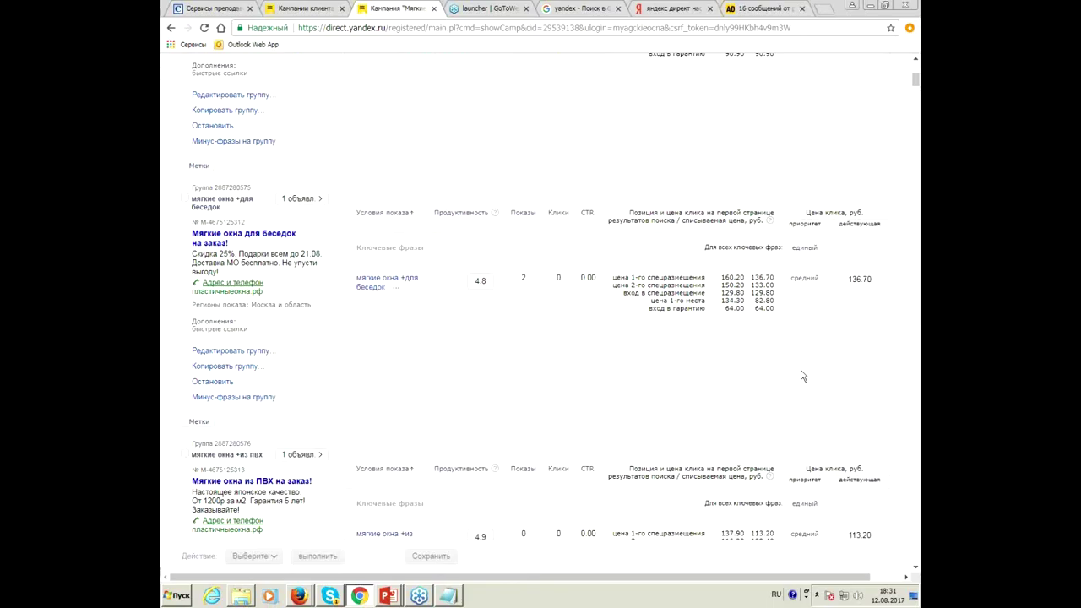
scroll(847, 257, "down", 3)
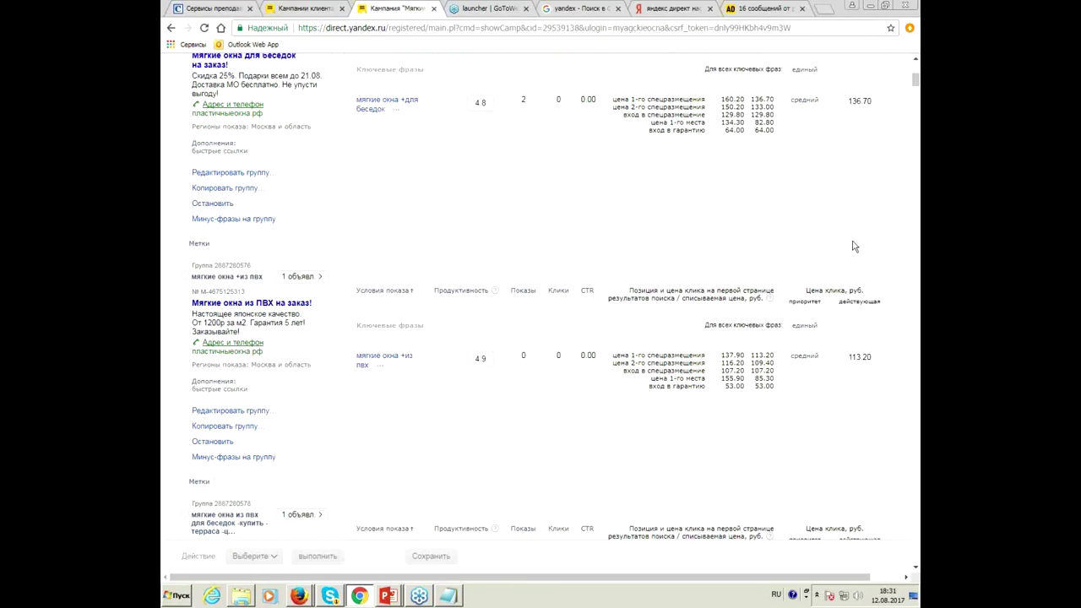
scroll(836, 363, "down", 2)
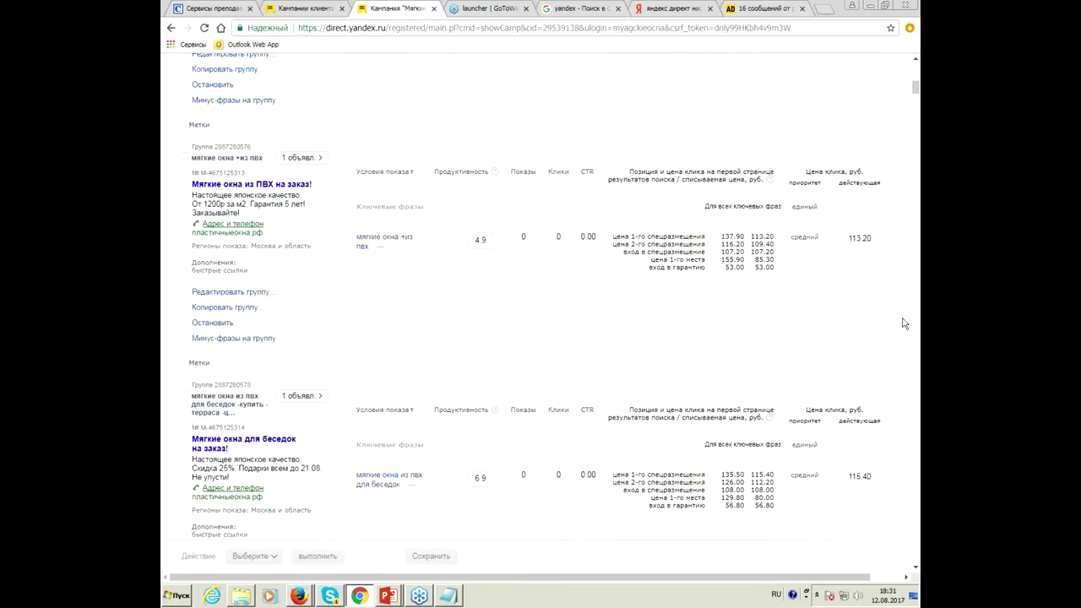
scroll(903, 324, "up", 5)
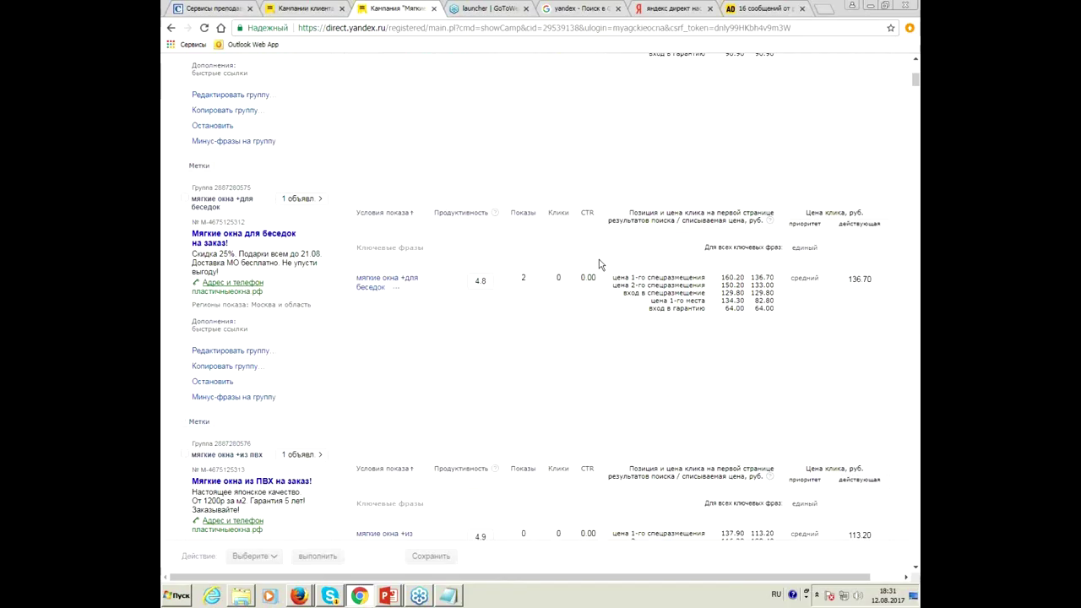
scroll(601, 265, "up", 10)
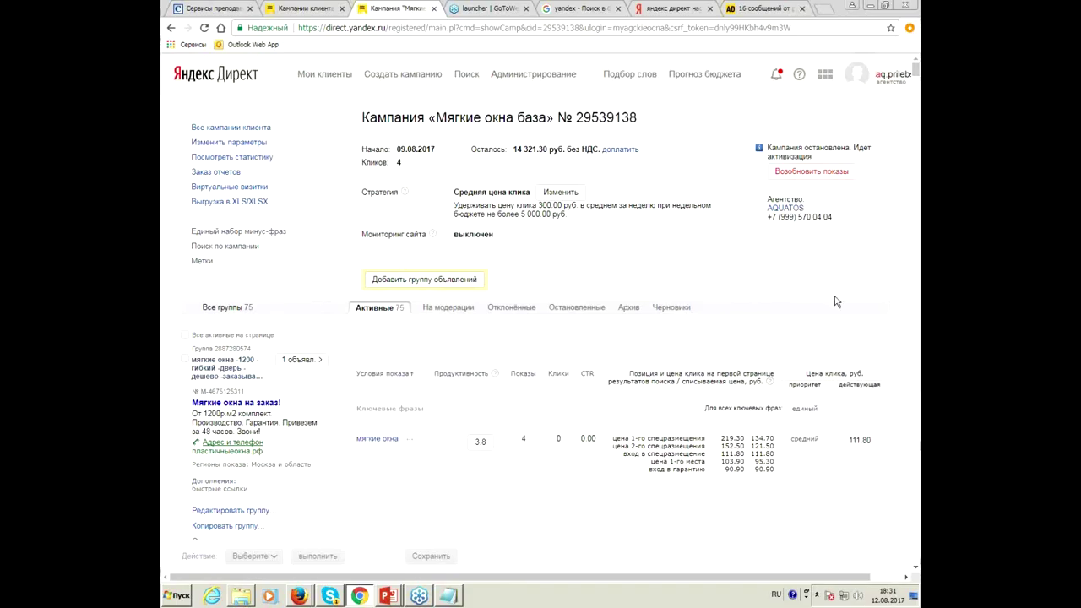
left_click(805, 441)
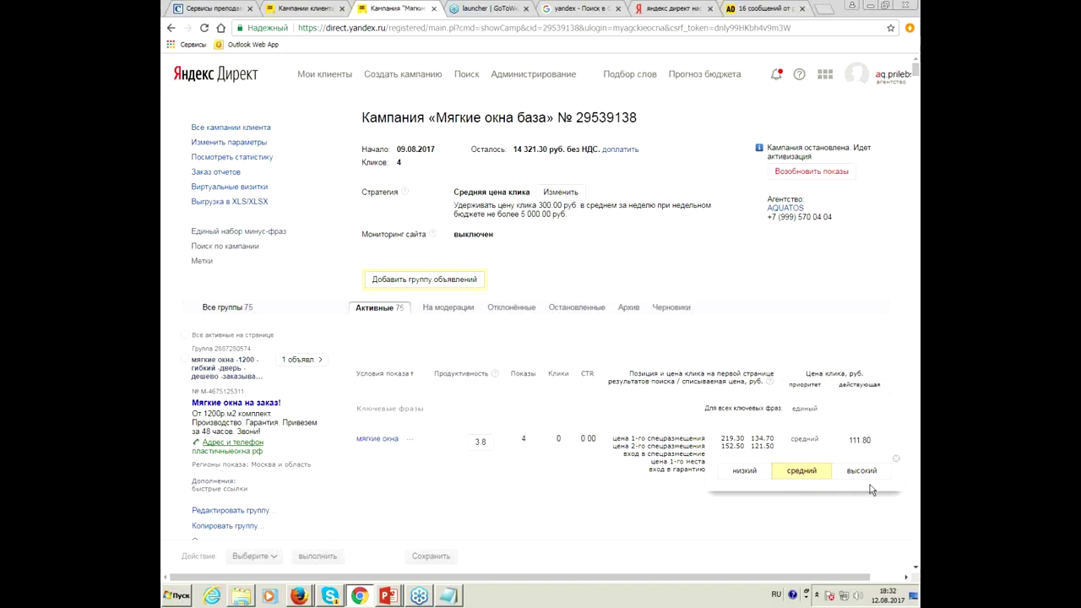
left_click(532, 494)
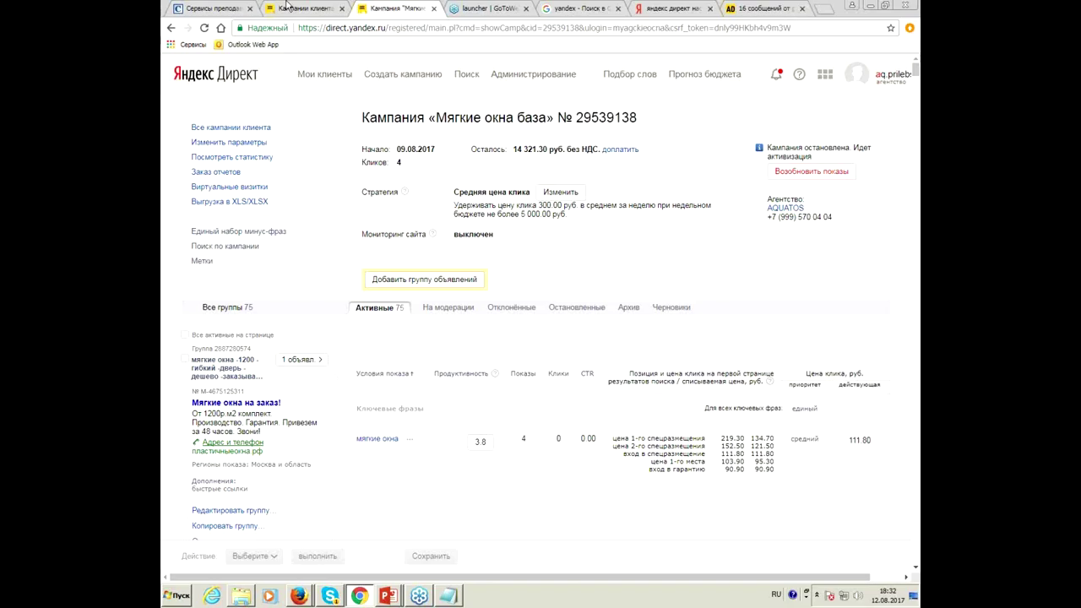
- Open the display strategy settings from the «Мягкие окна база» campaign parameters and limit the ads to «Только в сетях»
left_click(290, 8)
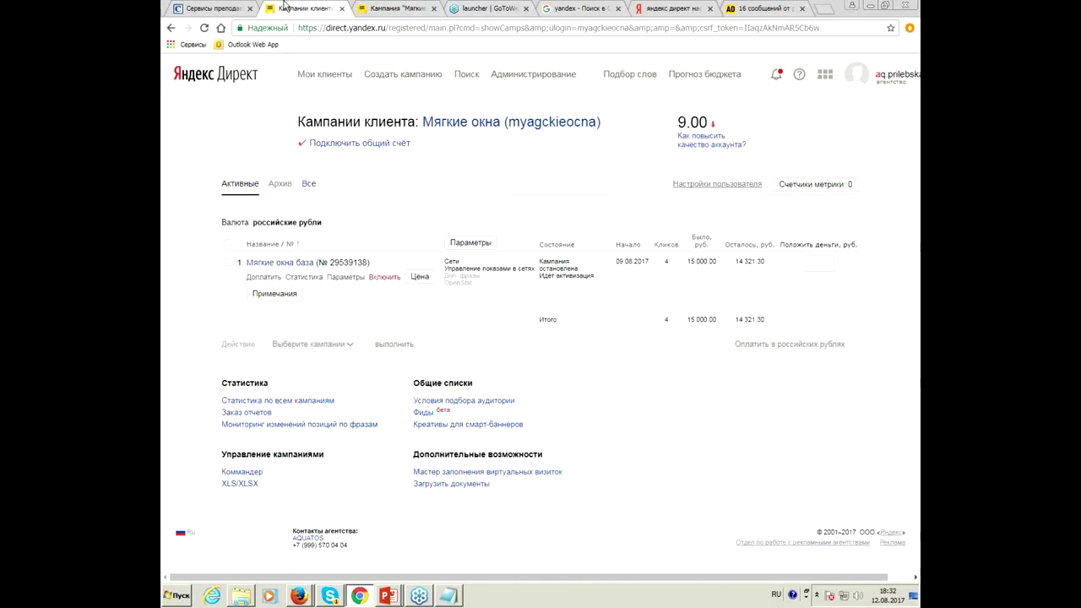
left_click(346, 278)
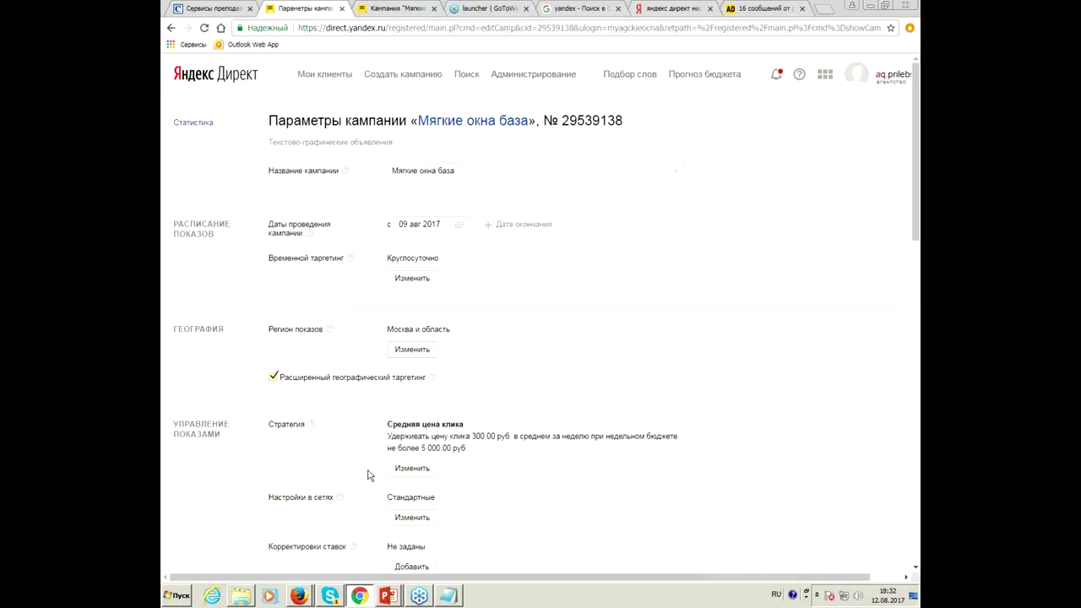
left_click(411, 467)
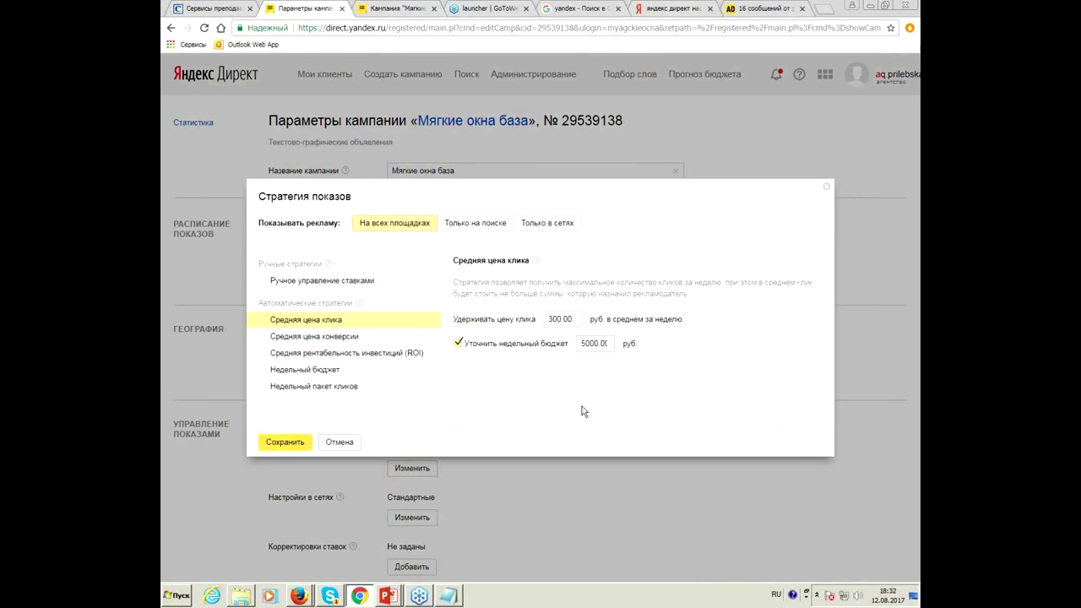
left_click(496, 223)
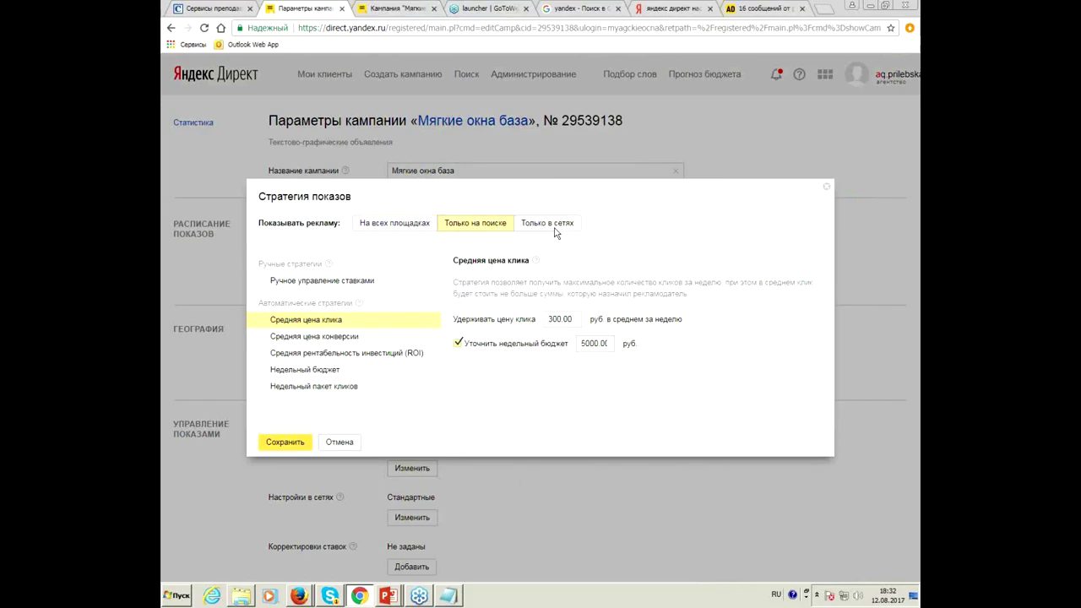
left_click(552, 227)
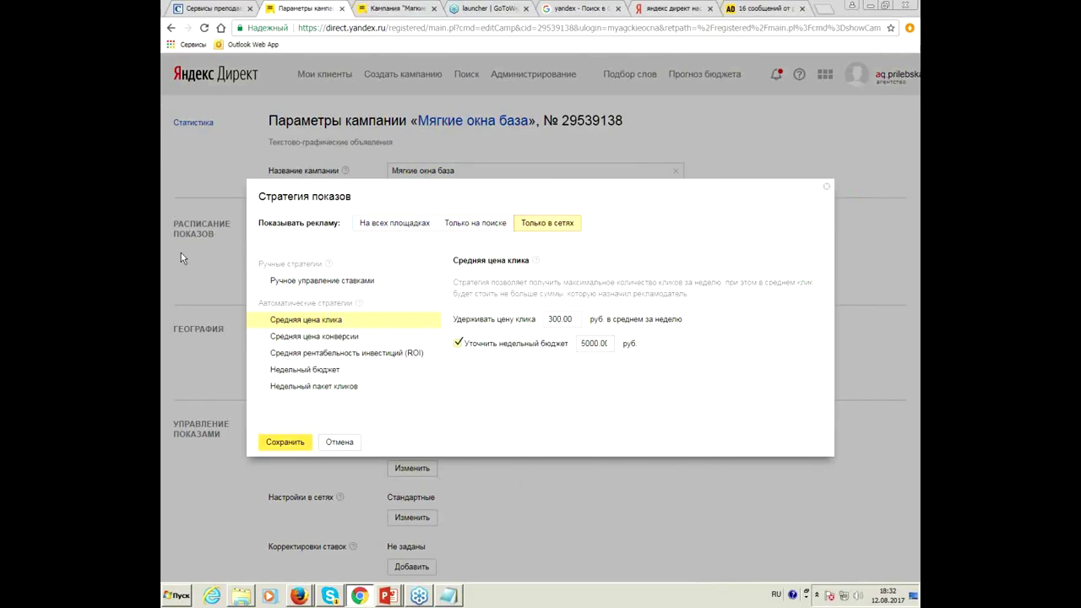
- Choose the automatic strategy «Недельный бюджет» and limit the maximum click price to 300 rub
left_click(324, 373)
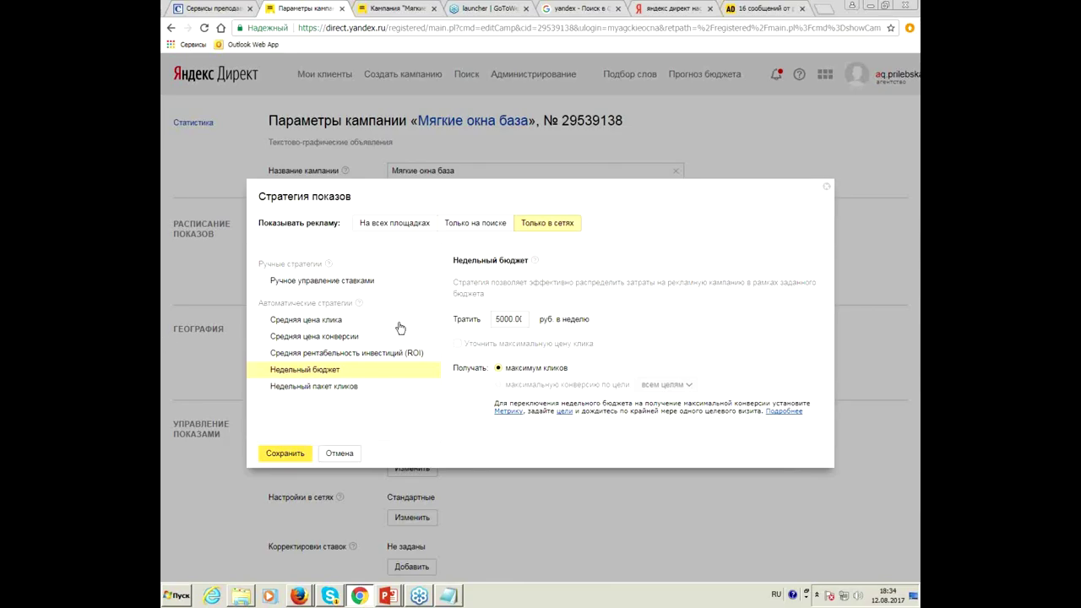
left_click(458, 343)
left_click(663, 334)
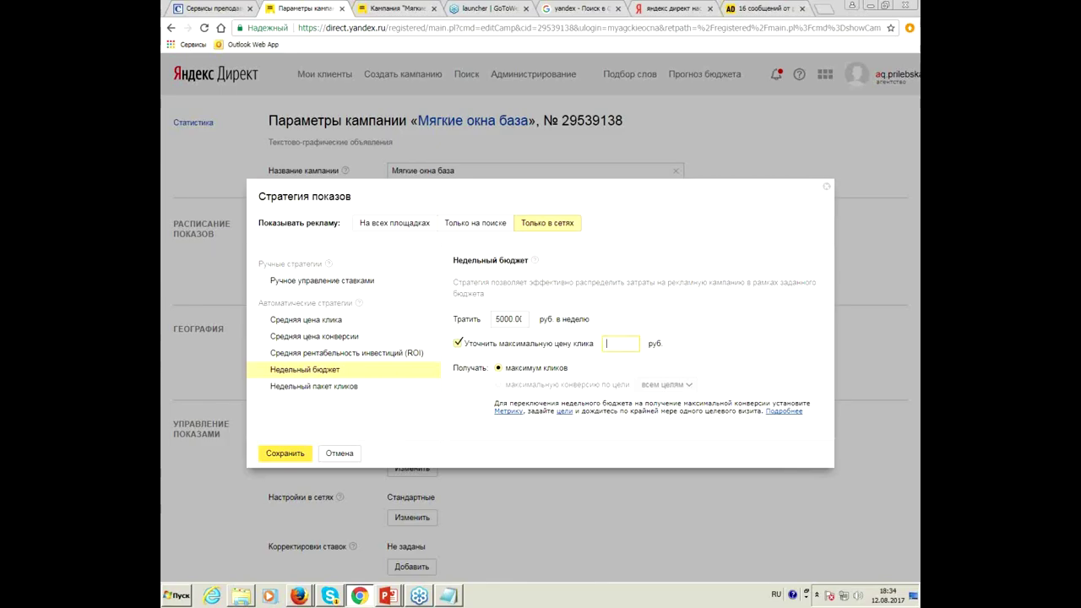
type("300")
- Switch to the Firefox window with another campaign's strategy settings, reposition and enlarge it, and try to choose maximum conversion by goal
key("alt+Tab")
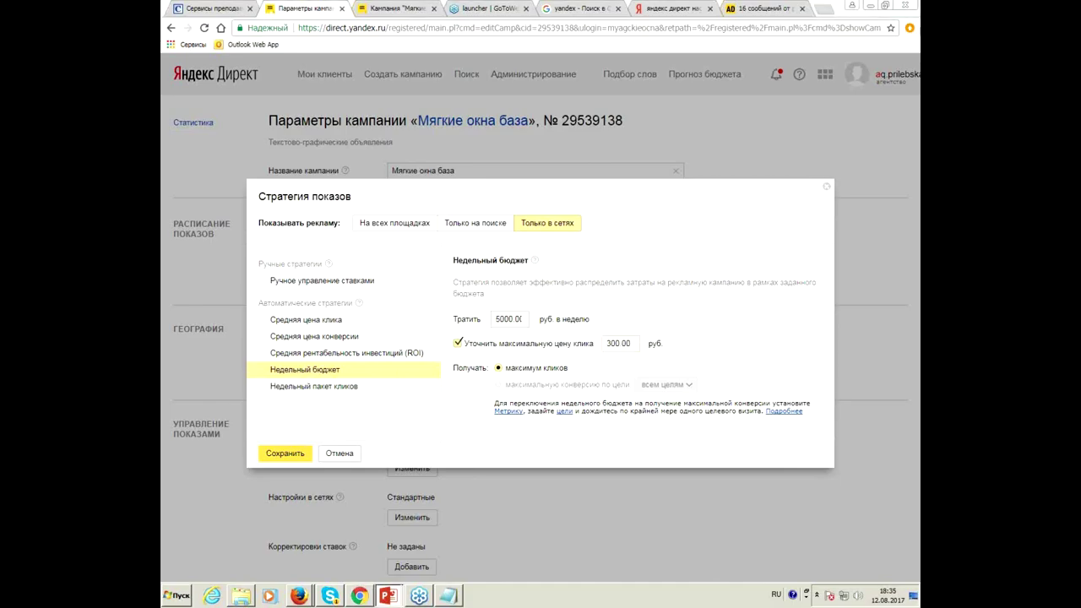
key("alt+Tab")
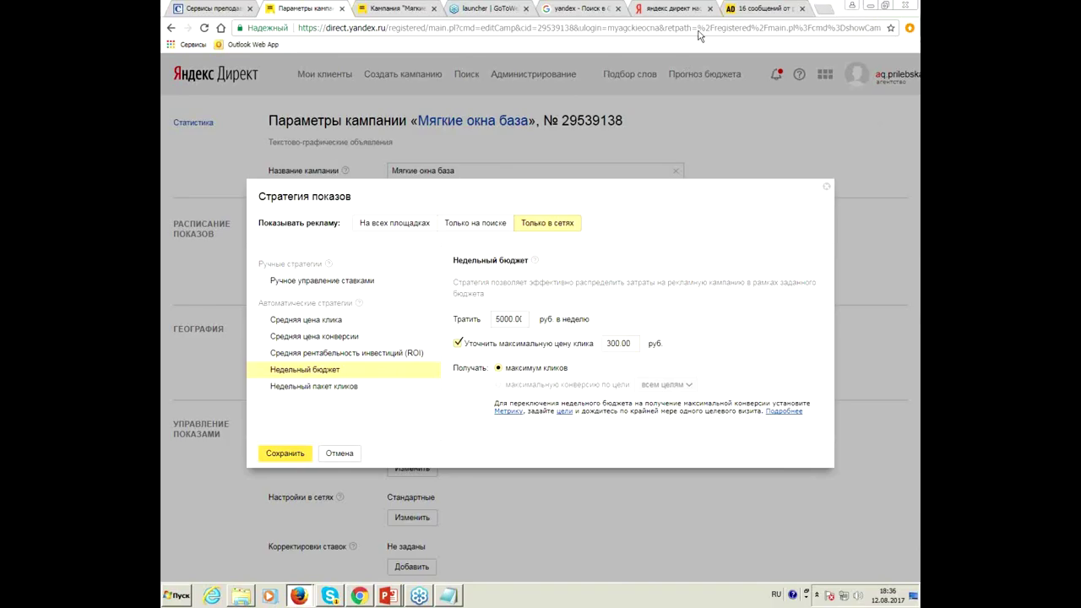
key("alt+Tab")
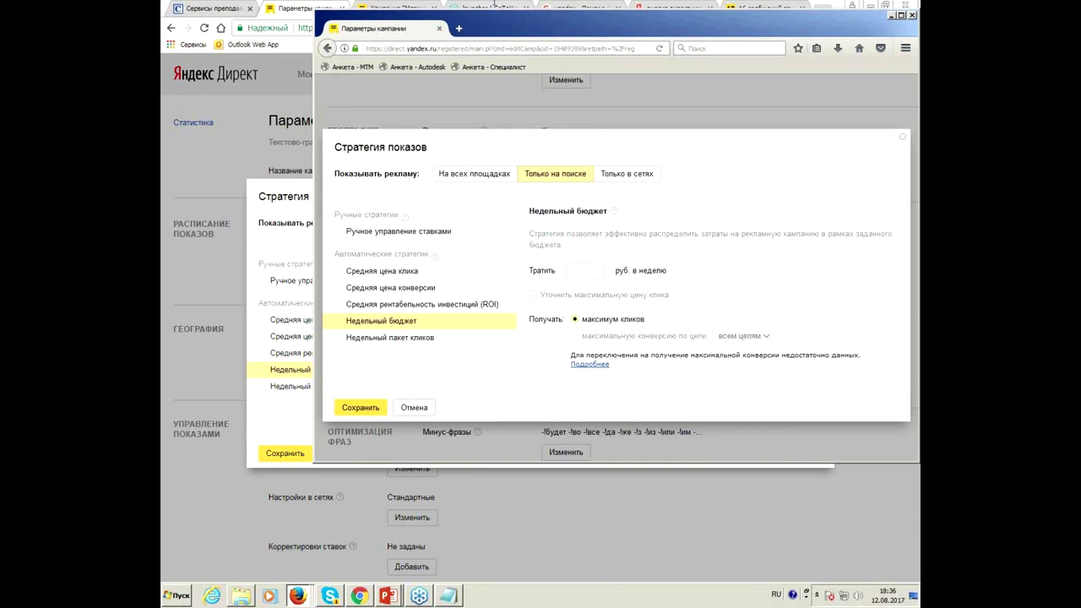
left_click_drag(537, 29, 419, 73)
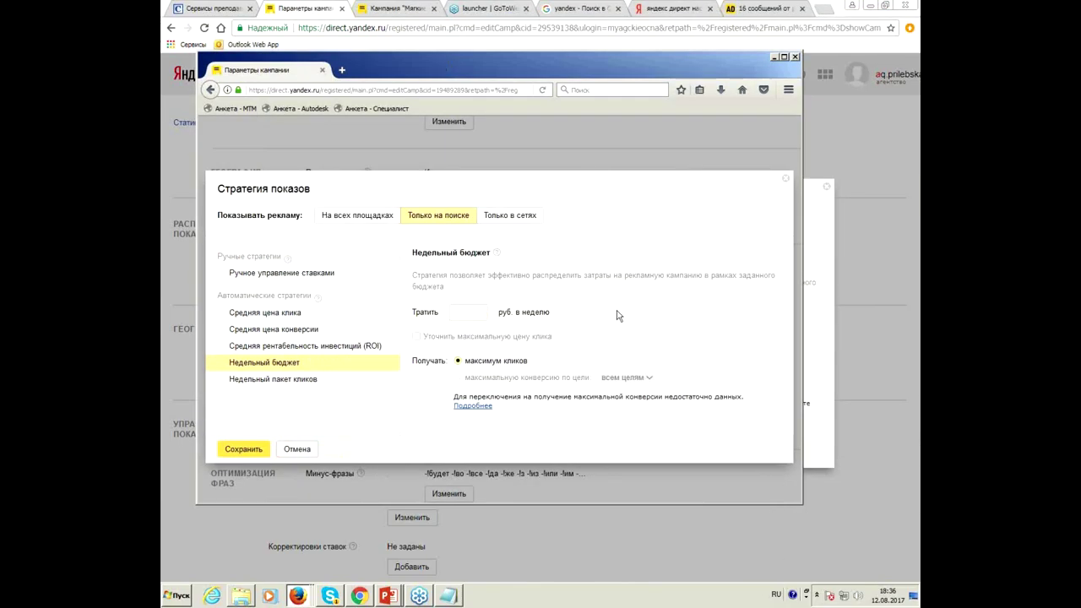
left_click_drag(792, 488, 871, 529)
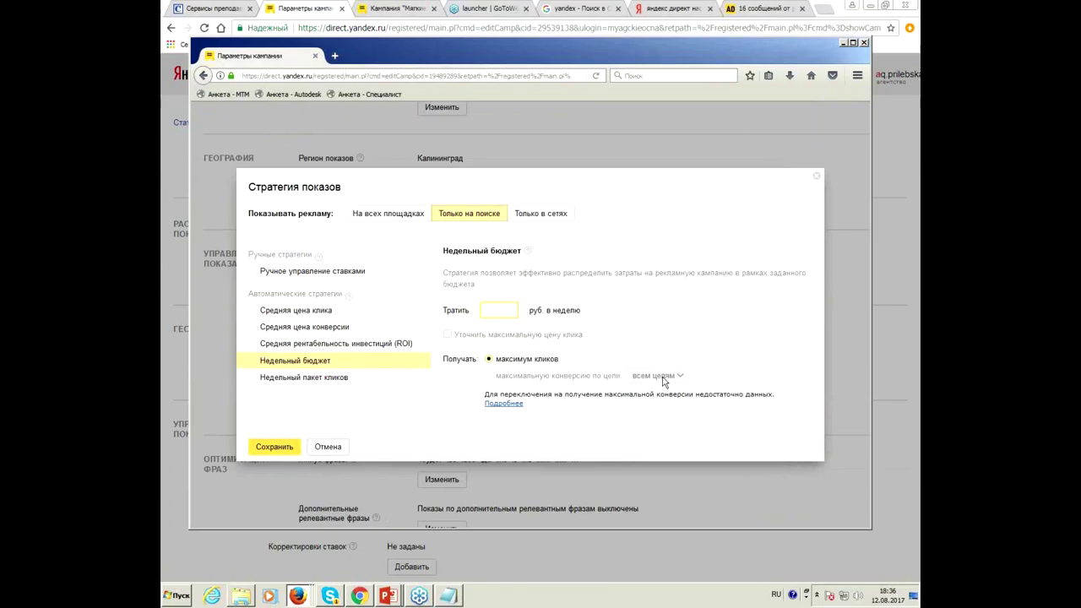
left_click(471, 378)
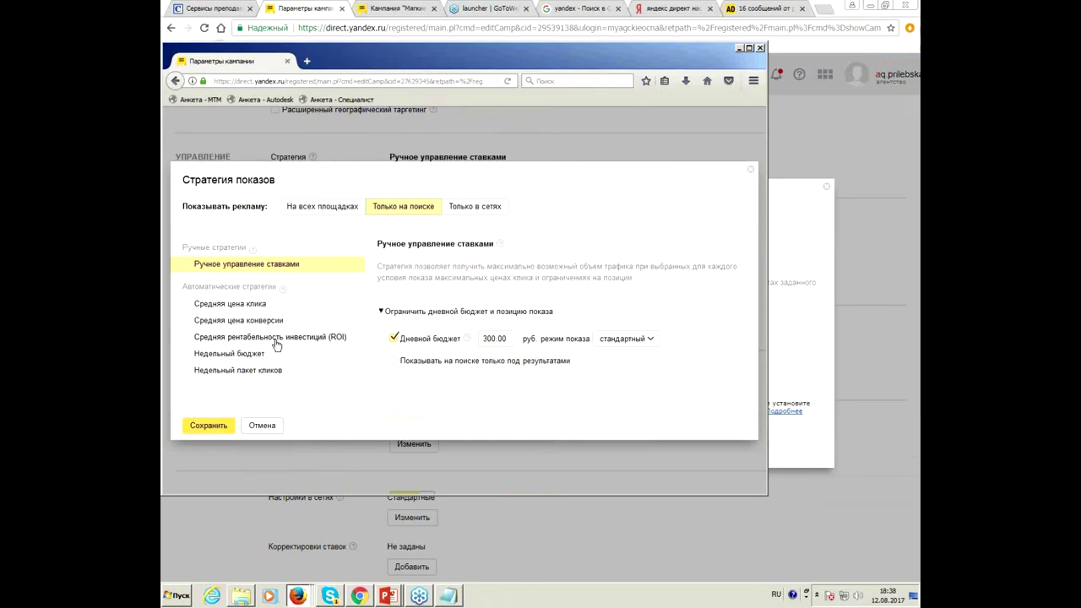
- Choose «Недельный бюджет» for the search-only campaign with maximum conversion by goal, and look through the goal list, keeping «всем целям»
left_click(272, 357)
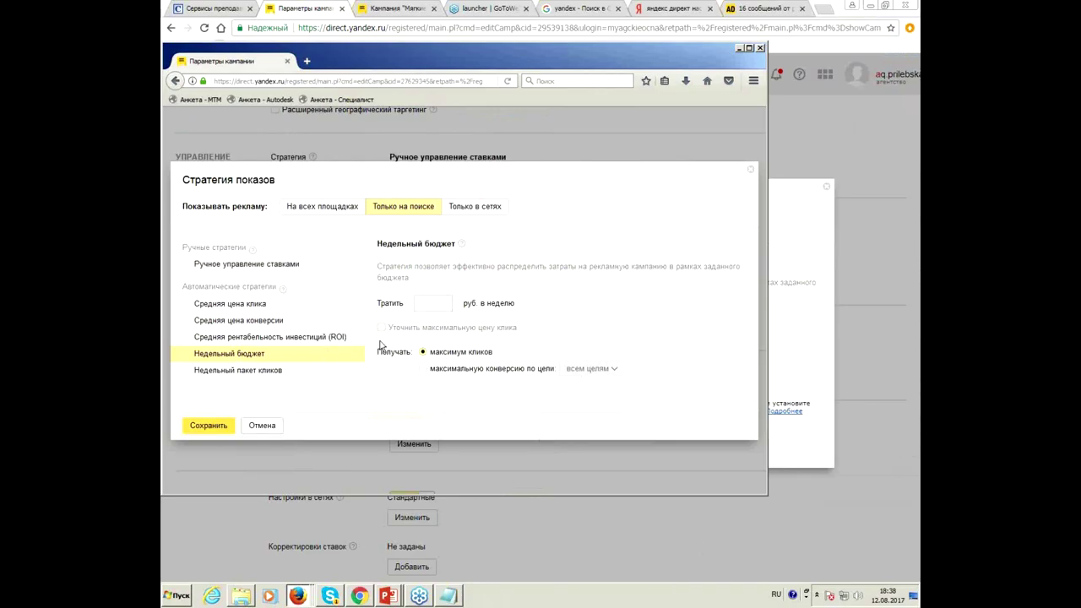
left_click(423, 369)
left_click(590, 368)
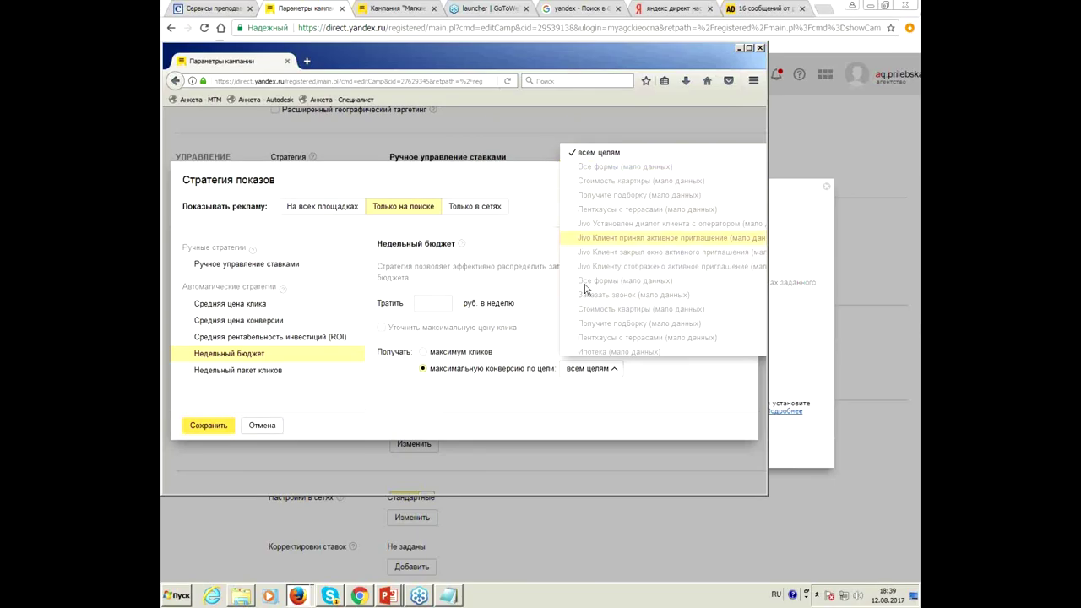
left_click(598, 396)
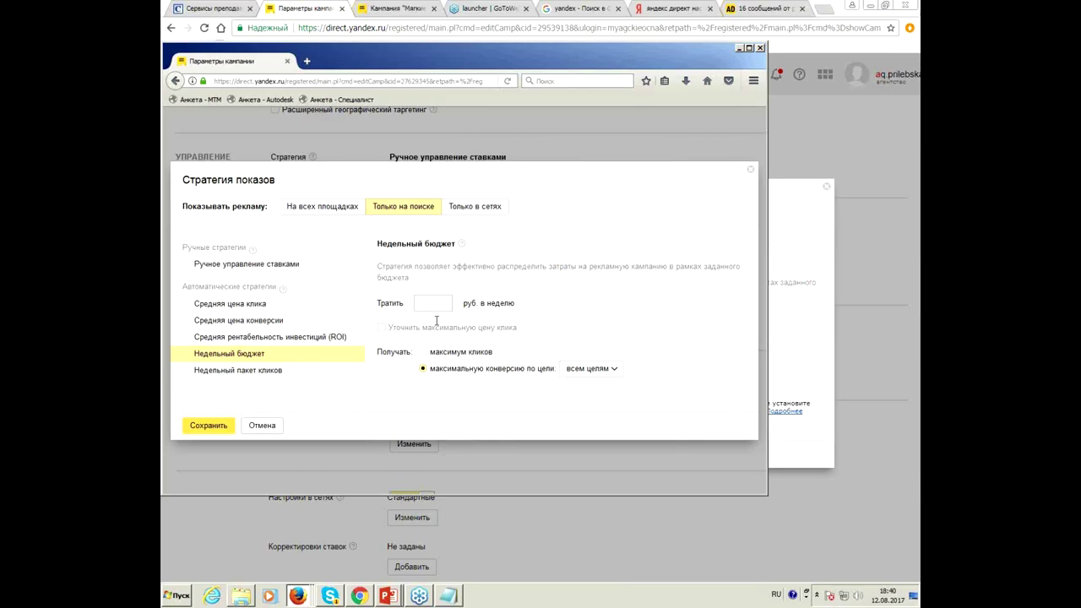
- Compare «Недельный пакет кликов» with «Недельный бюджет», then choose the click package and enable its click price limit
left_click(283, 373)
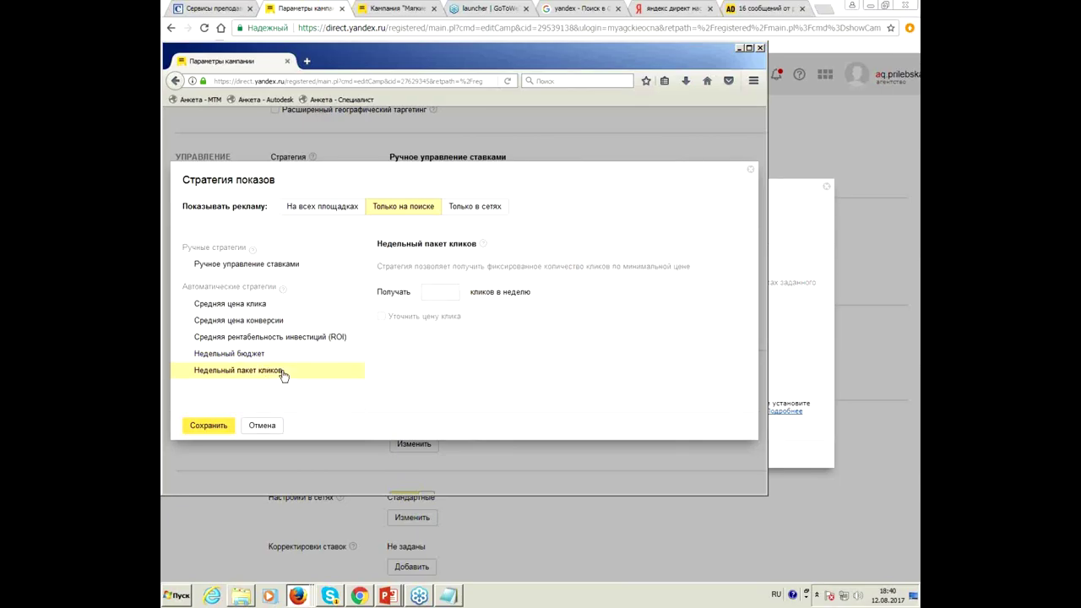
left_click(243, 358)
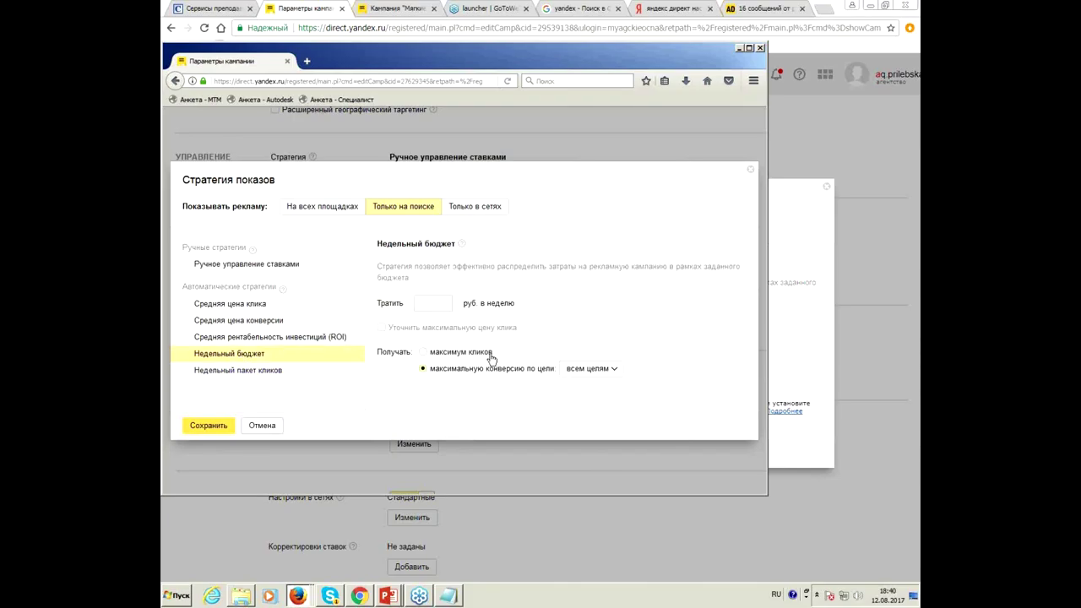
left_click(270, 374)
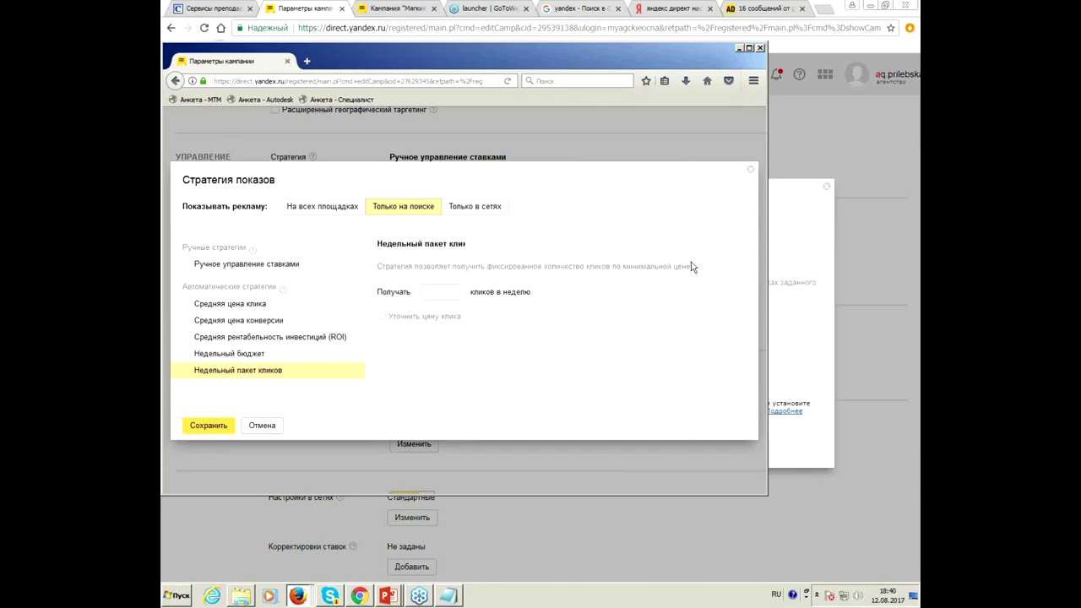
left_click(431, 300)
left_click(384, 315)
left_click(450, 293)
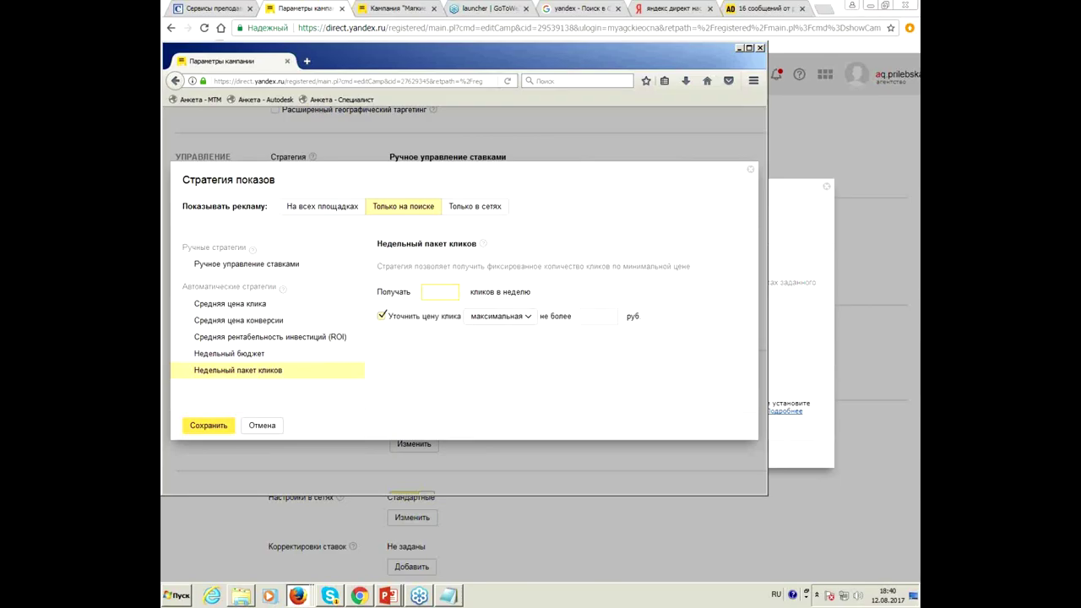
- Set the click package's maximum click price to 300 rub., looking at the maximum and weekly average price options
left_click(598, 317)
type("3000")
left_click(507, 316)
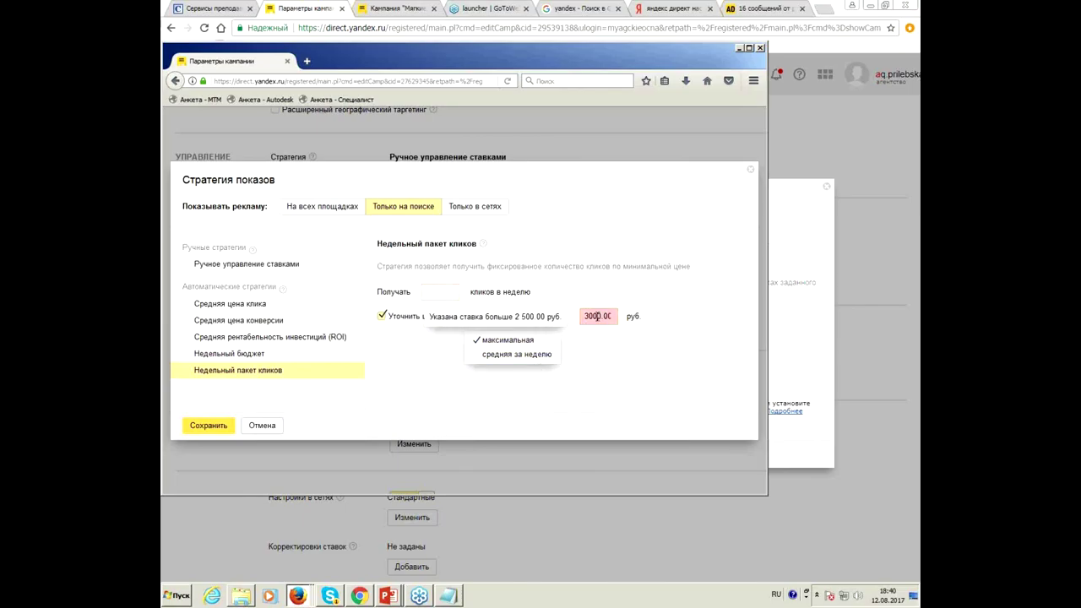
left_click(551, 315)
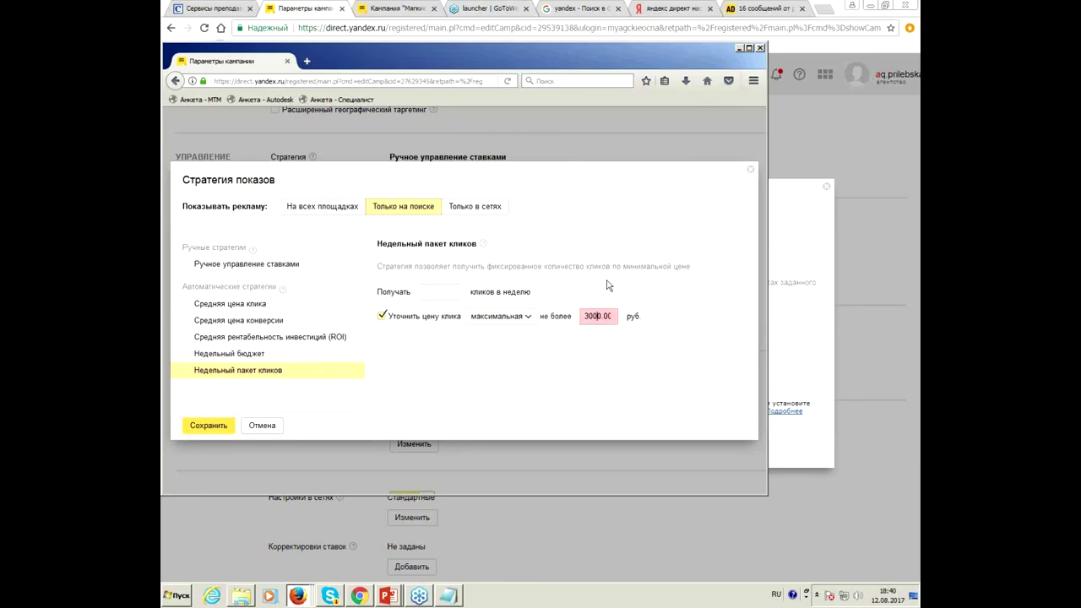
key("BackSpace")
left_click(440, 291)
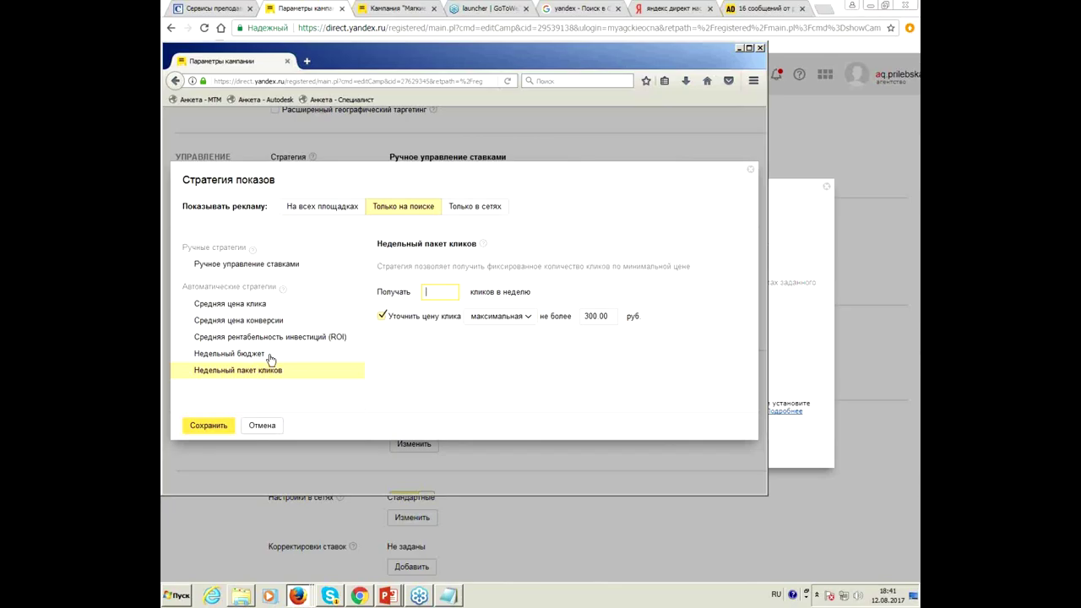
- Choose «Средняя цена конверсии» for all goals and enable the weekly budget and maximum click price limits
left_click(255, 325)
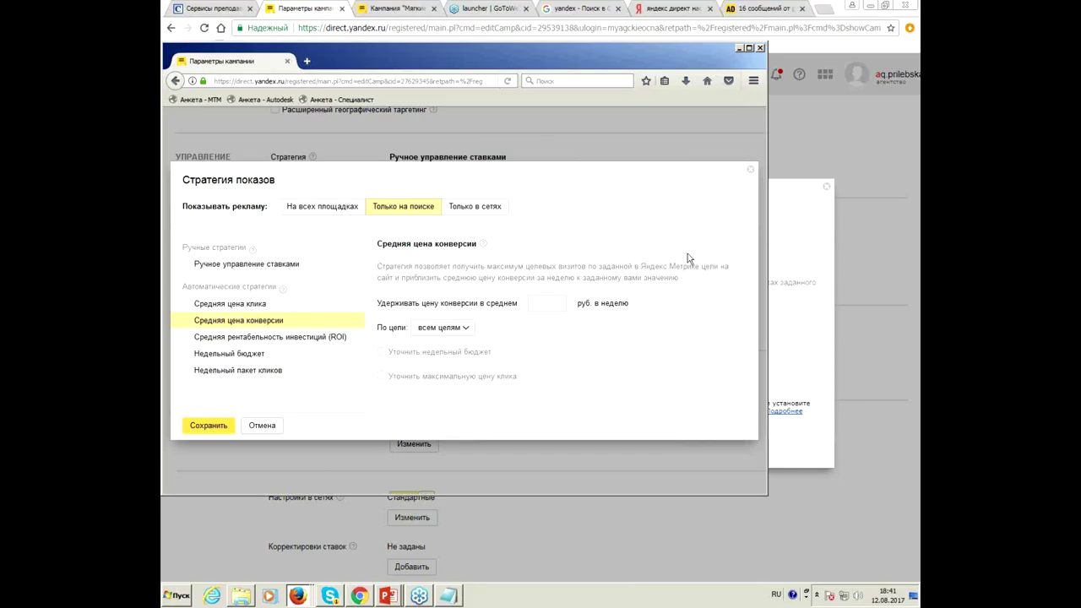
left_click(554, 306)
left_click(444, 330)
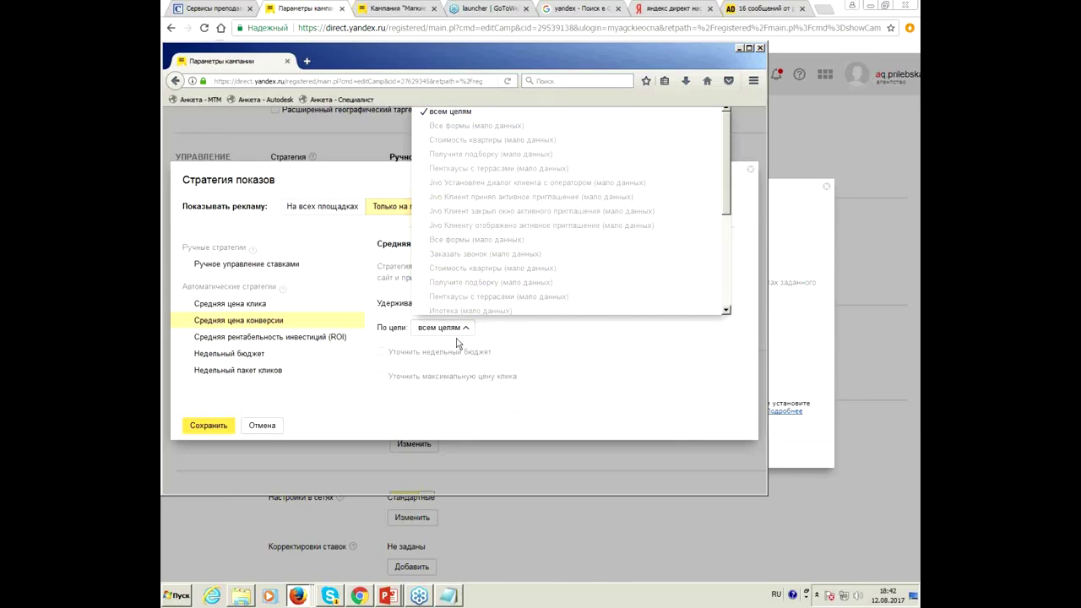
left_click(526, 346)
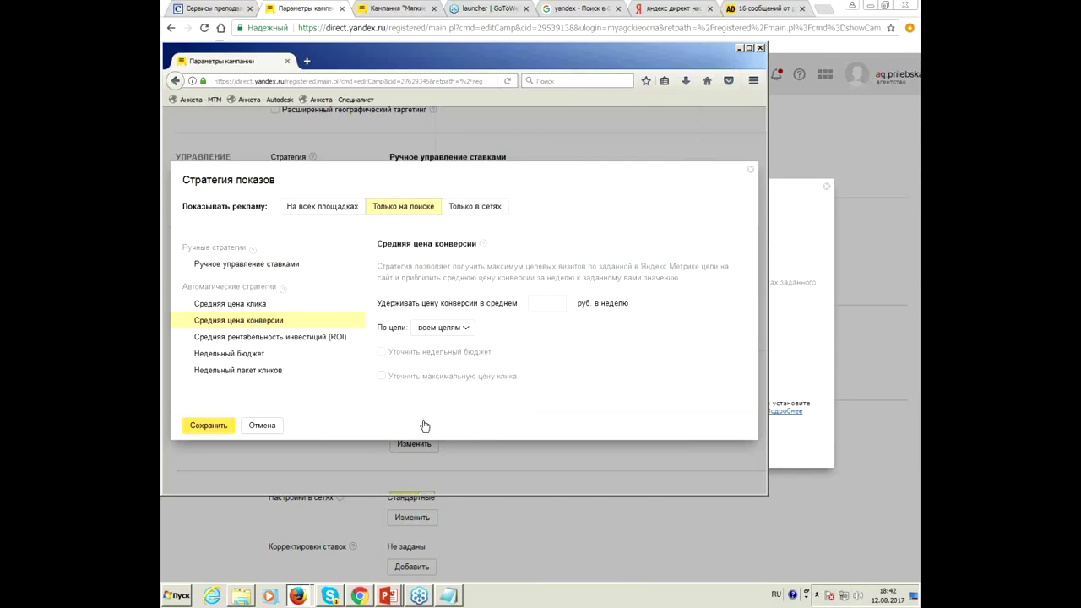
left_click(381, 351)
left_click(382, 376)
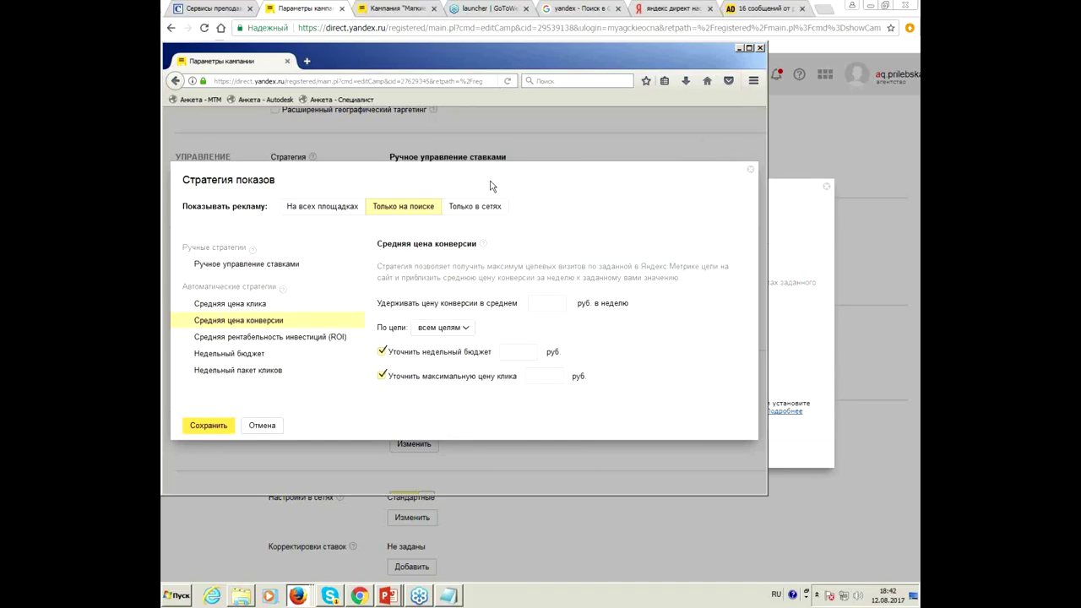
- Choose the strategy «Средняя рентабельность инвестиций (ROI)» and look through its goal list, keeping «всем целям»
left_click(287, 337)
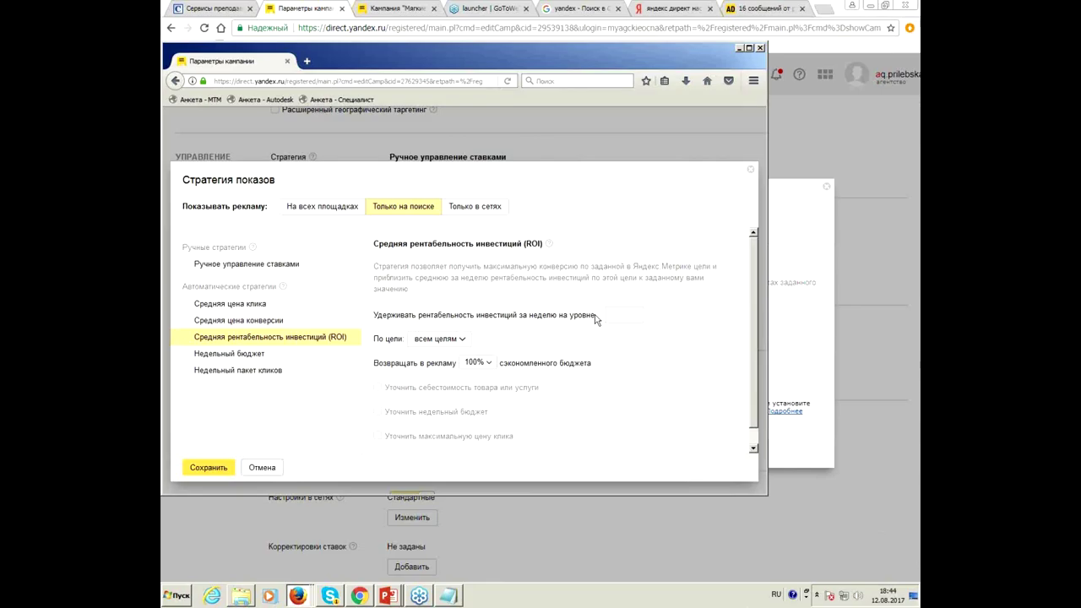
left_click(625, 314)
left_click(467, 342)
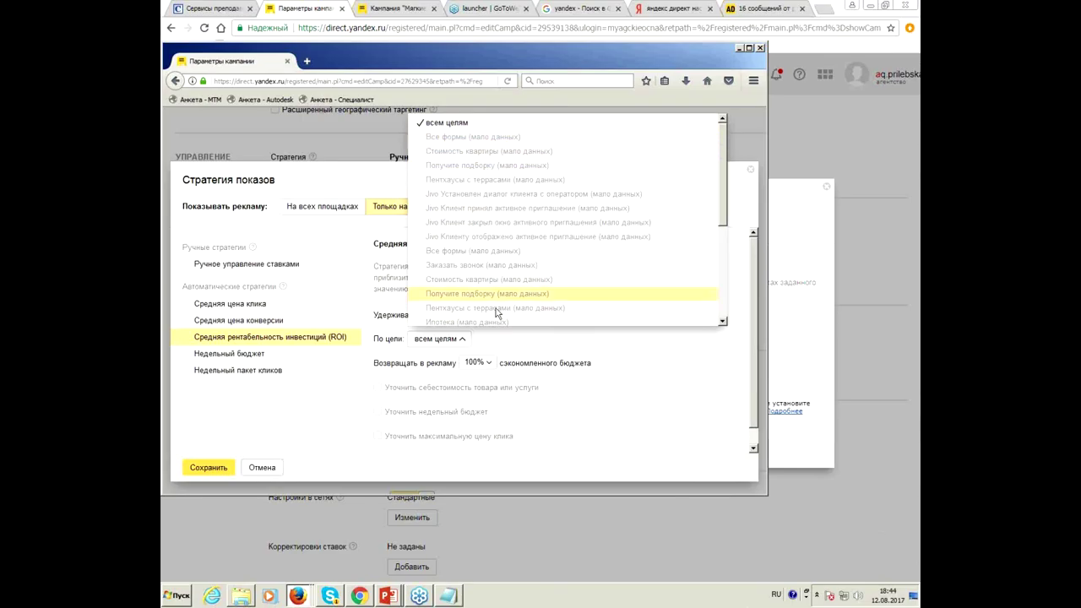
left_click(528, 364)
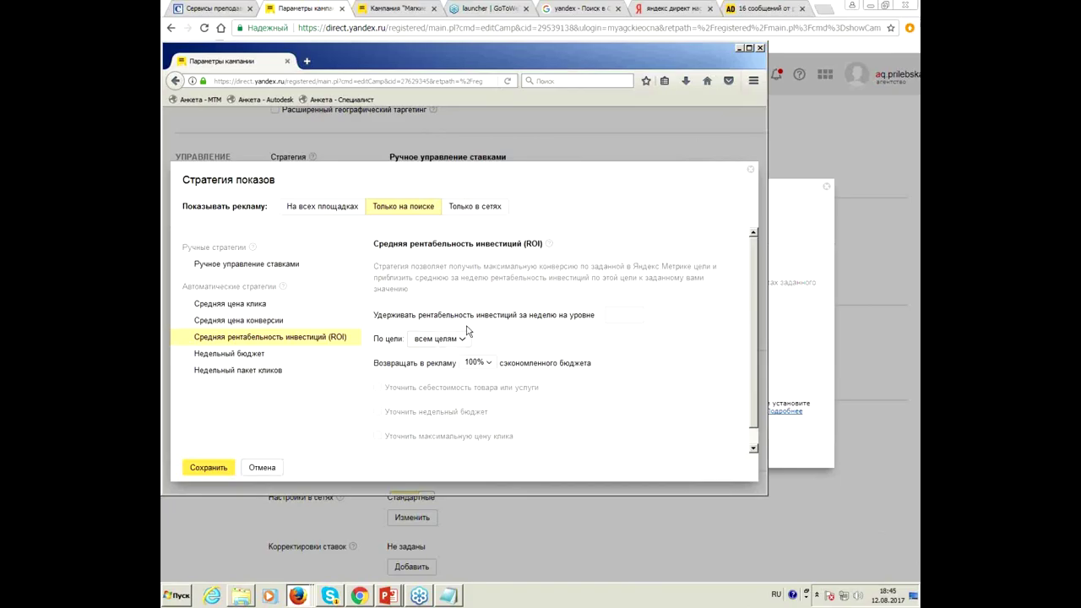
left_click(617, 314)
- Enable the weekly budget and maximum click price limits for the ROI strategy and review its settings
left_click(378, 412)
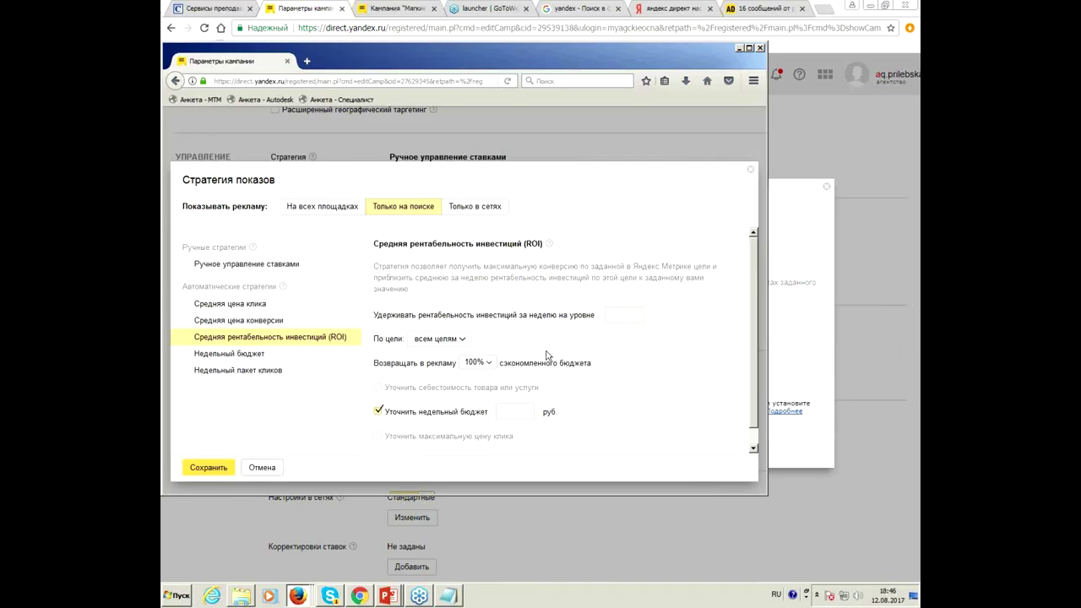
scroll(550, 356, "down", 1)
left_click(512, 395)
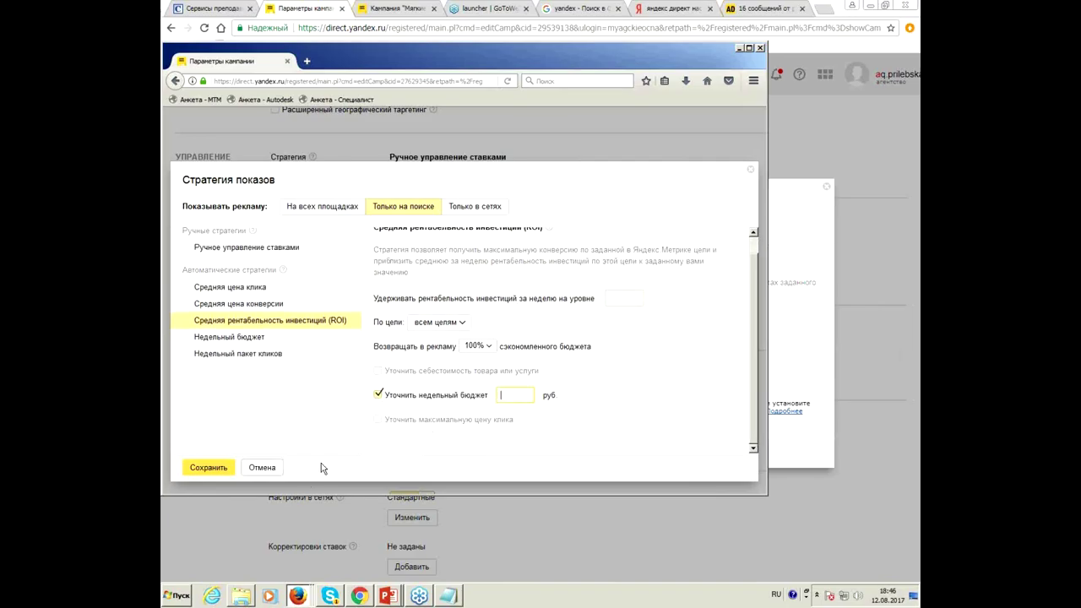
left_click(379, 420)
left_click(379, 420)
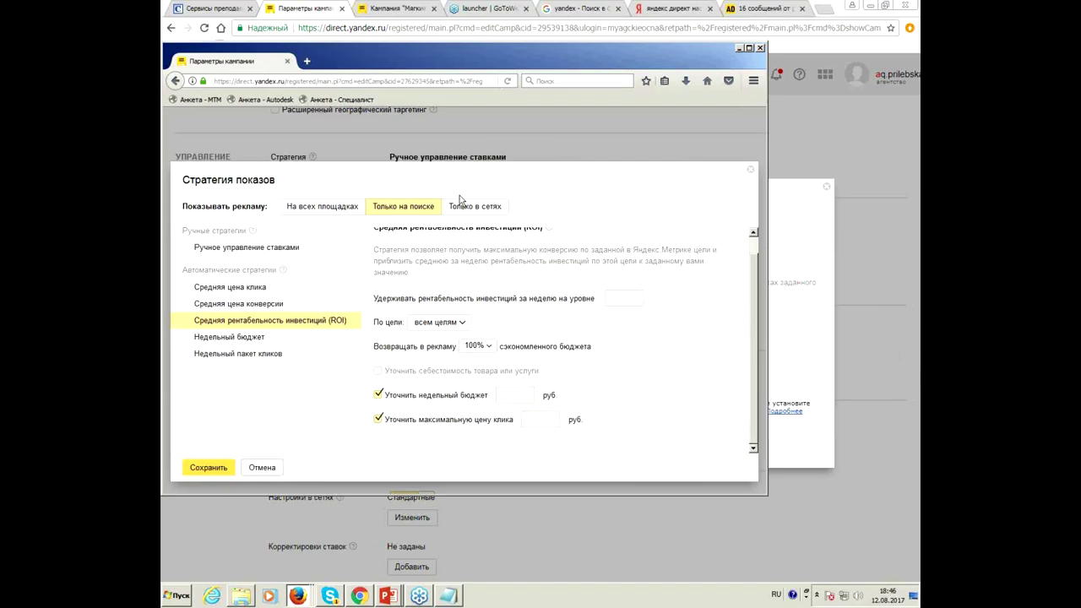
scroll(579, 344, "up", 1)
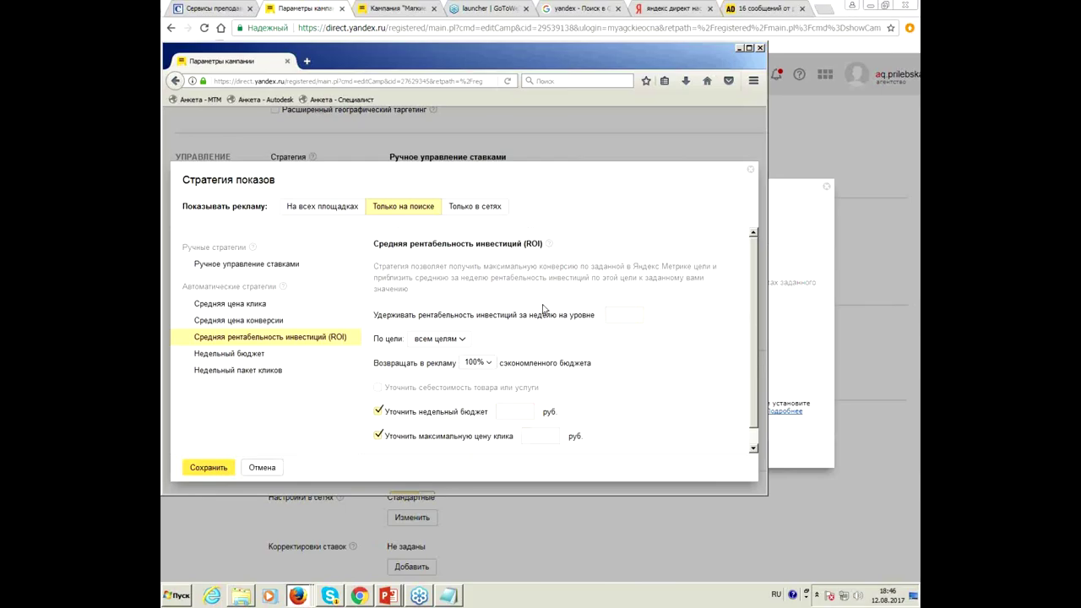
scroll(544, 309, "down", 1)
scroll(545, 309, "up", 1)
scroll(755, 435, "down", 1)
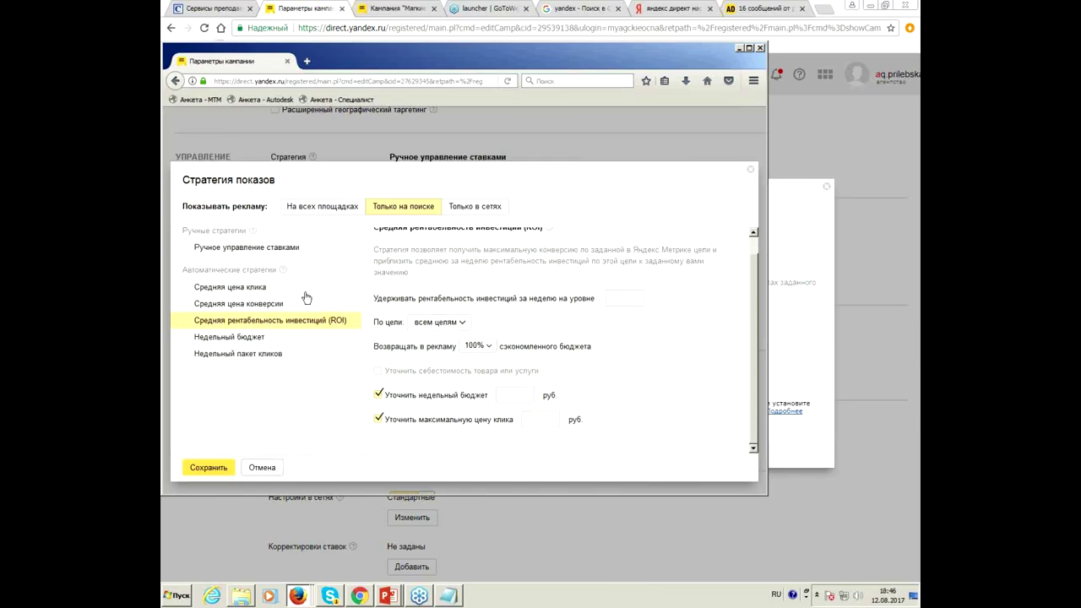
scroll(272, 302, "up", 1)
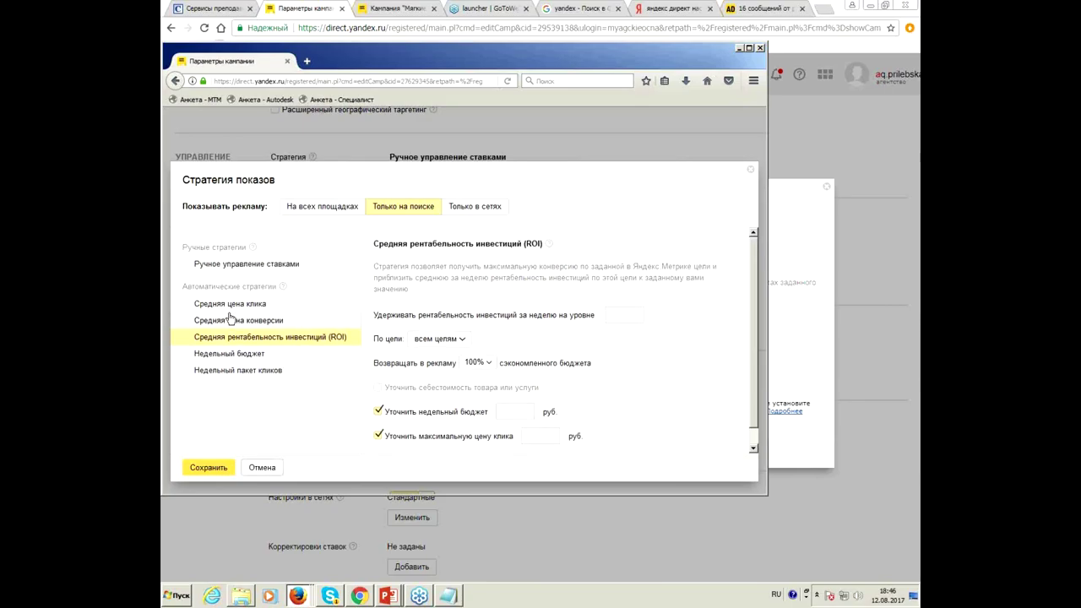
- Revisit the settings of «Ручное управление ставками», «Средняя цена конверсии» and «Недельный бюджет» for comparison
left_click(235, 264)
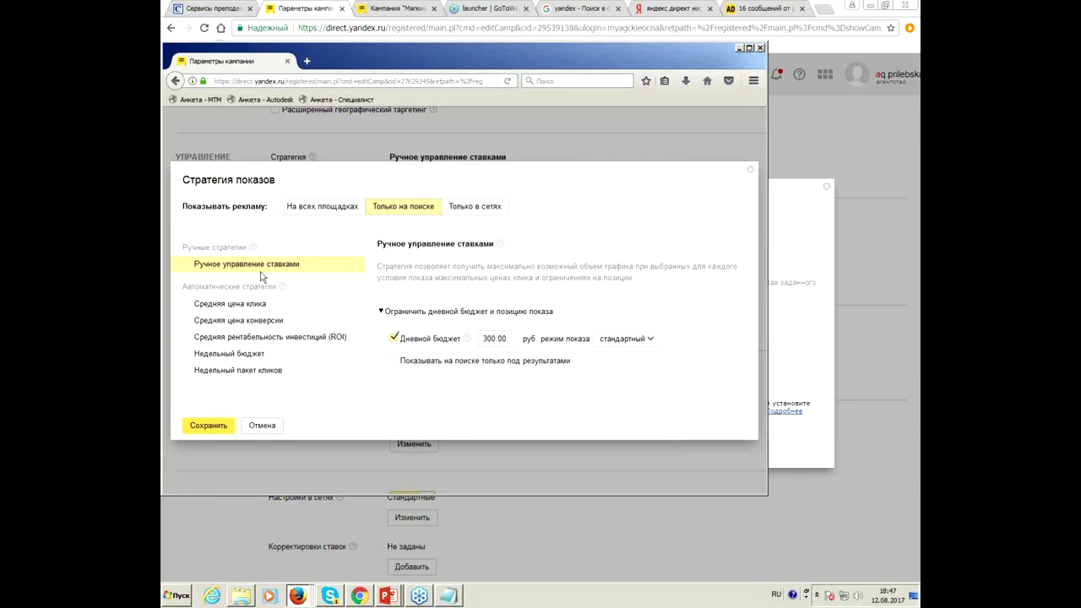
left_click(278, 324)
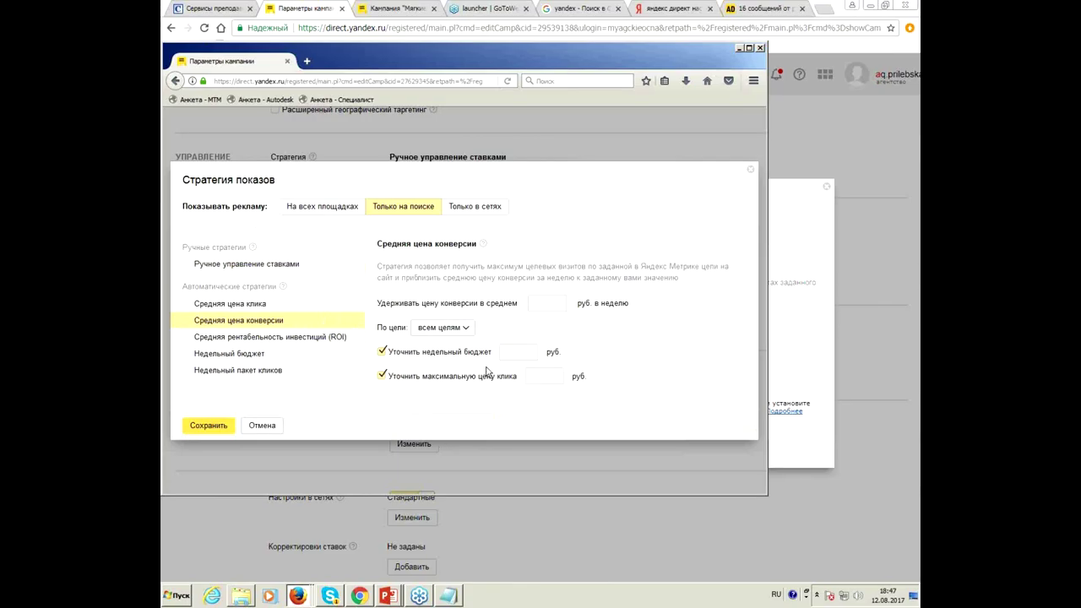
left_click(267, 358)
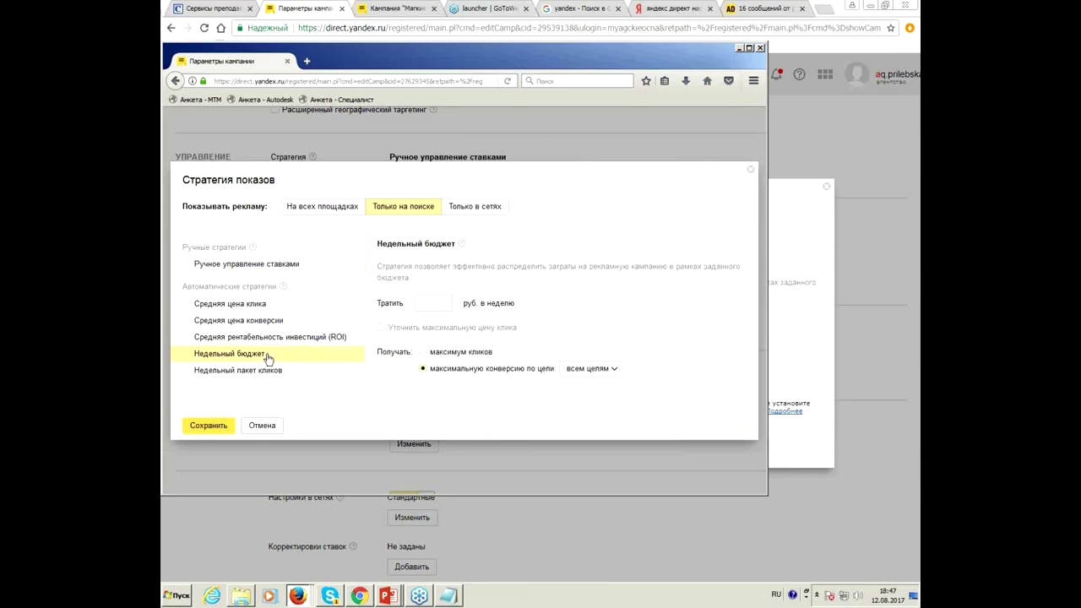